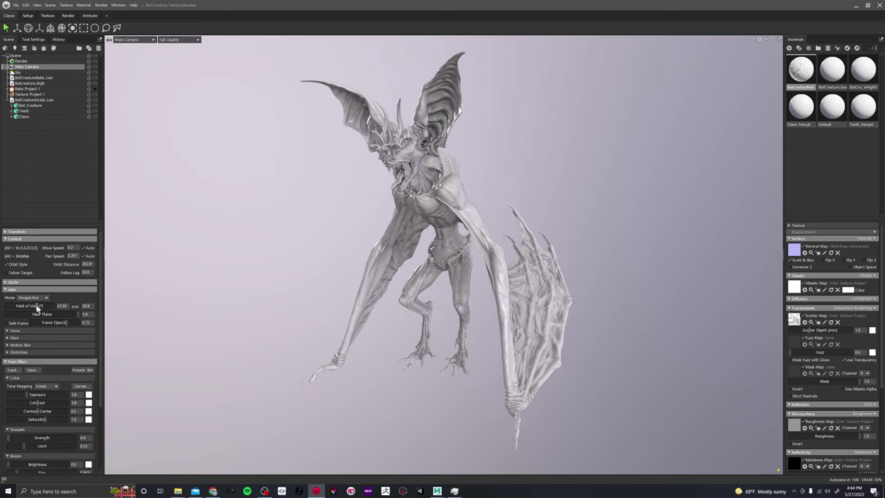
Step: Set the main camera's lens focal length to 55 mm
left_click(61, 306)
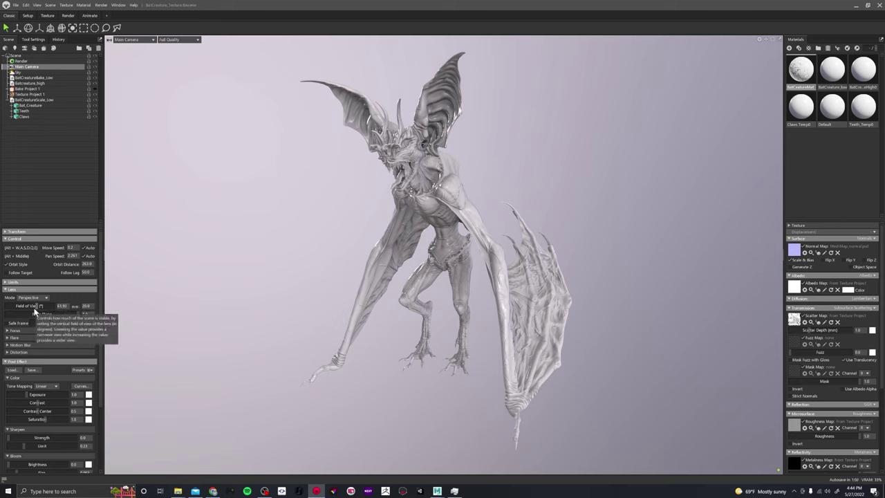
left_click(85, 306)
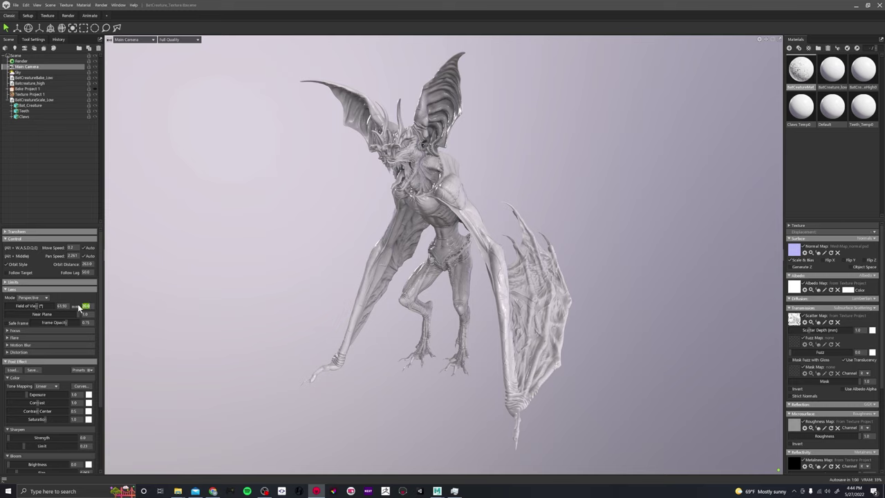
type("55")
key("Return")
scroll(519, 231, "down", 4)
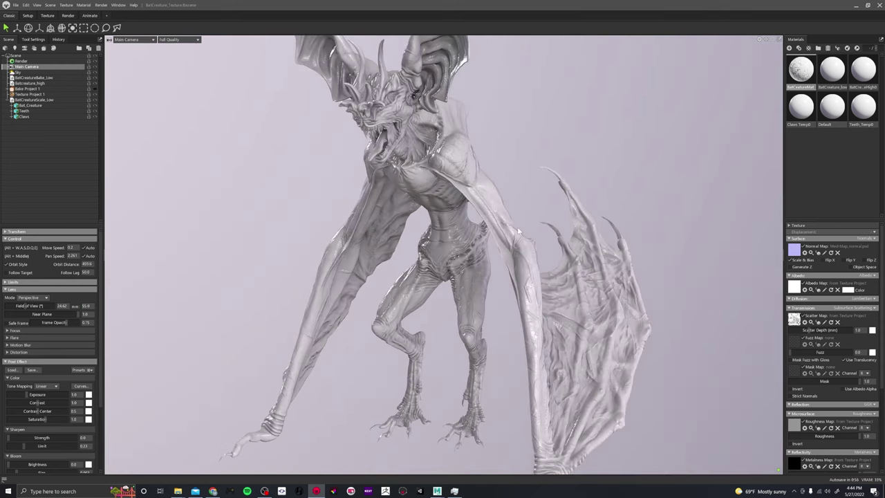
scroll(524, 224, "down", 3)
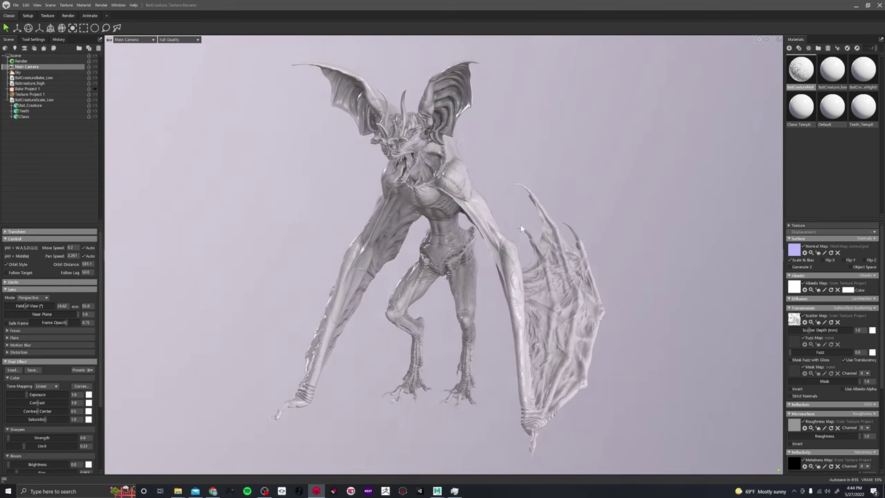
Step: Try a 5 mm focal length on the main camera
left_click(86, 306)
type("5")
key("Return")
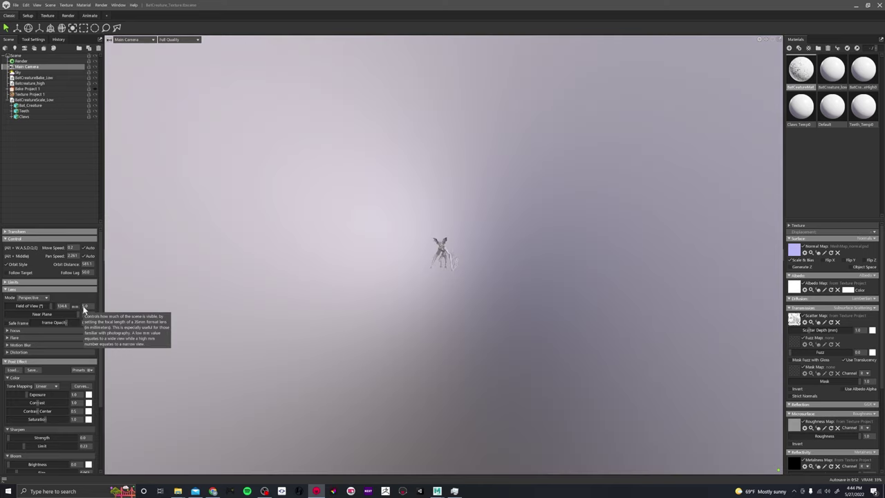
scroll(489, 275, "up", 3)
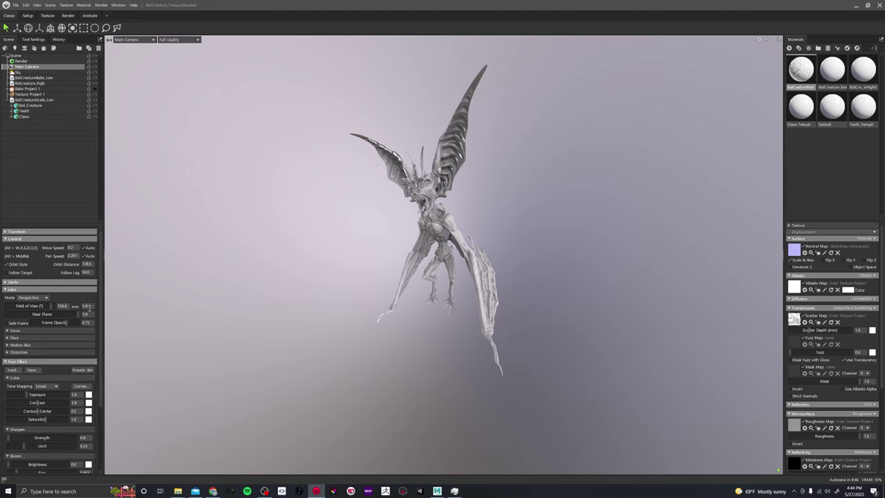
Step: Try a 100 mm focal length on the main camera and frame the whole creature
left_click_drag(88, 306, 75, 302)
type("100")
key("Return")
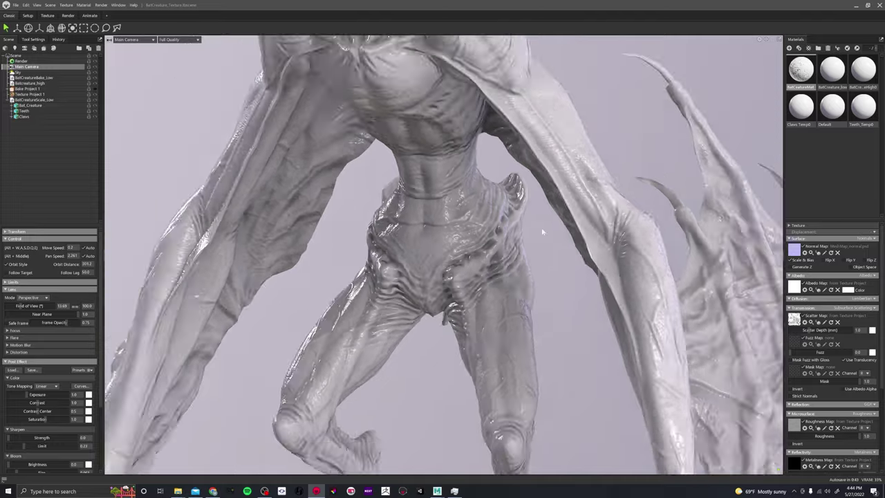
scroll(542, 232, "down", 10)
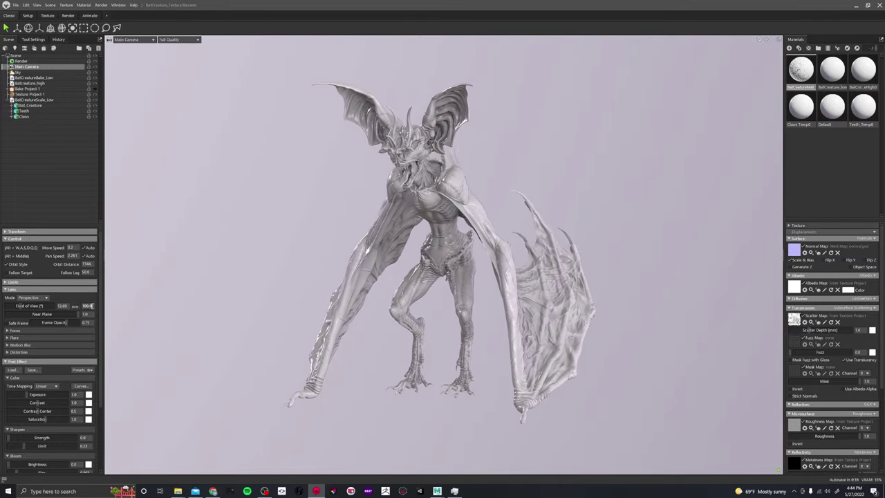
Step: Restore the main camera's focal length to 55 mm and frame the creature from the front
left_click_drag(92, 306, 80, 309)
type("55")
key("Return")
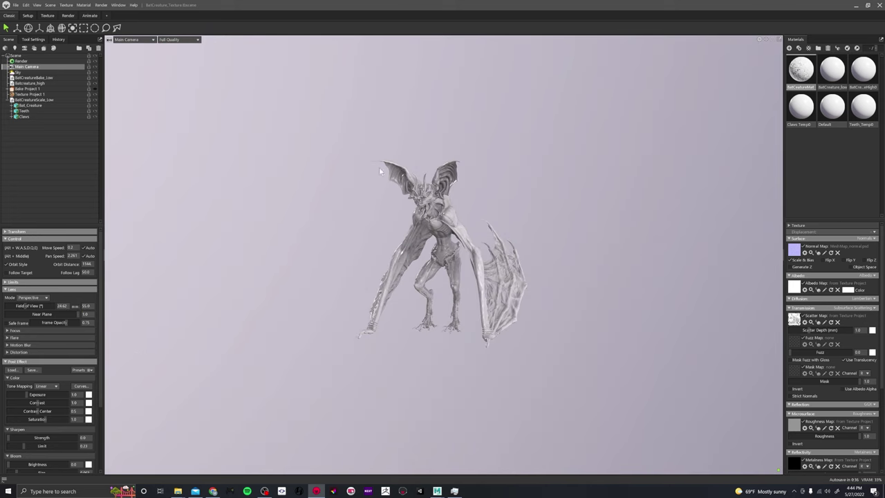
scroll(379, 167, "up", 3)
left_click_drag(504, 291, 538, 292, "alt")
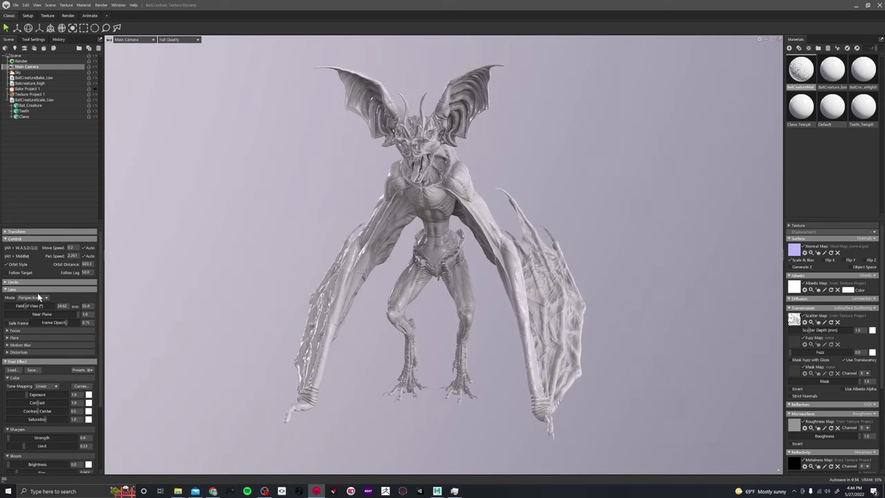
Step: Change the main camera's tone mapping from Linear to Hejl
left_click(45, 387)
left_click(48, 405)
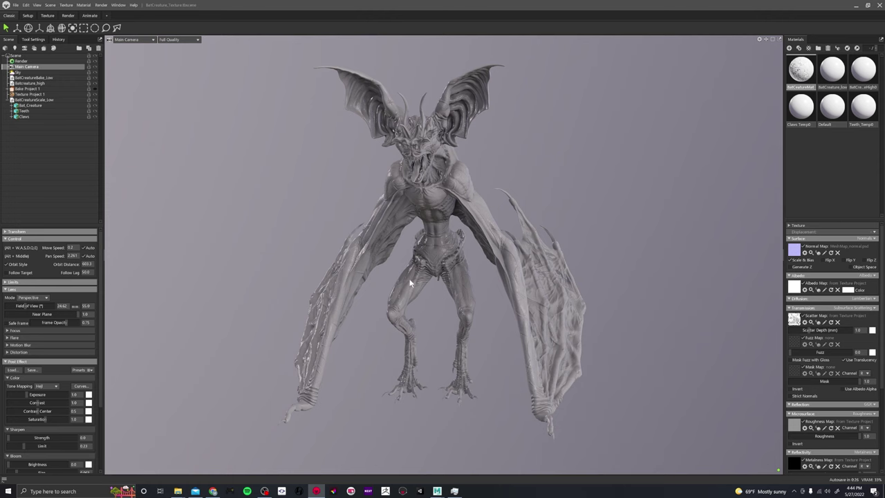
scroll(413, 241, "up", 5)
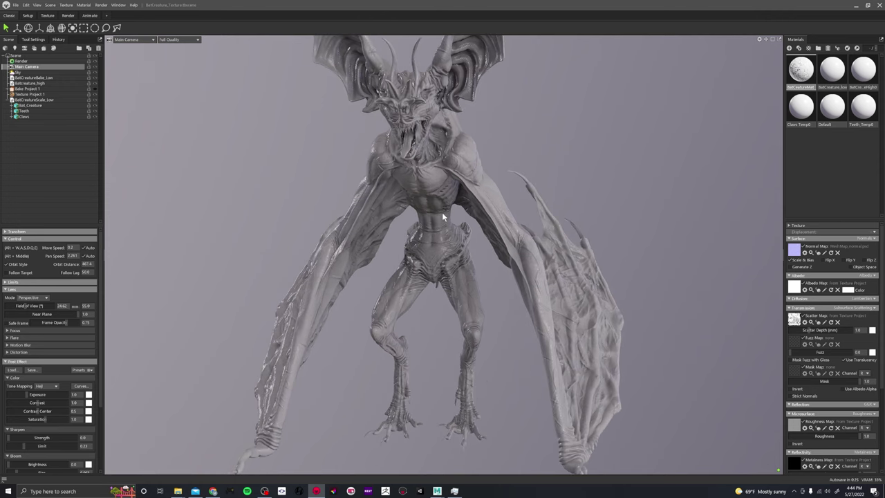
mouse_move(442, 217)
left_mouse_down("alt")
mouse_move(464, 216)
mouse_move(449, 208)
left_mouse_up("alt")
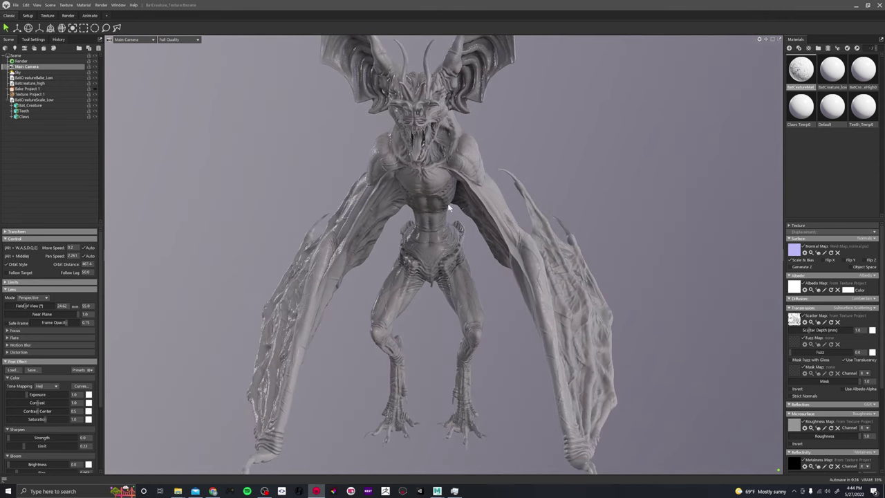
middle_click_drag(450, 171, 452, 193, "alt")
left_click_drag(451, 193, 424, 199, "alt")
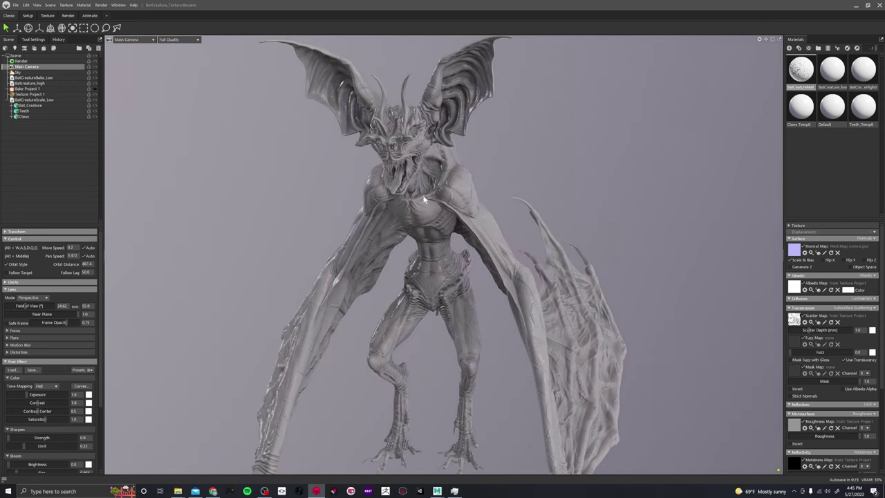
Step: Examine the ray tracing, occlusion and reflection options in the scene's render settings
left_click(20, 62)
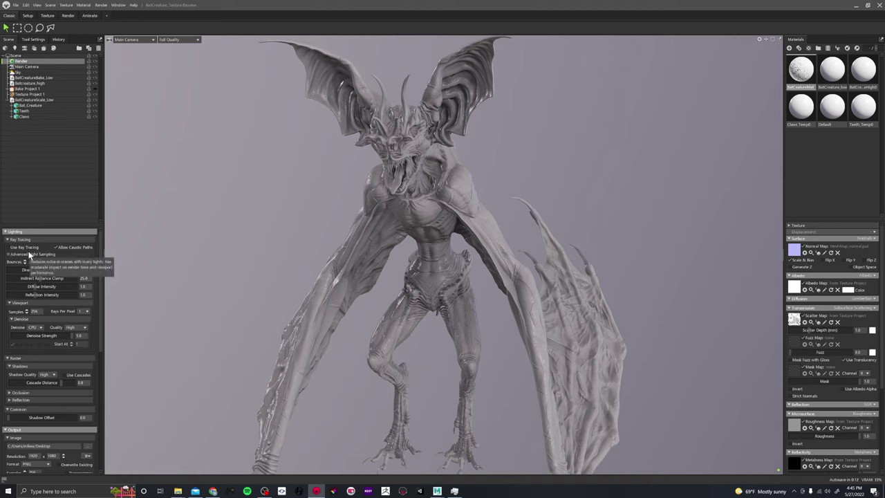
scroll(404, 225, "down", 2)
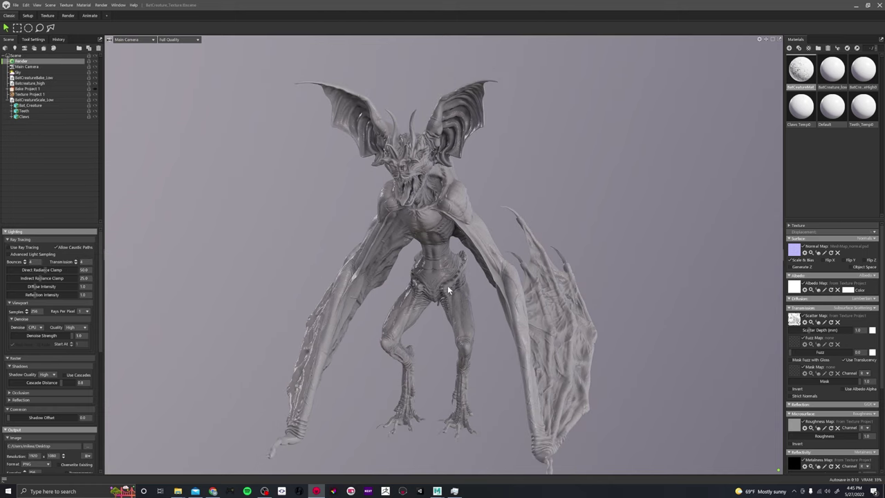
left_click_drag(447, 289, 360, 291)
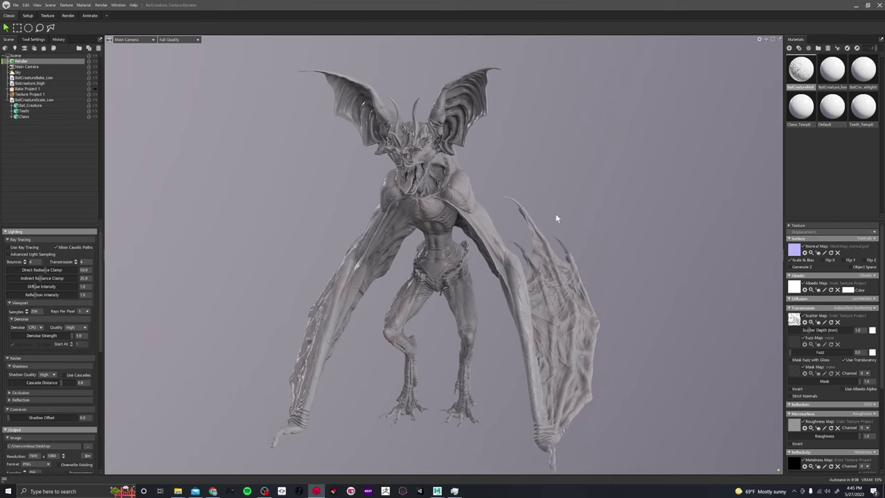
scroll(51, 429, "down", 1)
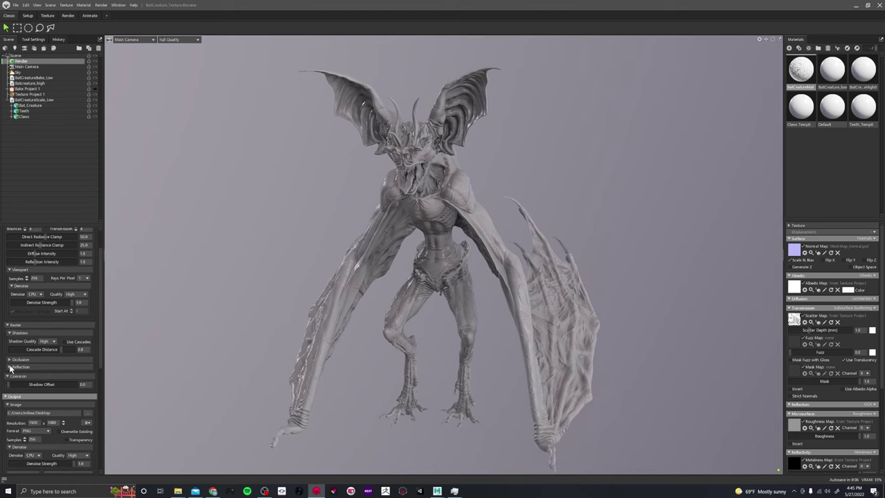
left_click(9, 360)
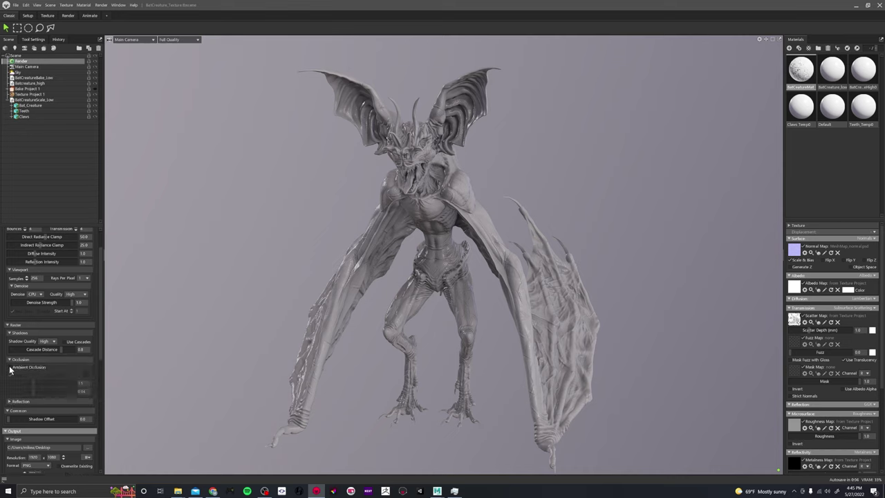
left_click(9, 360)
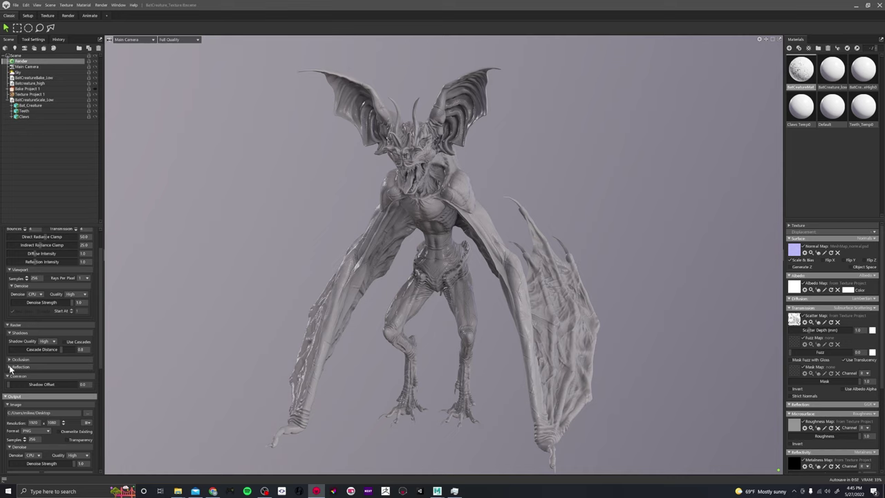
left_click(9, 367)
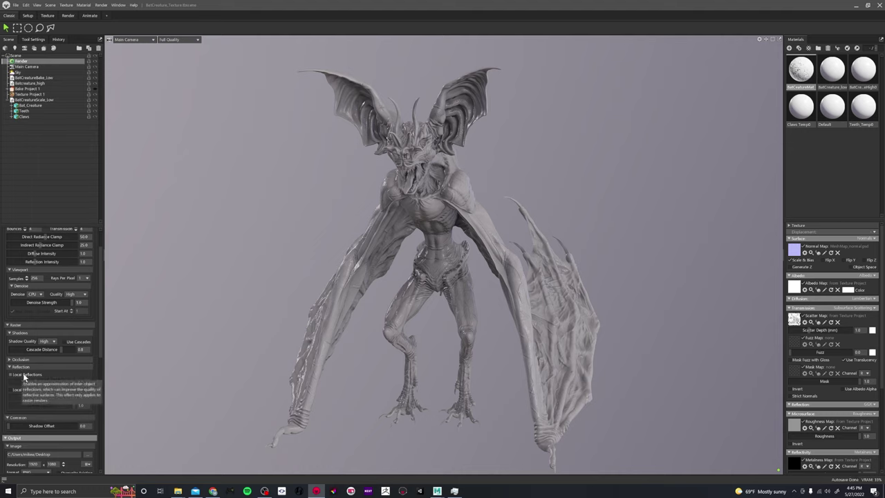
left_click(9, 367)
scroll(57, 275, "up", 2)
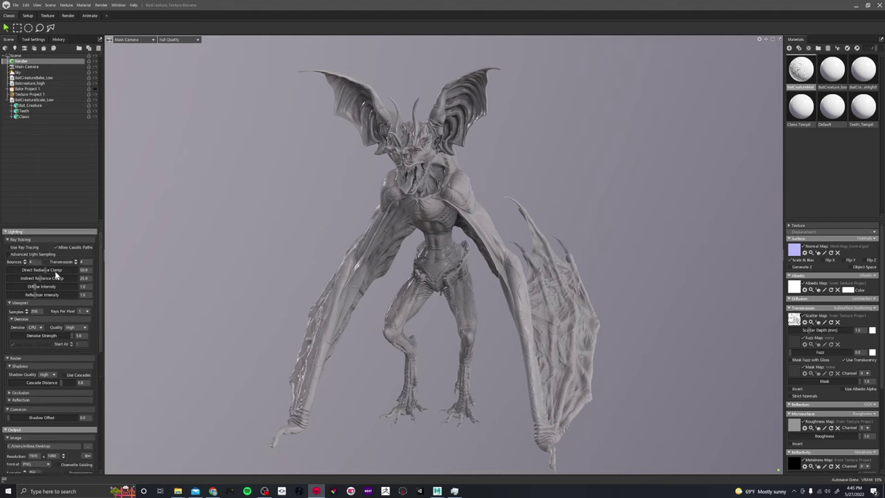
Step: Turn on ray tracing in the render settings and inspect the creature with it
left_click(9, 248)
left_click(9, 247)
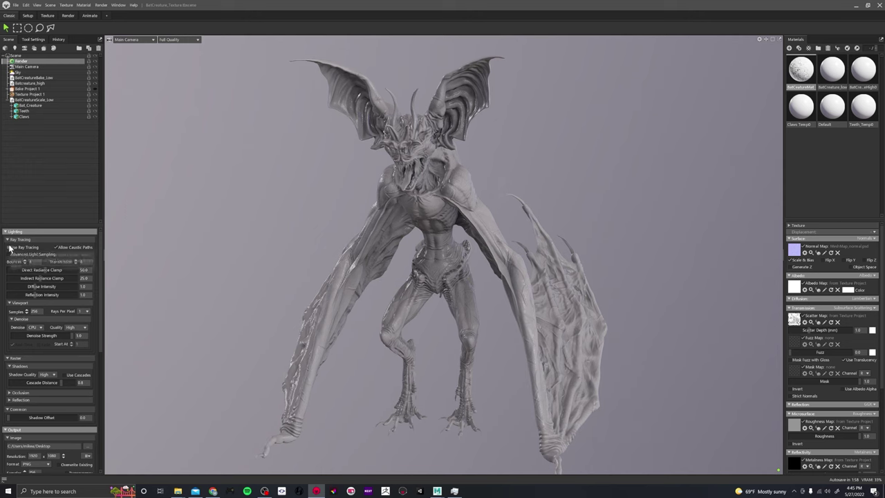
left_click(9, 248)
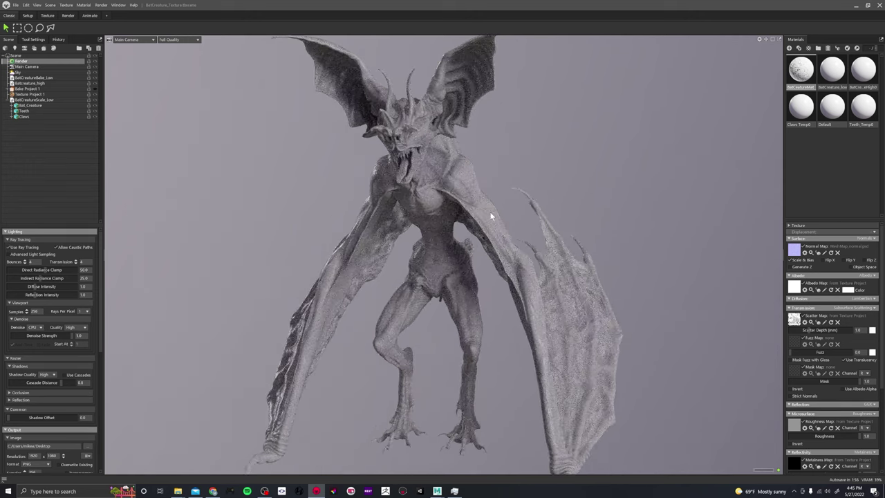
scroll(491, 216, "down", 2)
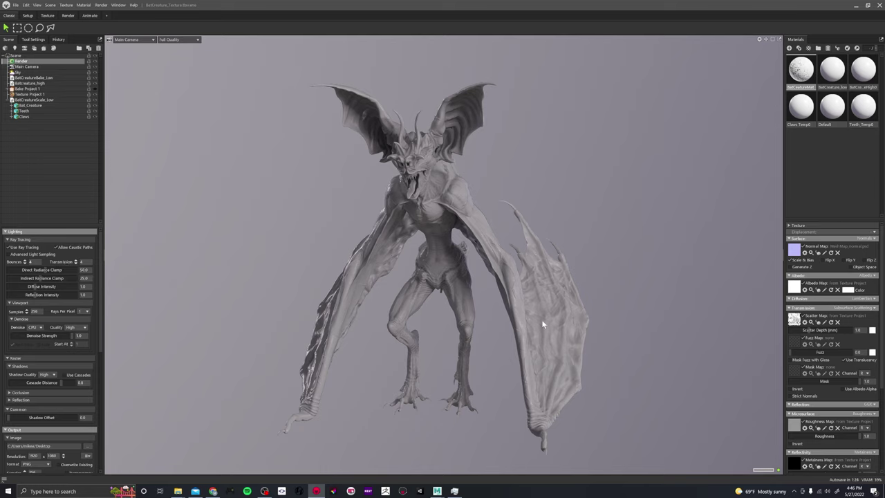
scroll(491, 190, "up", 2)
scroll(504, 191, "down", 1)
scroll(504, 191, "up", 2)
left_click(491, 192)
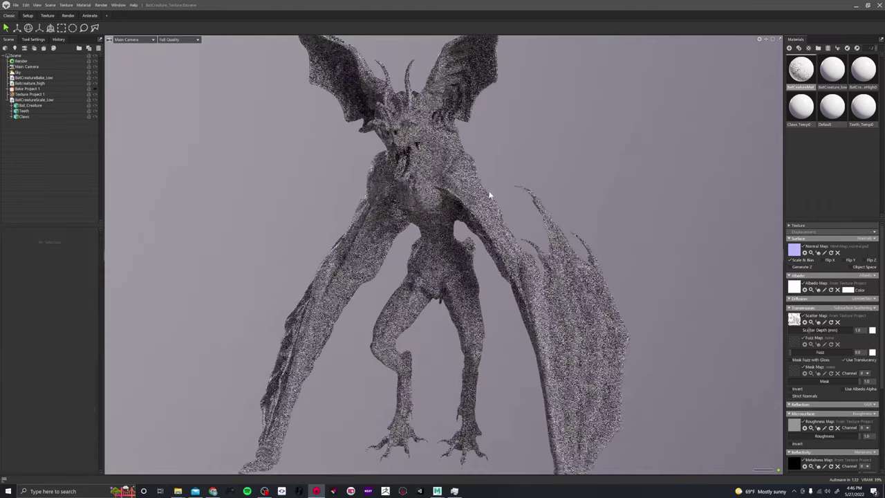
left_click_drag(508, 159, 527, 164)
middle_click_drag(527, 164, 522, 260)
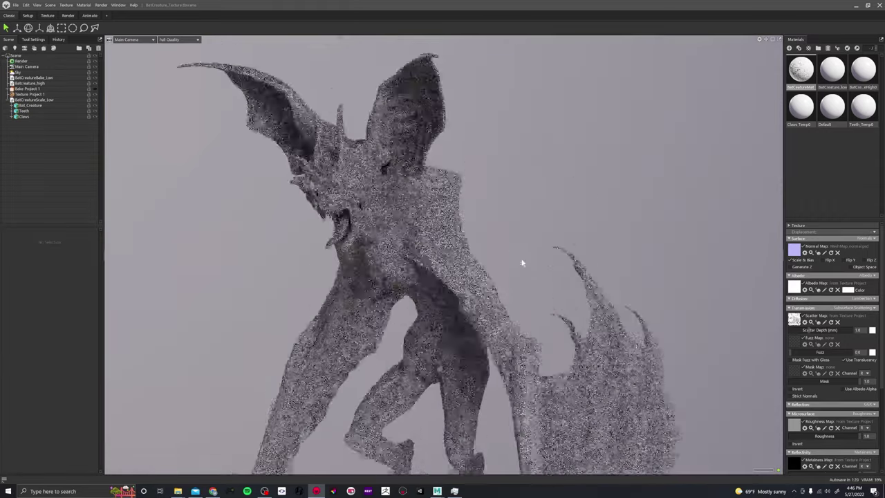
left_click_drag(522, 260, 523, 245)
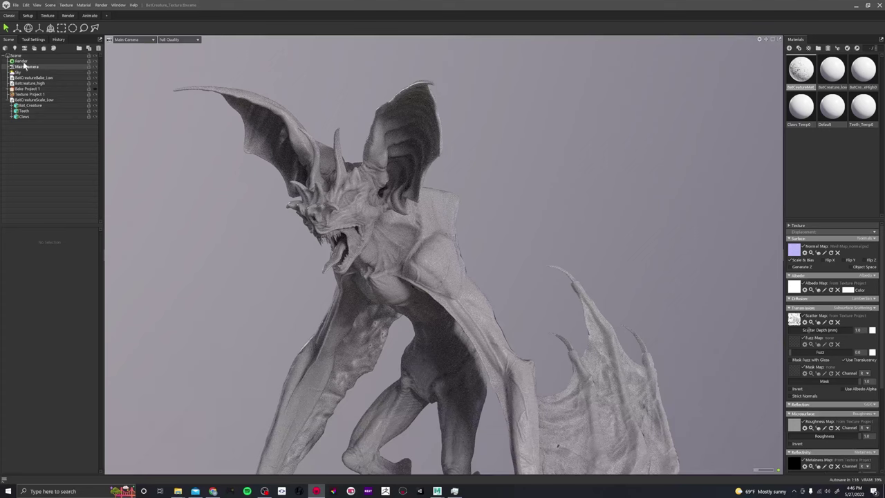
Step: Turn off ray tracing in the render settings and view the creature's upper body from the side
left_click(23, 62)
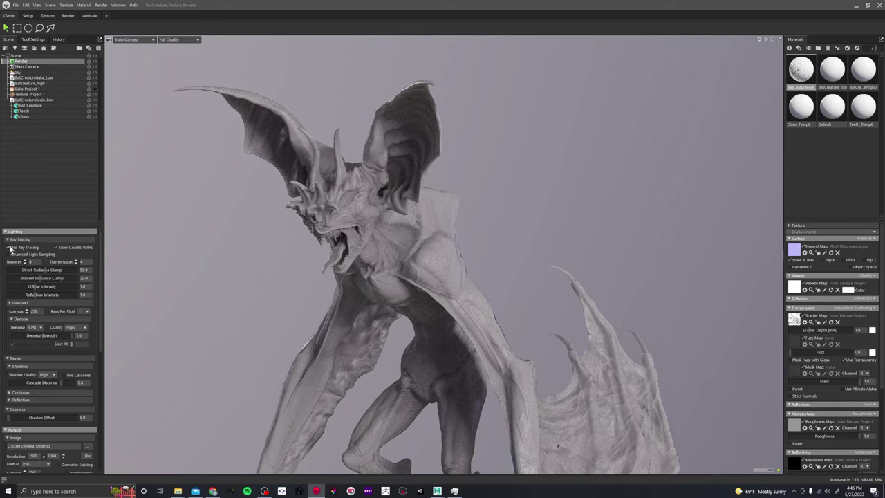
scroll(495, 236, "up", 3)
mouse_move(495, 236)
left_mouse_down()
mouse_move(487, 231)
mouse_move(544, 228)
left_mouse_up()
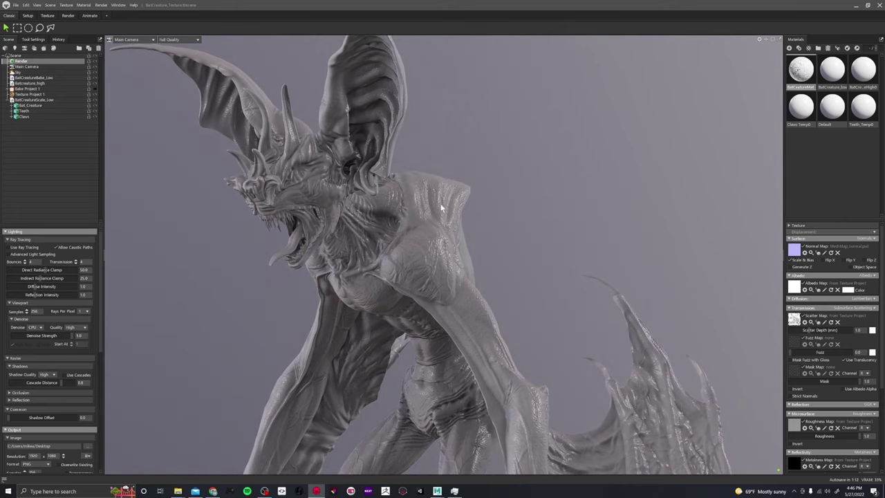
Step: Lower the creature body material's specular cavity to about 0.661
scroll(834, 392, "down", 5)
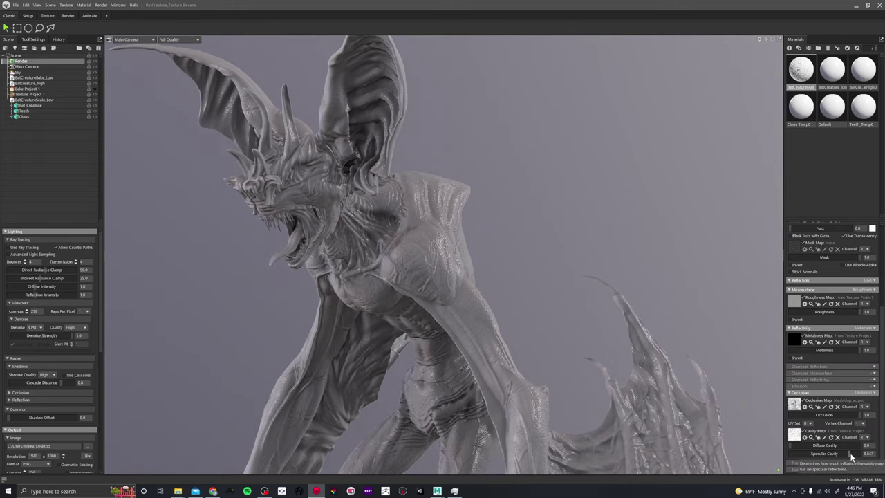
mouse_move(852, 454)
left_mouse_down()
mouse_move(817, 453)
mouse_move(881, 460)
mouse_move(793, 457)
left_mouse_up()
left_click_drag(858, 453, 851, 462)
left_click_drag(468, 223, 496, 224)
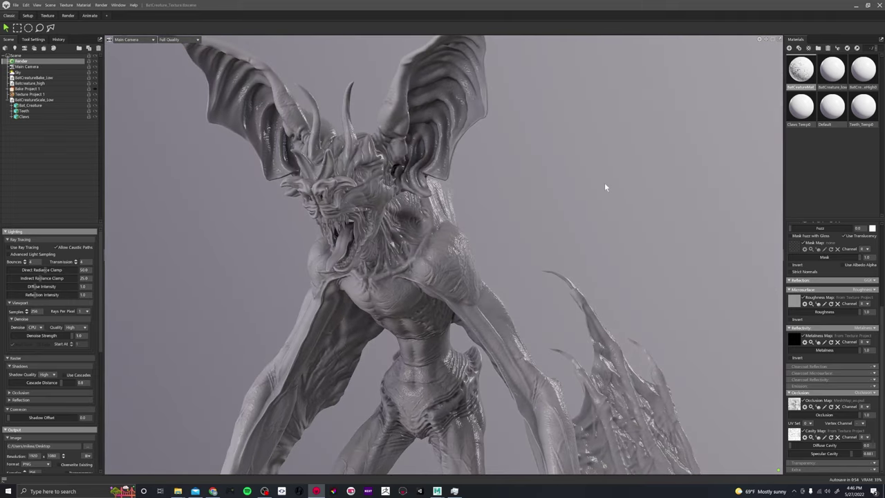
Step: Switch the creature body material's surface type from Normals to Detail Normals
scroll(881, 335, "up", 5)
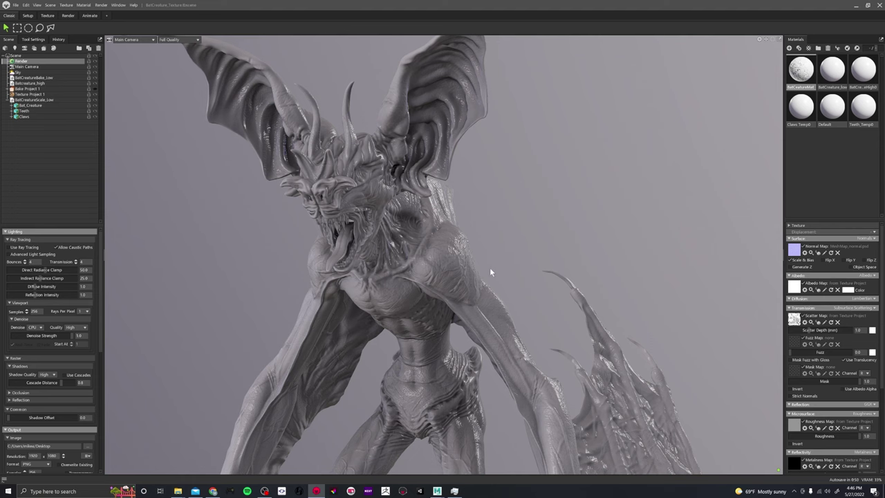
mouse_move(489, 272)
left_mouse_down()
mouse_move(533, 278)
mouse_move(503, 273)
left_mouse_up()
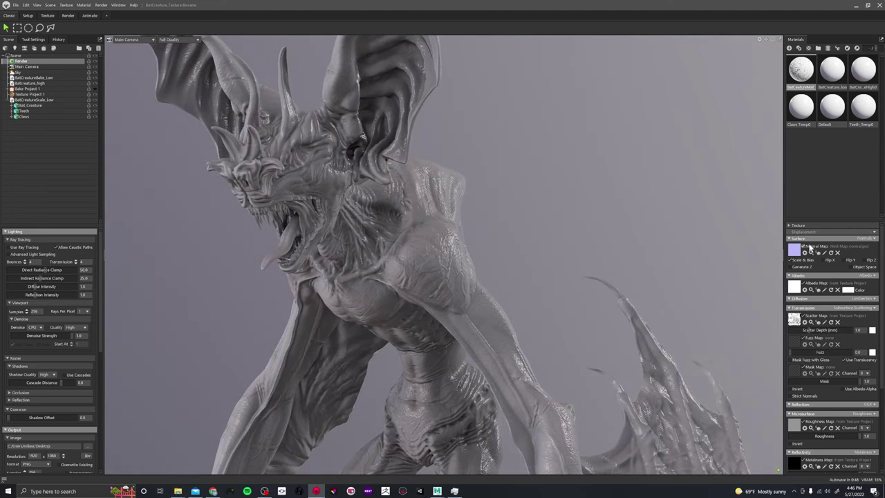
key("ctrl")
key("ctrl")
left_click(867, 238)
left_click(851, 259)
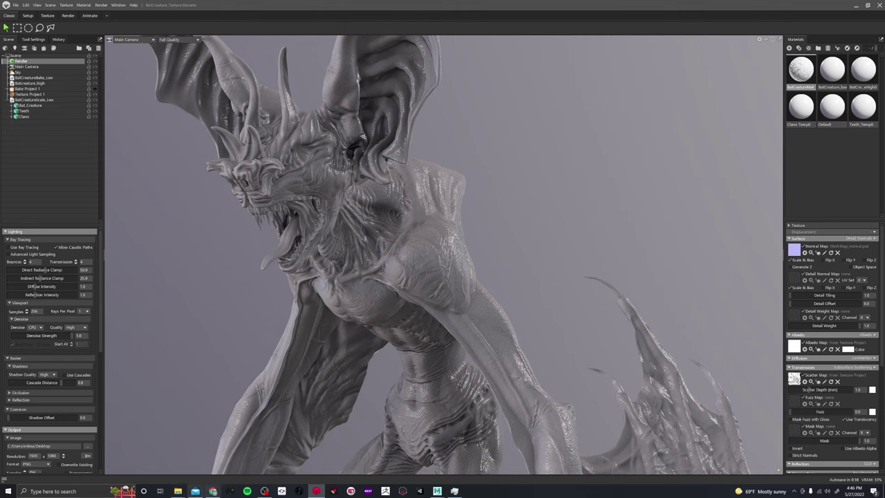
Step: Load Micro_Normal.jpg from the Textures folder as the creature body material's detail normal map
mouse_move(177, 491)
left_click(240, 456)
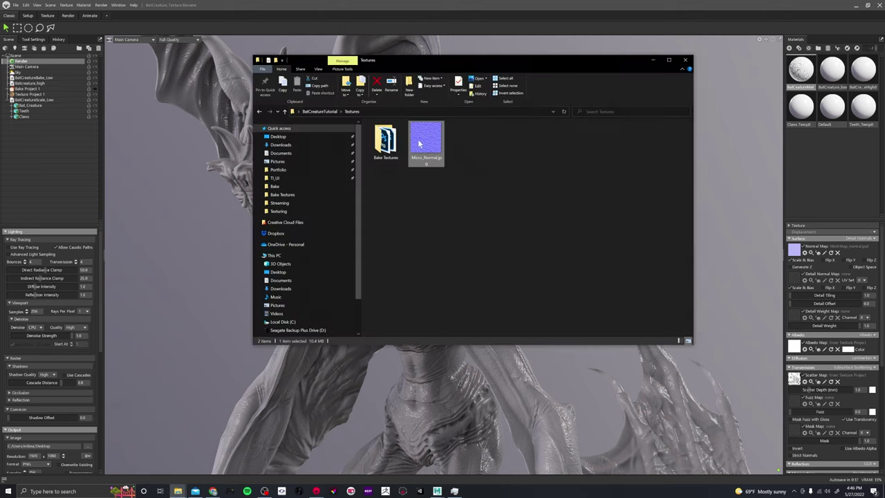
left_click_drag(426, 142, 795, 277)
left_click(655, 61)
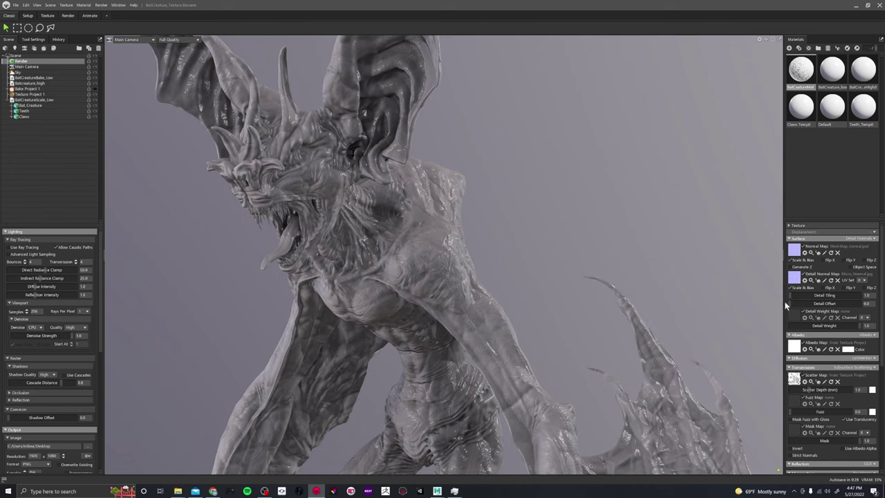
Step: Set the body material's detail tiling to about 14.31 and its detail weight to about 0.39, checking the effect on the creature
left_click_drag(791, 296, 830, 295)
left_click_drag(638, 248, 604, 230)
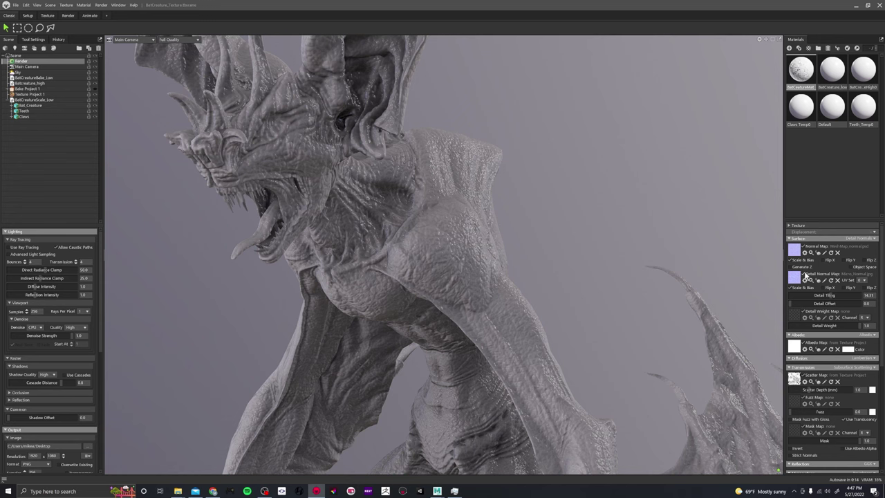
left_click(804, 274)
left_click_drag(859, 329, 811, 329)
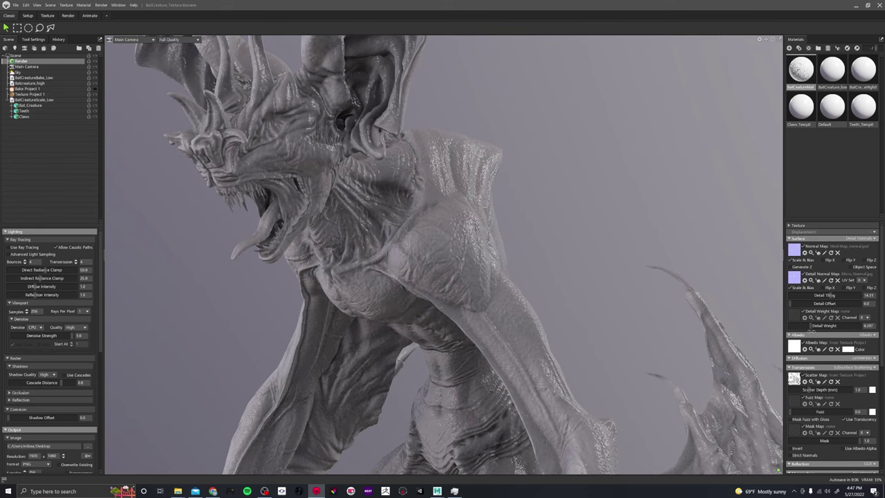
scroll(611, 224, "down", 3)
left_click_drag(418, 207, 590, 236)
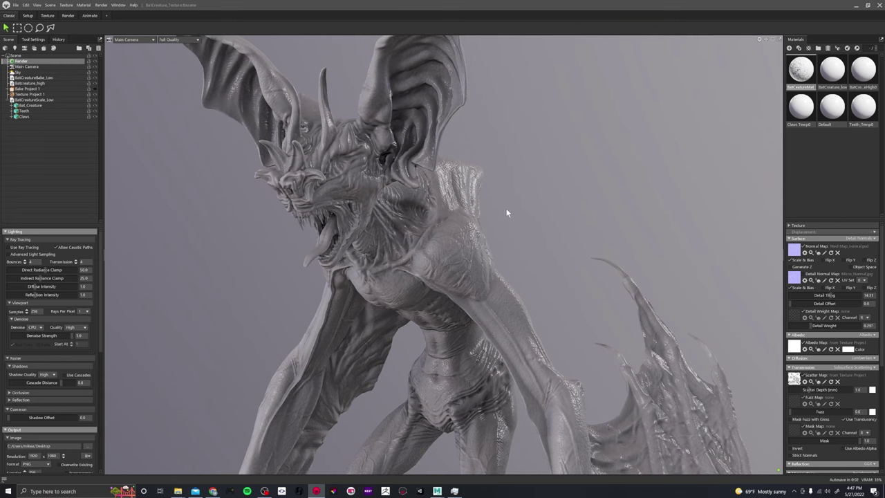
left_click_drag(506, 209, 462, 265)
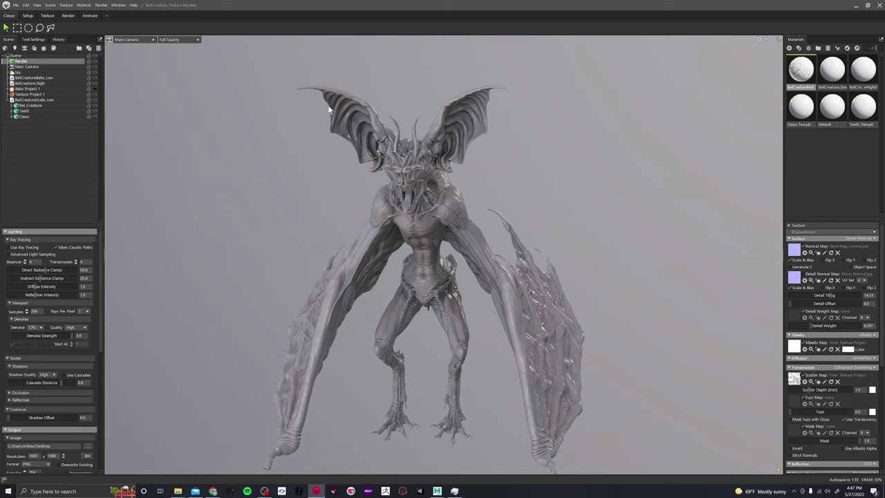
Step: Switch to the Texture workspace layout
left_click(49, 15)
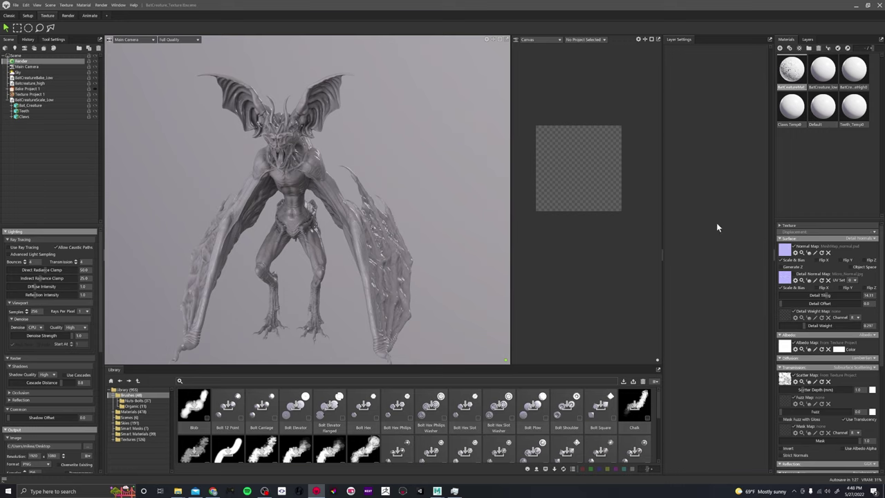
left_click(775, 255)
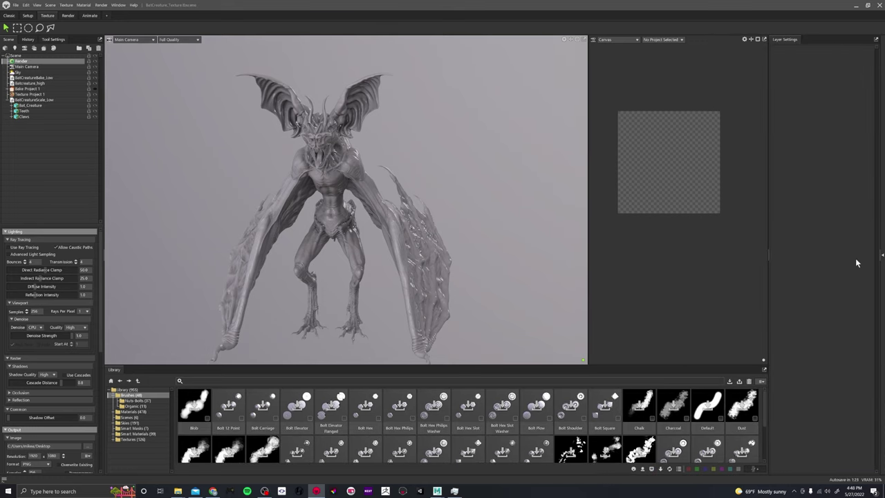
left_click(770, 254)
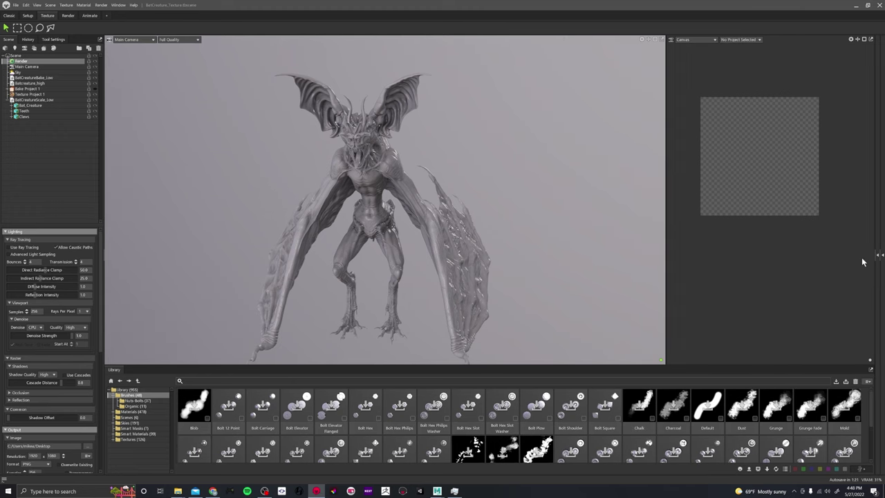
left_click(879, 255)
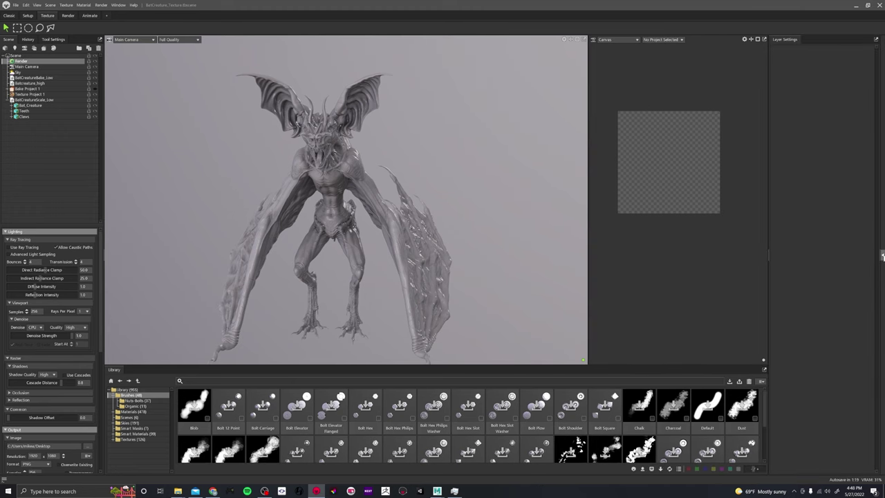
left_click(882, 255)
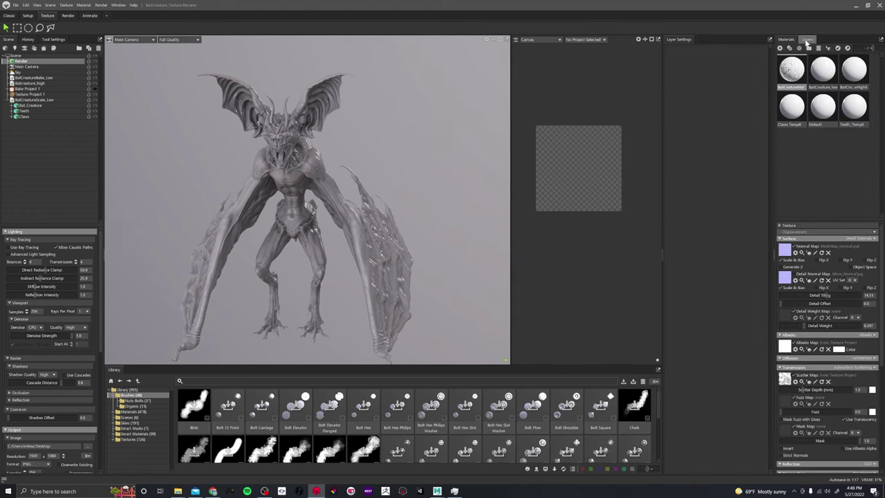
Step: Open the layer stack of Texture Project 1
left_click(806, 39)
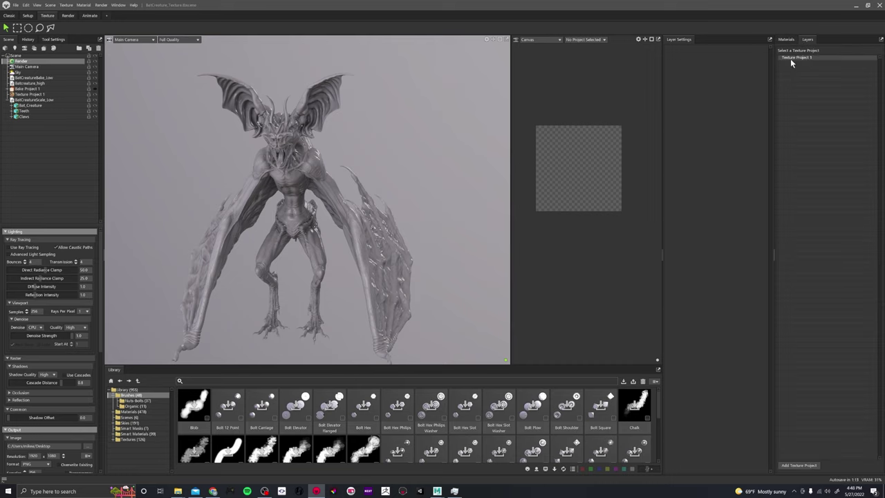
left_click(790, 59)
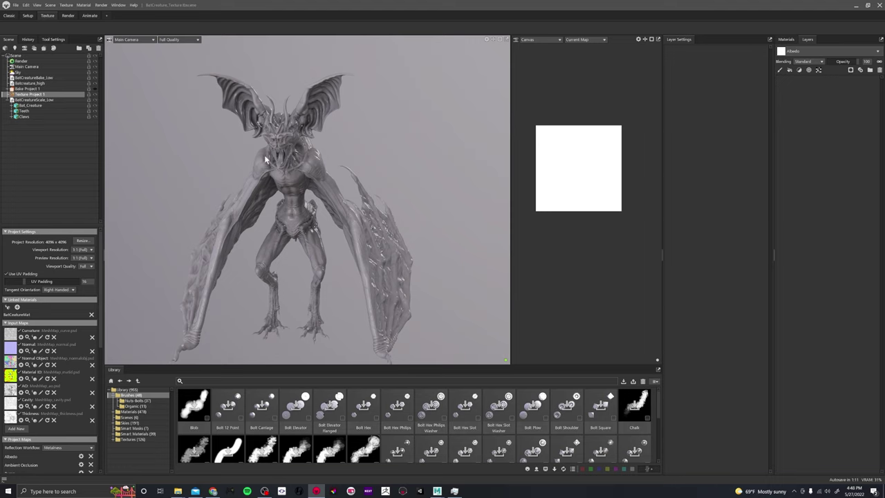
Step: Search the material library for skin and add Skin Acne Heavy as a layer, inspecting it on the creature
left_click(141, 412)
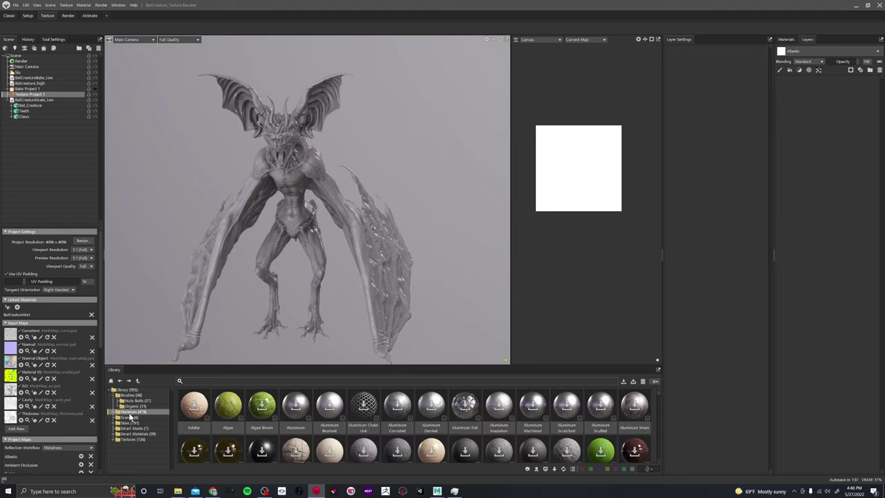
left_click(203, 380)
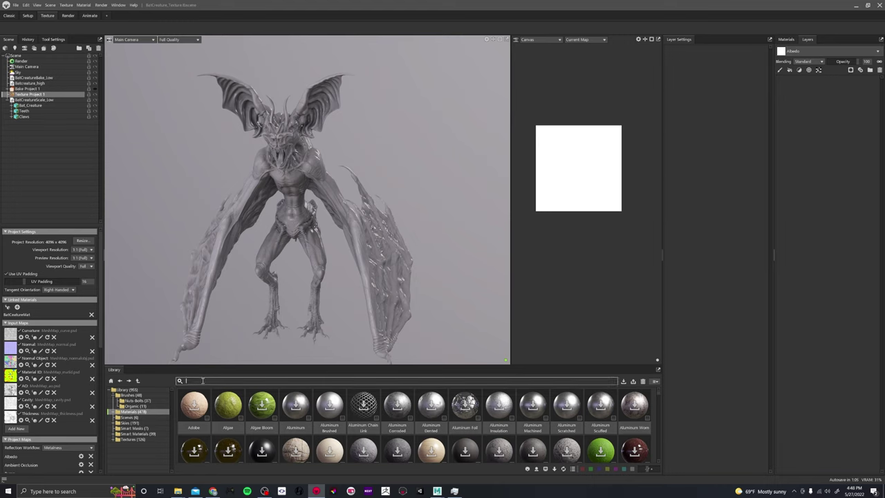
type("skin")
key("Return")
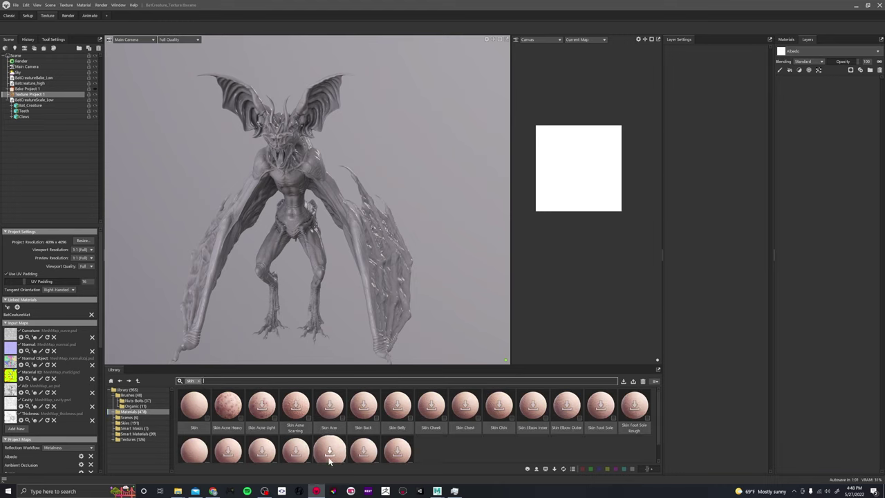
left_click_drag(233, 419, 815, 174)
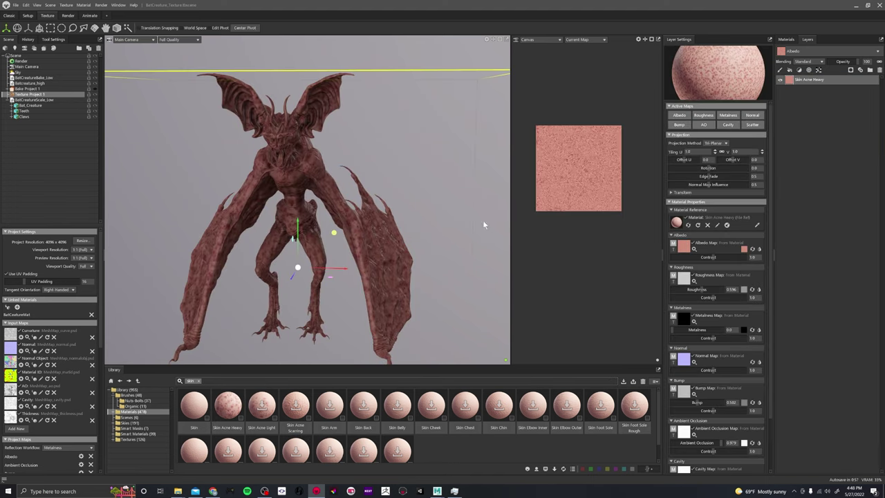
right_click_drag(318, 214, 321, 167, "alt")
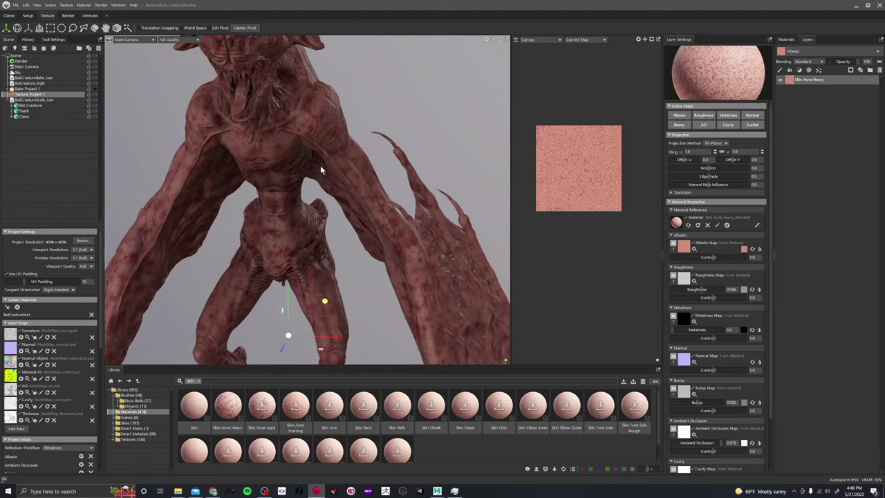
middle_click_drag(321, 167, 359, 221, "alt")
left_click_drag(359, 221, 240, 141)
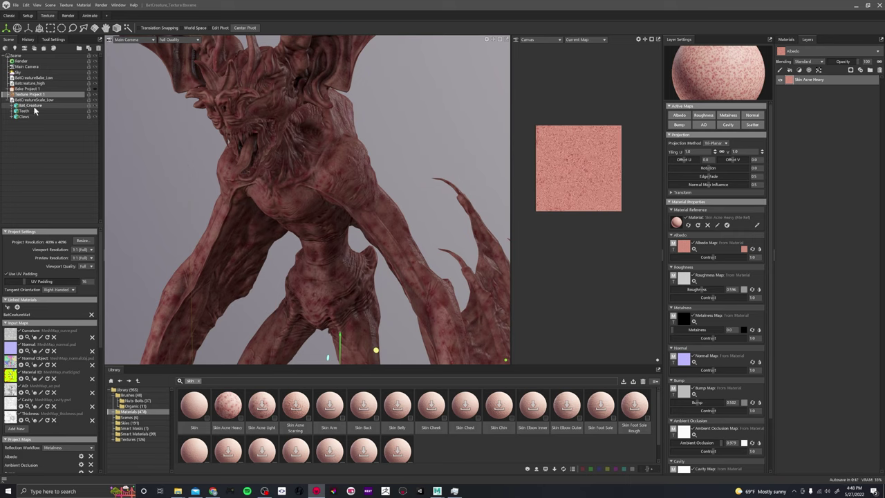
scroll(308, 180, "down", 3)
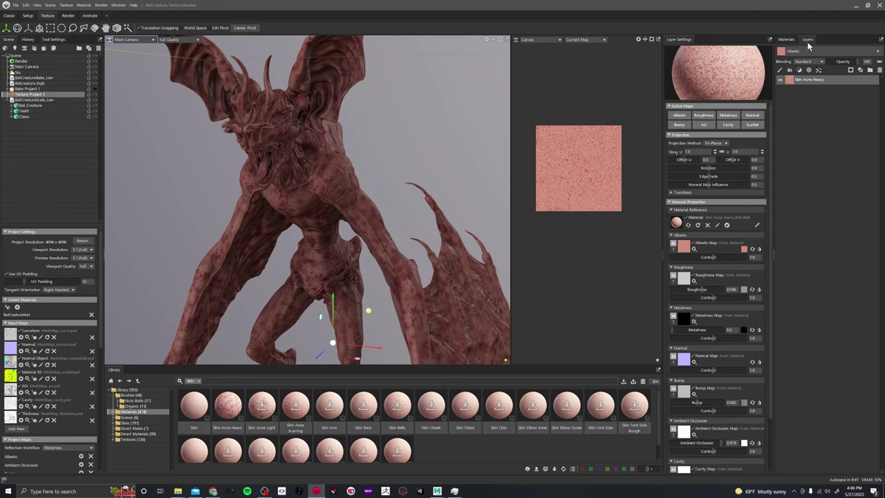
Step: Put the Skin Acne Heavy layer in a group and add a black paint mask to the group
left_click(868, 70)
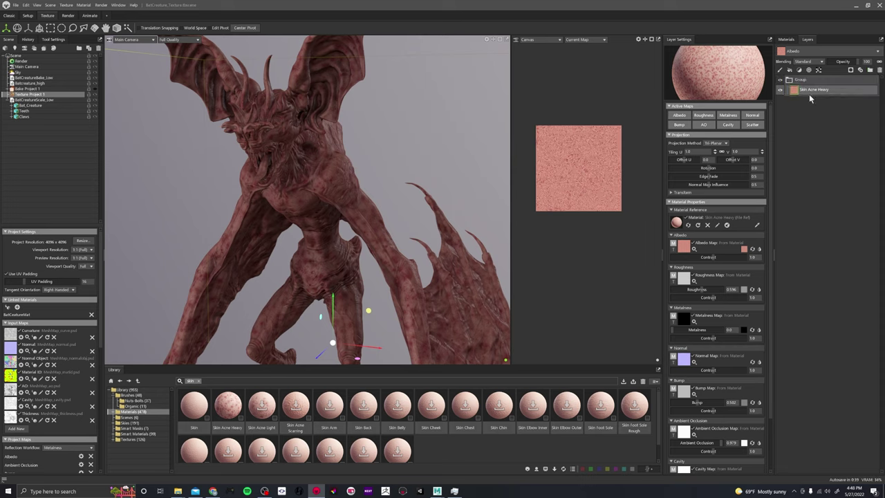
right_click(791, 81)
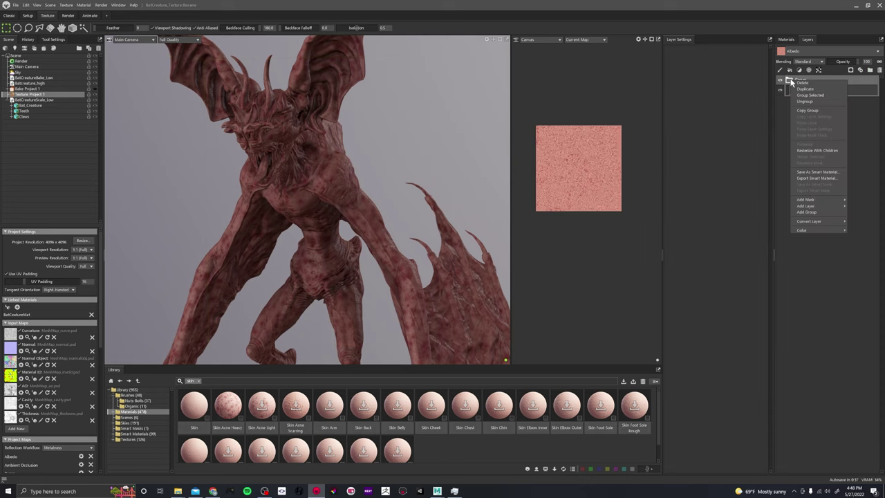
mouse_move(806, 201)
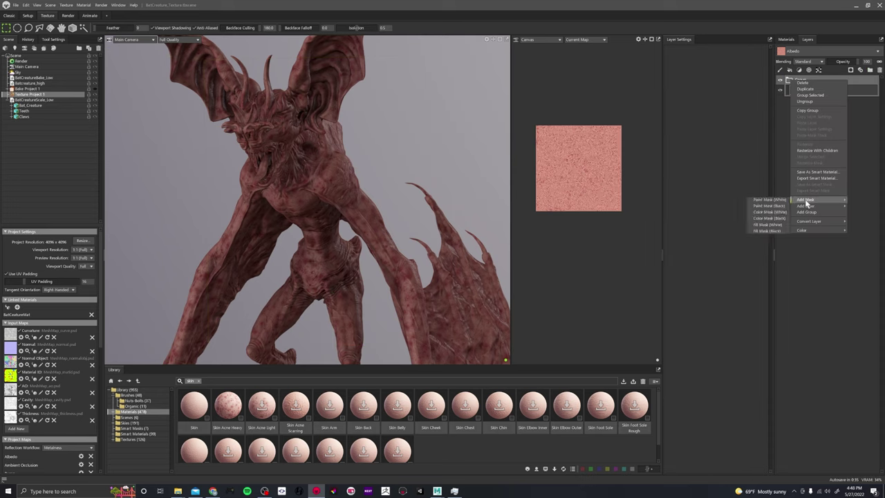
left_click(768, 205)
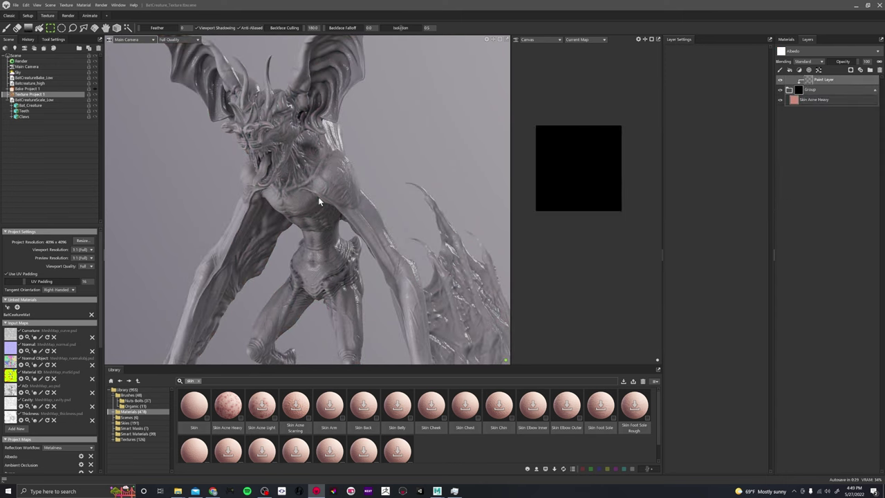
Step: Add a Color Selection processor layer to the group's mask with Material ID as source and a new color entry
scroll(296, 199, "down", 4)
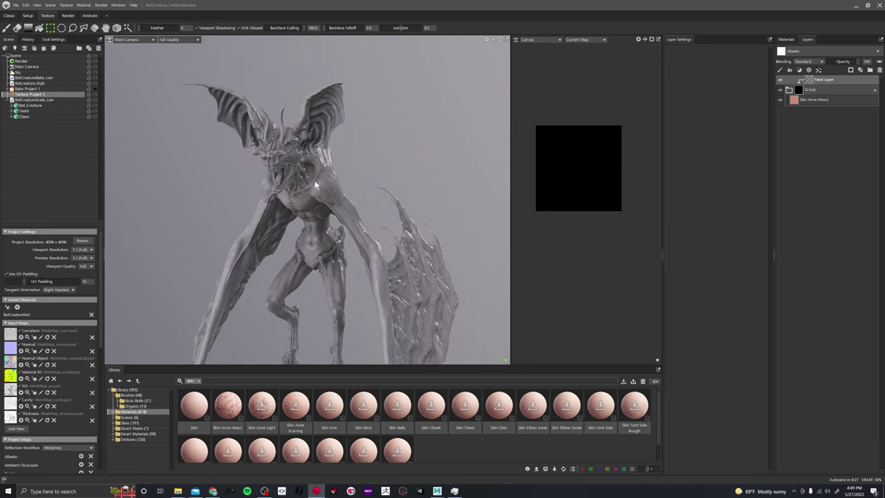
scroll(315, 180, "up", 5)
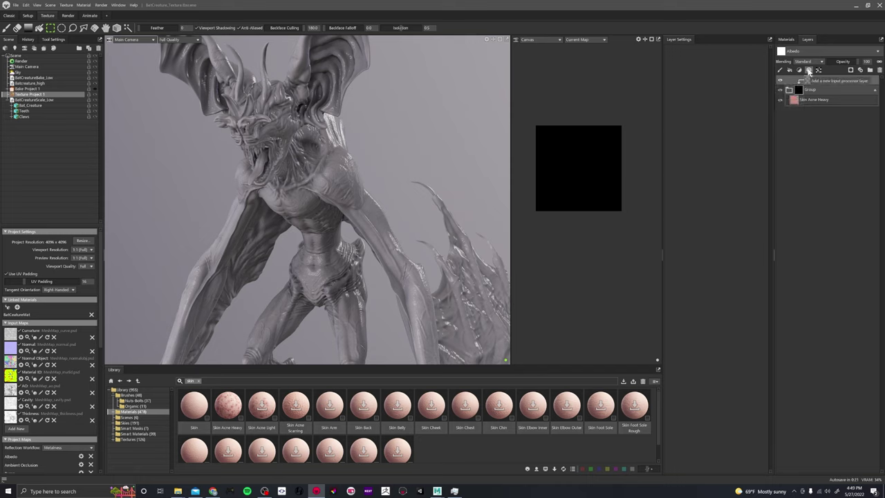
left_click(809, 70)
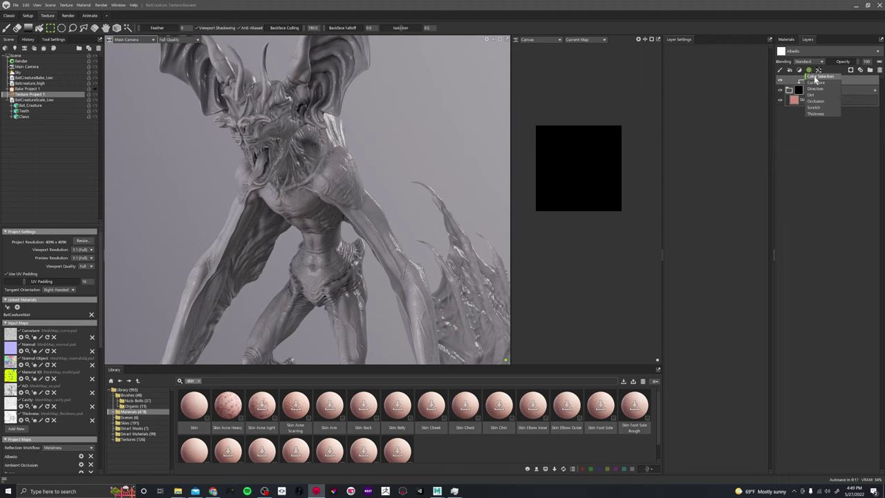
left_click(815, 76)
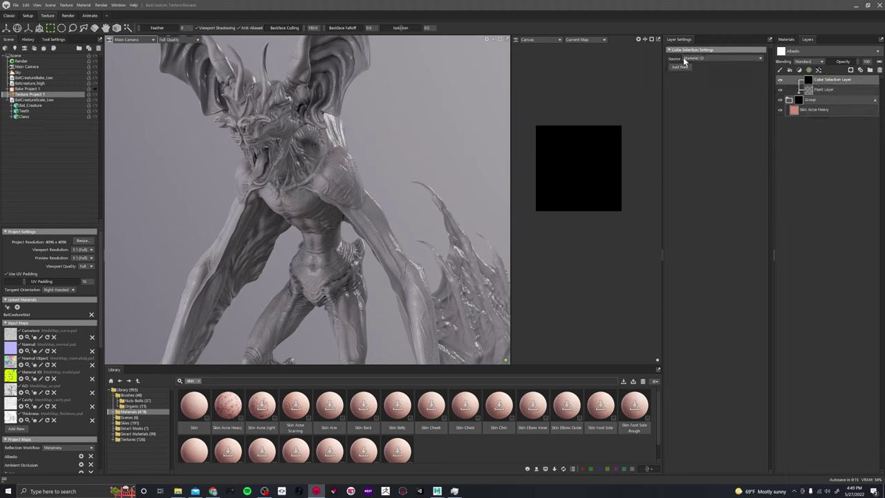
left_click(688, 60)
left_click(703, 65)
left_click(679, 66)
Step: Pick the body's green material ID color on the model for the mask and check the teeth and claws
scroll(350, 158, "down", 8)
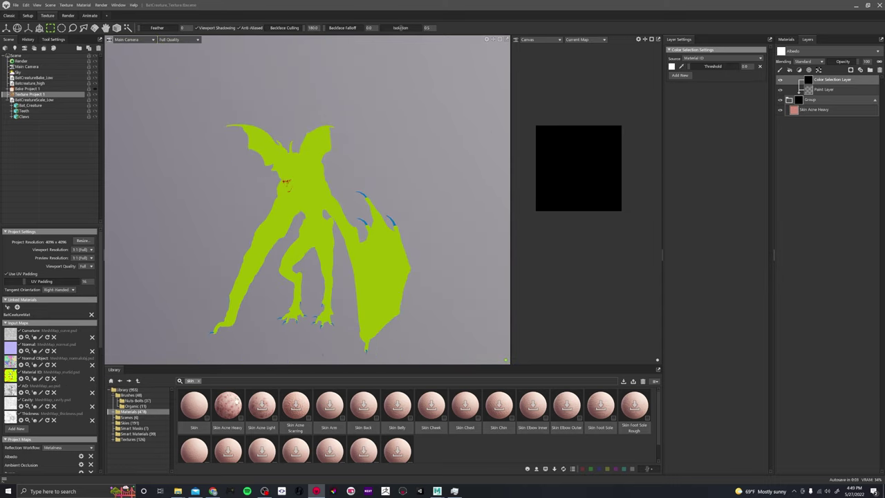
scroll(352, 178, "up", 5)
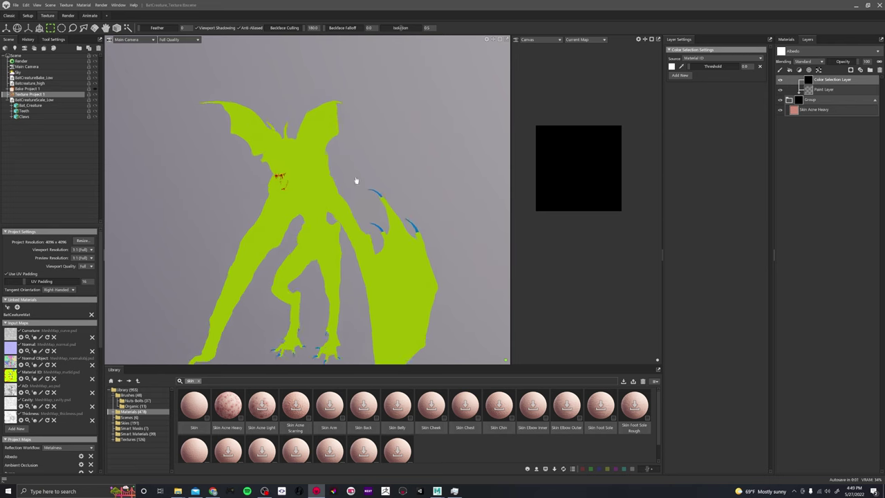
left_click(314, 121)
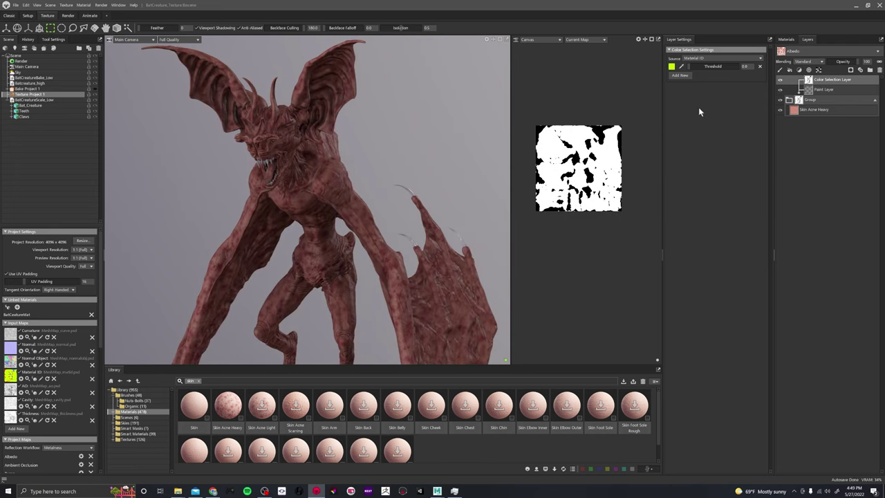
scroll(311, 152, "up", 5)
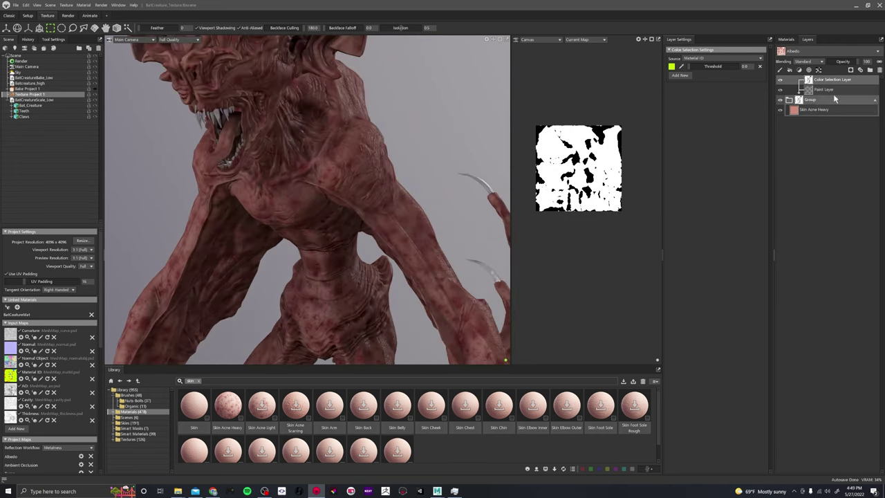
left_click(806, 111)
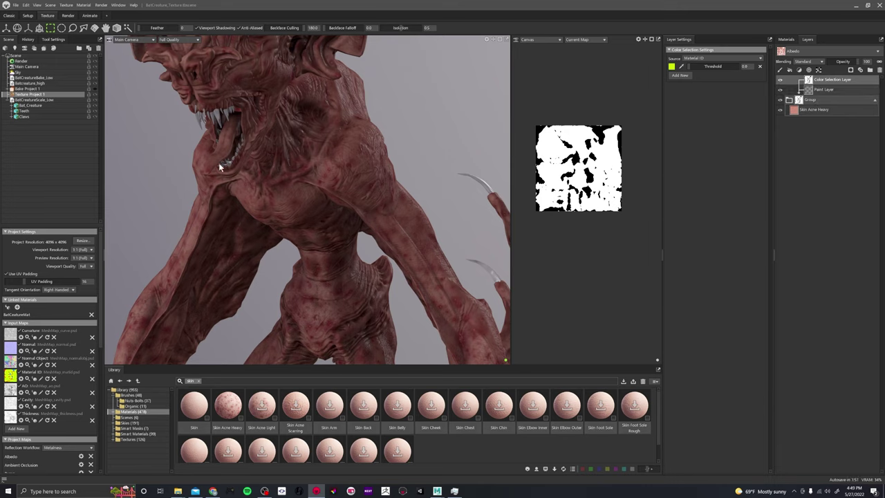
scroll(260, 148, "down", 5)
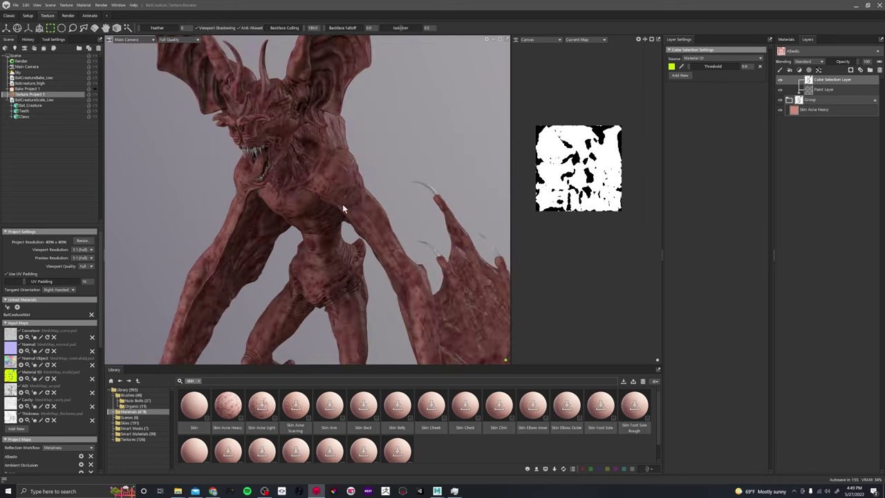
scroll(300, 195, "up", 1)
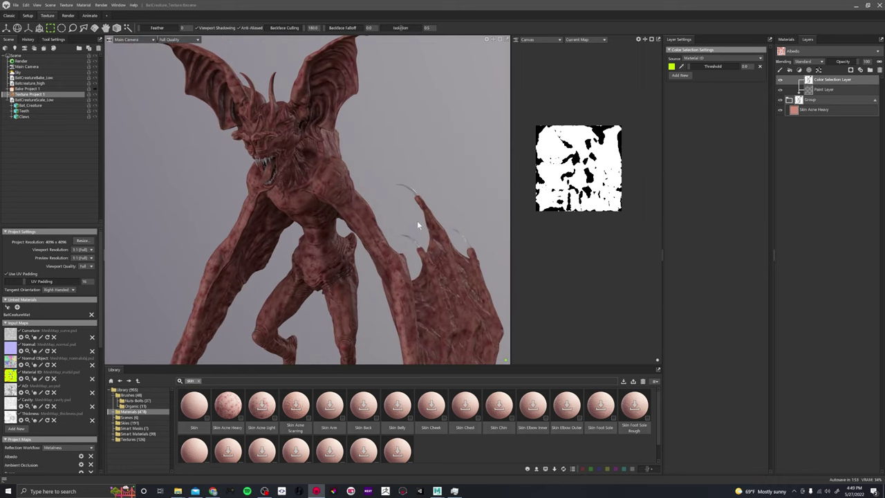
Step: Rename the group holding the Skin Acne Heavy layer as Body
scroll(416, 244, "up", 3)
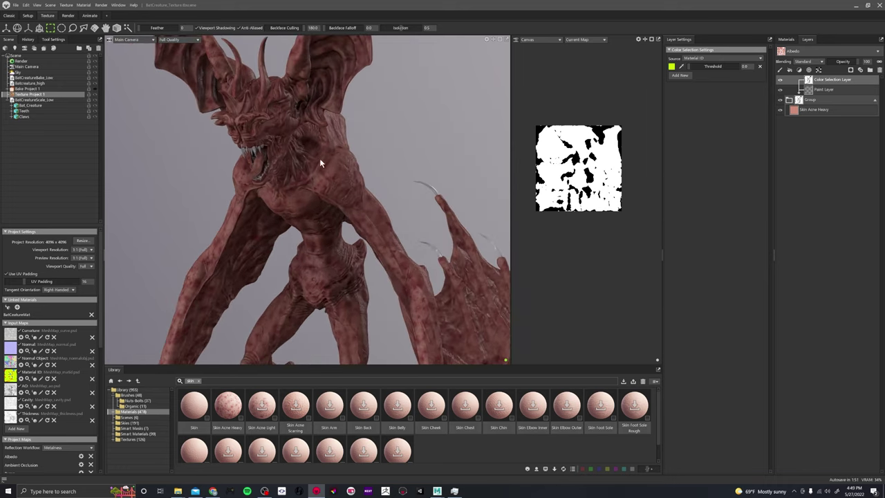
scroll(365, 138, "down", 2)
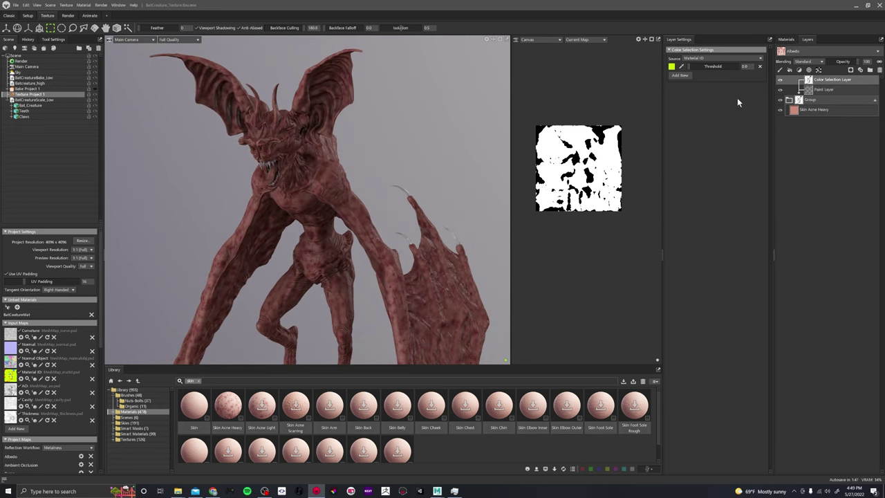
double_click(810, 102)
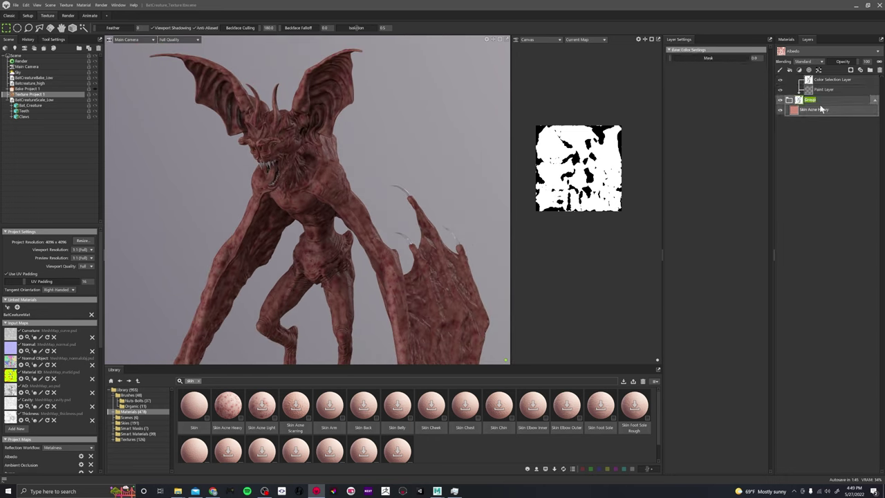
type("Body")
key("Return")
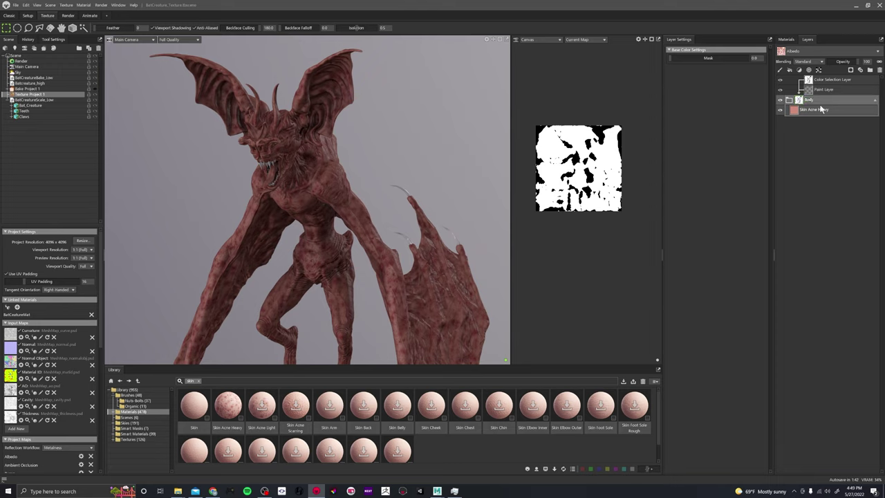
Step: Collapse the Body group's mask layers and toggle the Scatter map on the Skin Acne Heavy layer
left_click(875, 101)
left_click(794, 94)
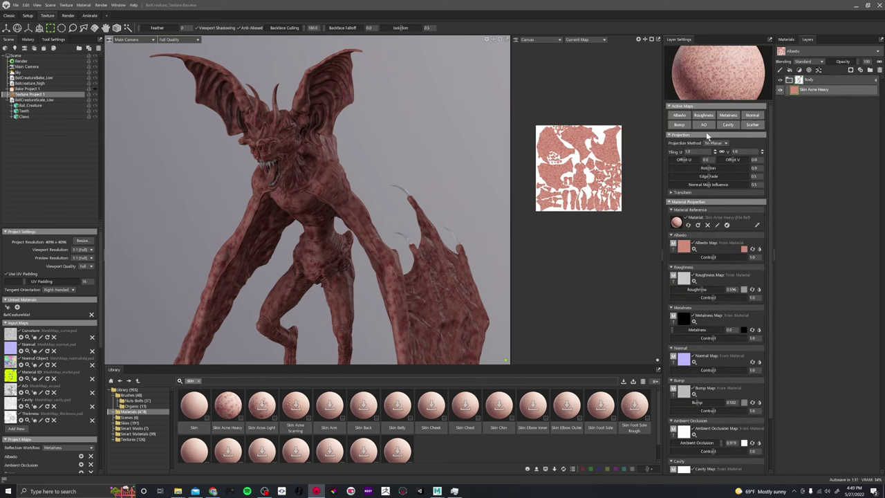
left_click(756, 127)
left_click(756, 126)
left_click(789, 68)
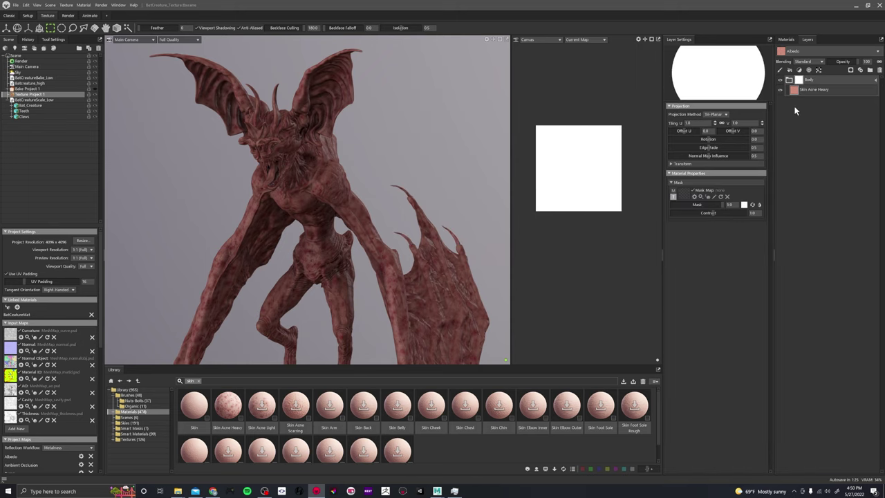
left_click(789, 80)
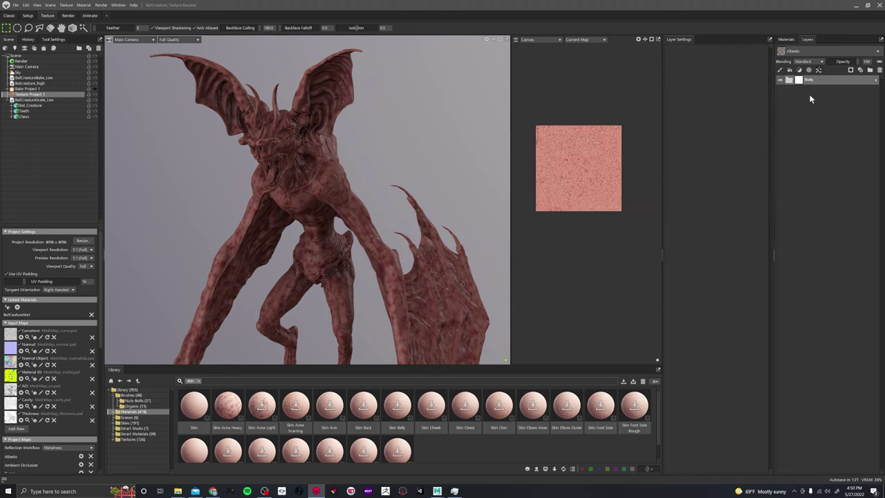
key("ctrl+z")
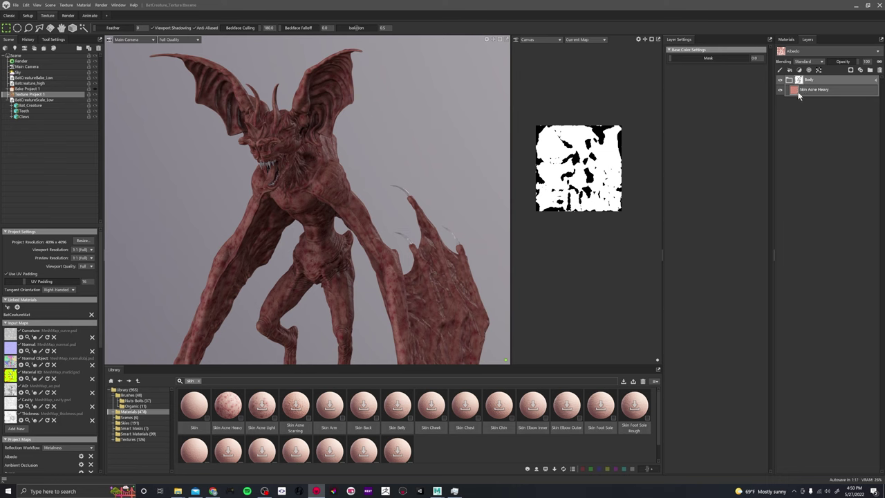
left_click(796, 91)
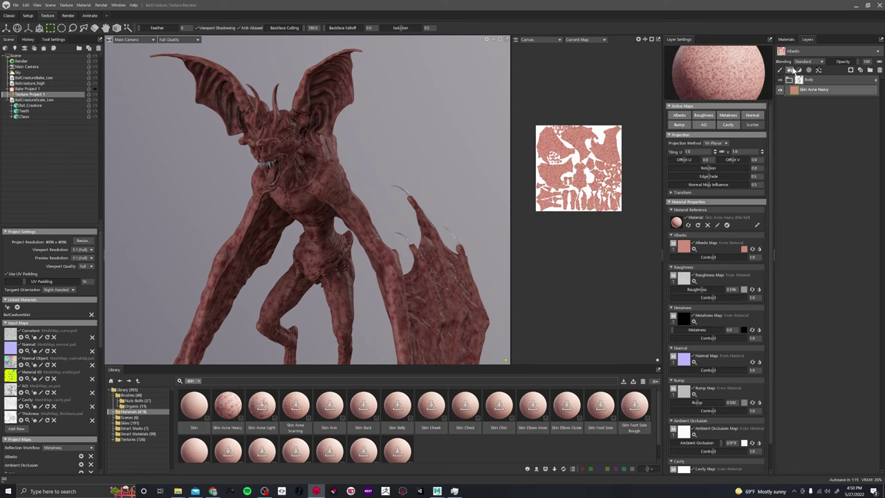
left_click(799, 91)
left_click(800, 91)
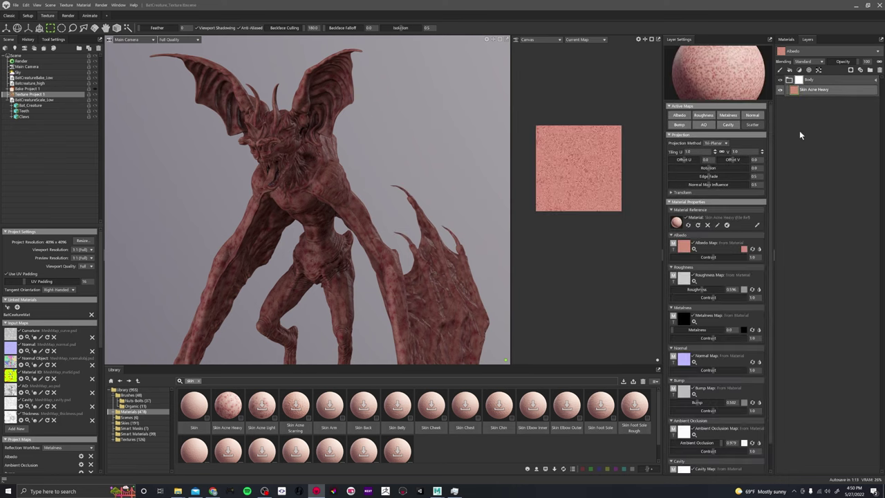
left_click(789, 80)
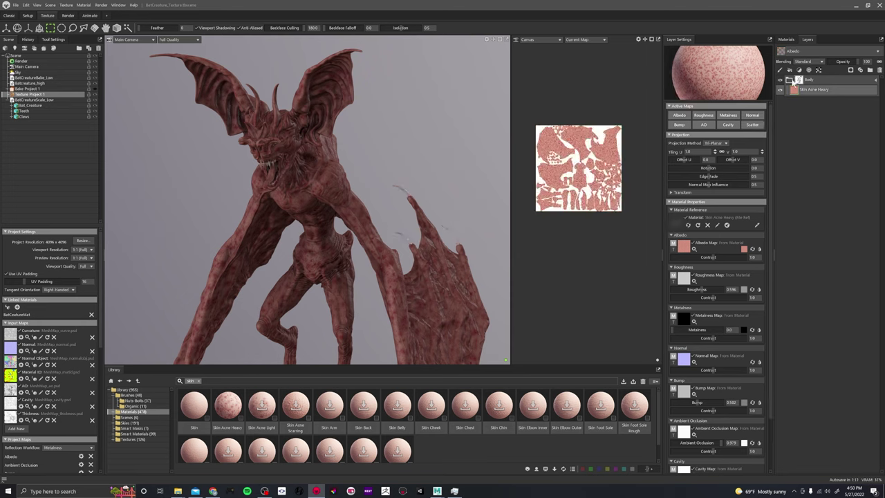
left_click(789, 81)
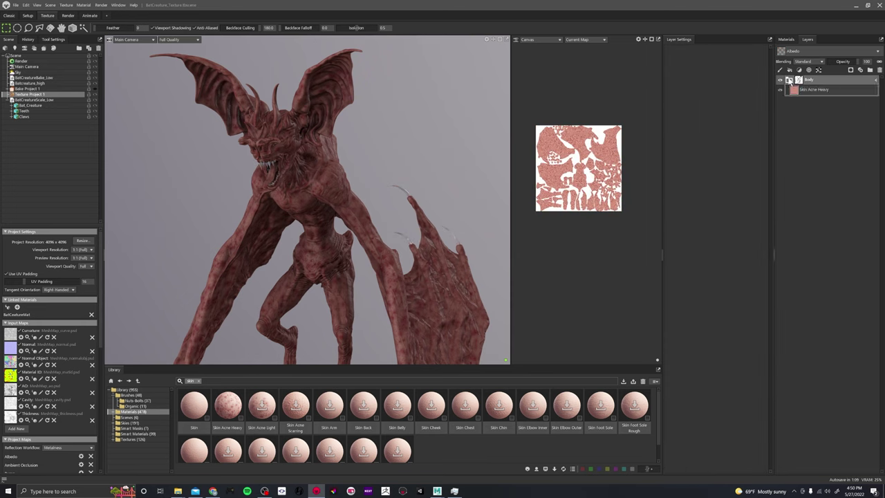
Step: Expand the Body group's mask layers and add a fill layer above Skin Acne Heavy with only the Scatter map active
left_click(876, 80)
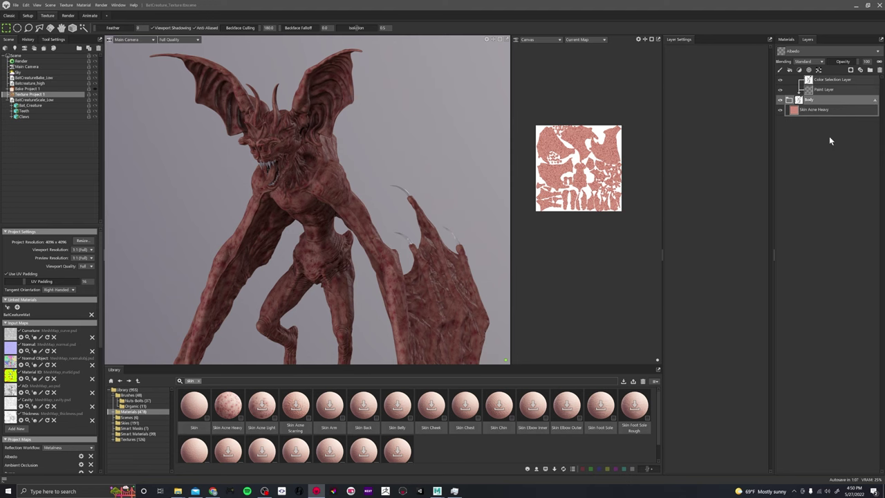
left_click(812, 109)
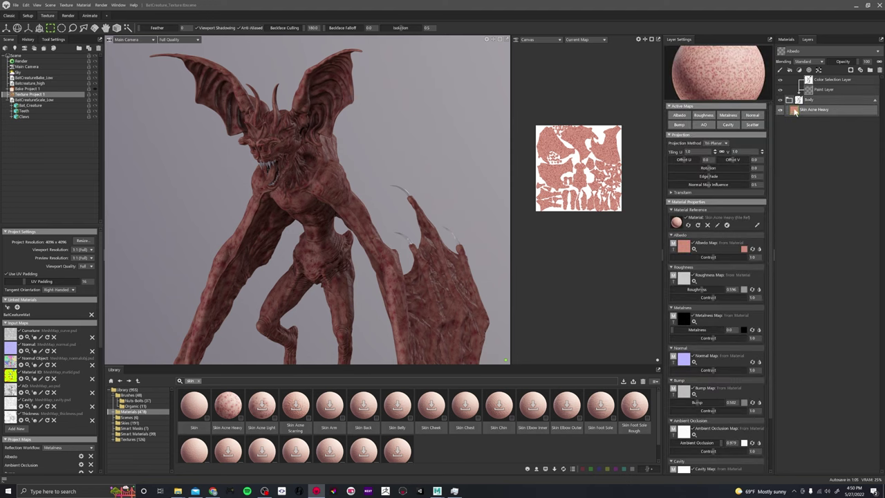
left_click(792, 72)
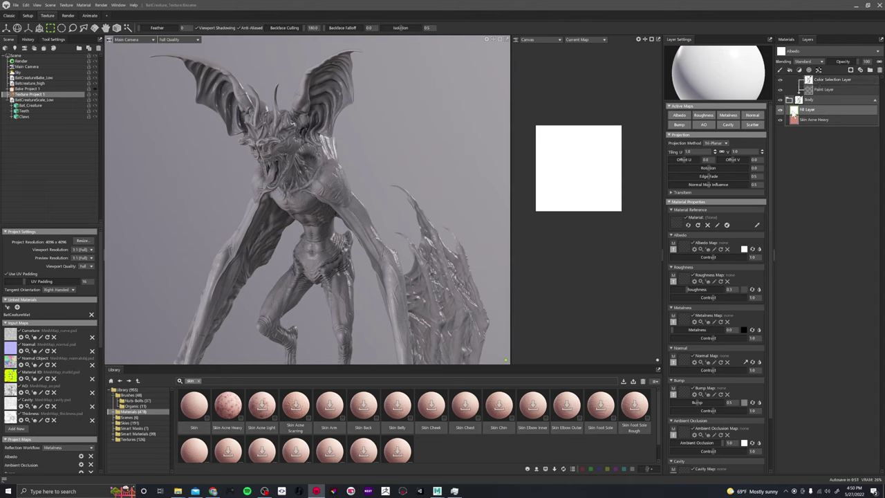
left_click(687, 119)
left_click(705, 116)
left_click(731, 116)
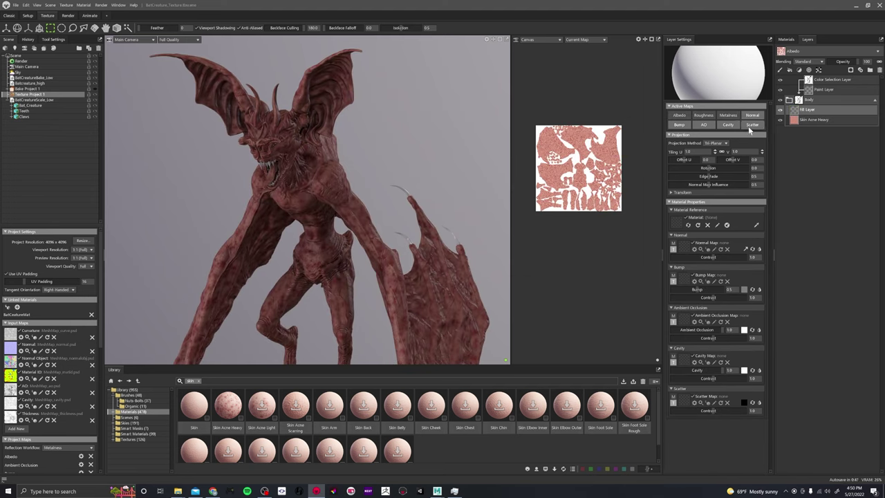
left_click(749, 127, "alt")
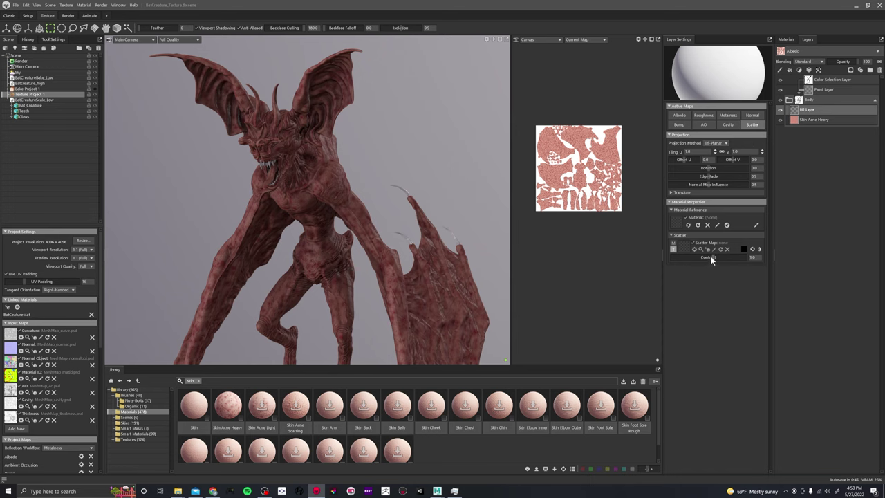
Step: Set the new fill layer's scatter color to pure white, sampling it from the creature's existing Scatter map
scroll(536, 254, "up", 1)
scroll(466, 237, "up", 5)
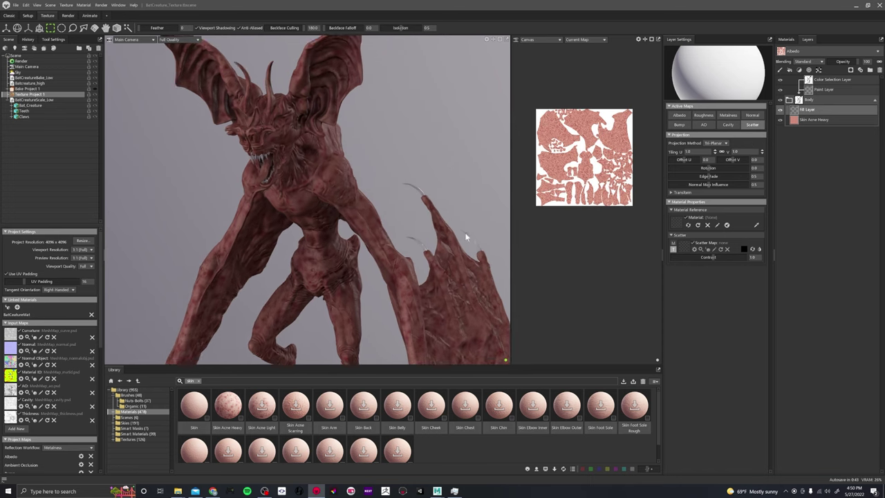
scroll(495, 228, "down", 1)
left_click_drag(495, 228, 452, 195, "alt")
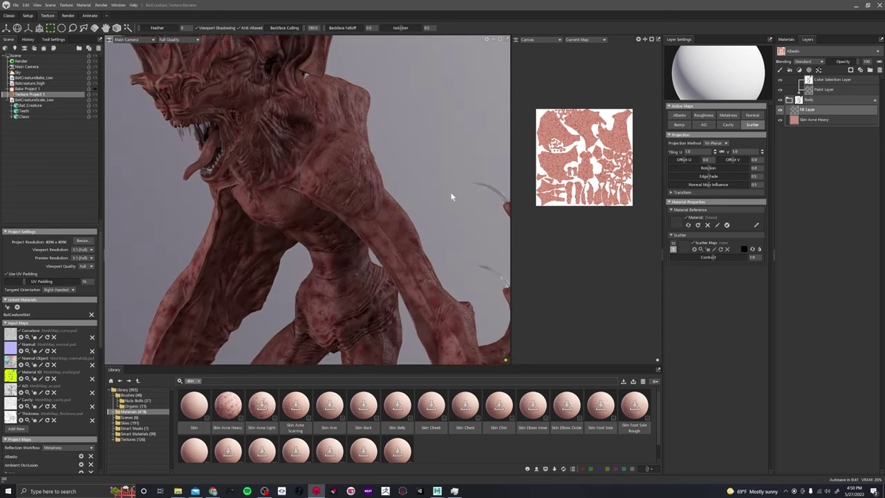
middle_click_drag(452, 195, 471, 235, "alt")
mouse_move(527, 211)
middle_mouse_down("alt")
mouse_move(538, 245)
mouse_move(512, 216)
middle_mouse_up("alt")
left_click(744, 248)
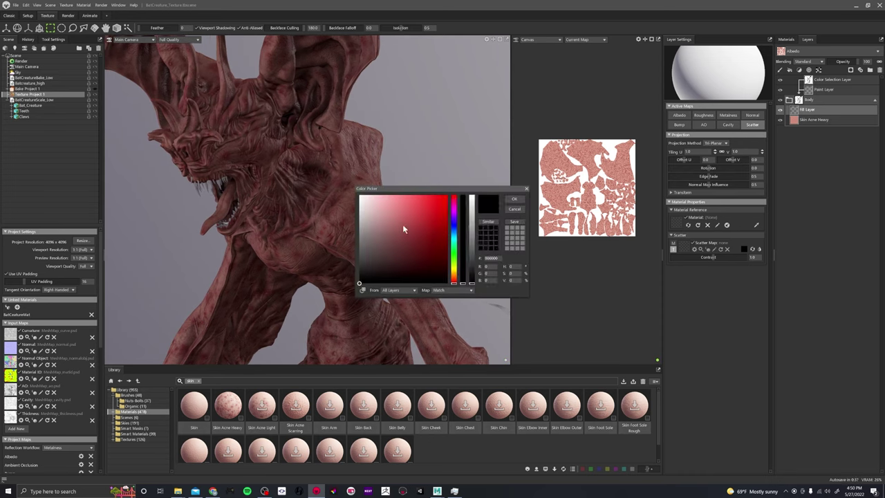
left_click_drag(403, 228, 369, 196)
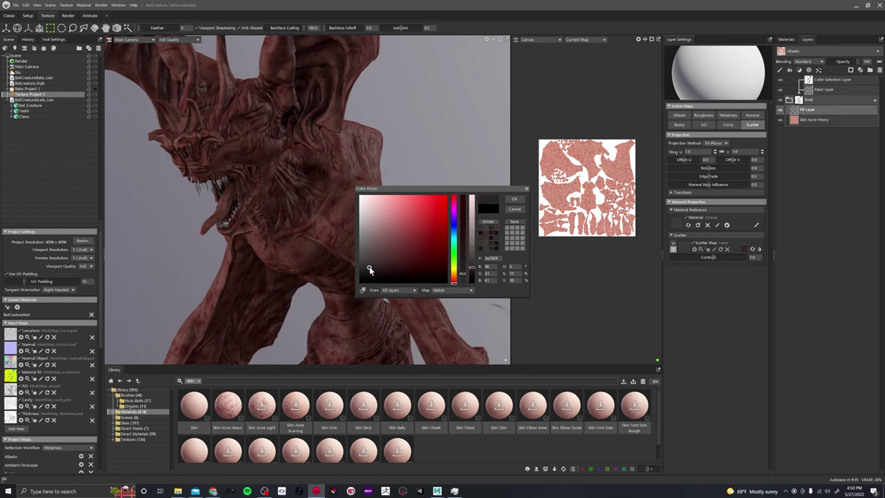
left_click(363, 289)
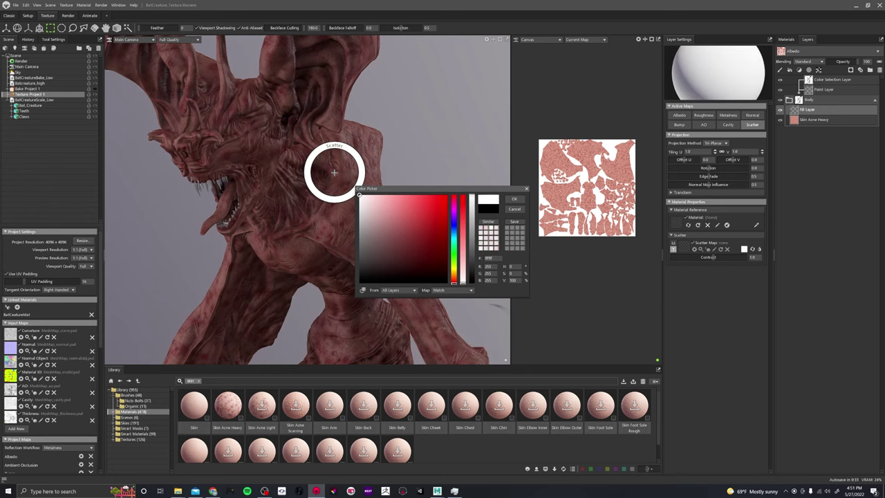
left_click(513, 198)
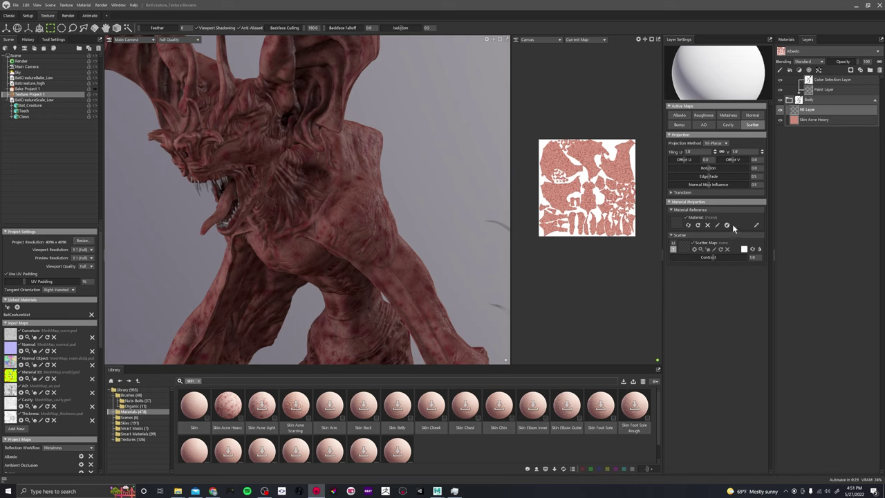
Step: Rename the scatter-only fill layer as Scatter
double_click(805, 111)
type("Scatter")
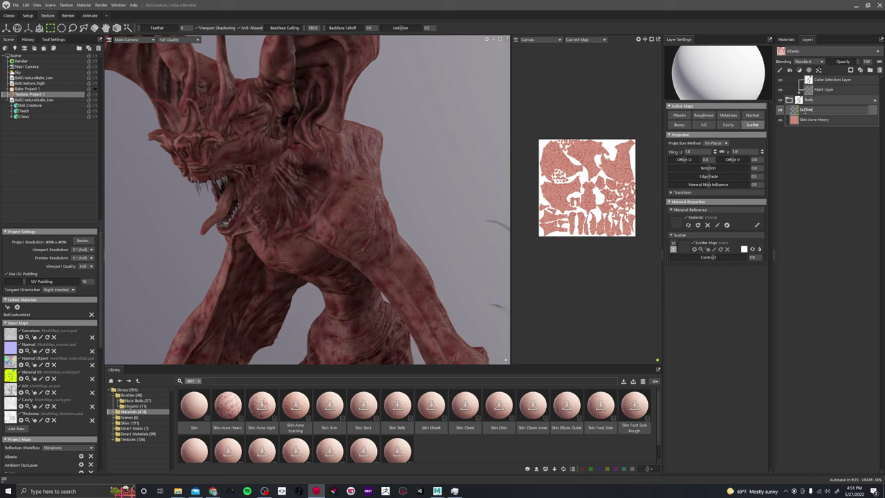
key("Return")
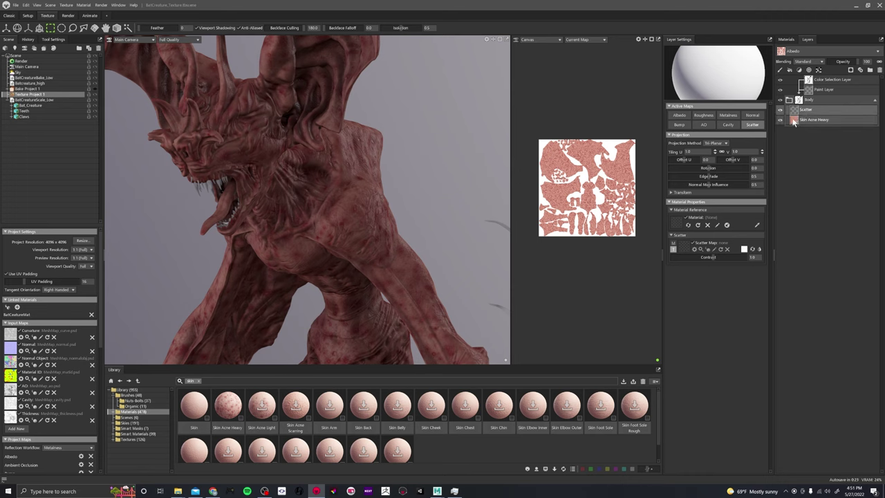
Step: Set the Skin Acne Heavy layer's roughness to 0.514 and inspect the creature's skin from several angles
left_click(794, 122)
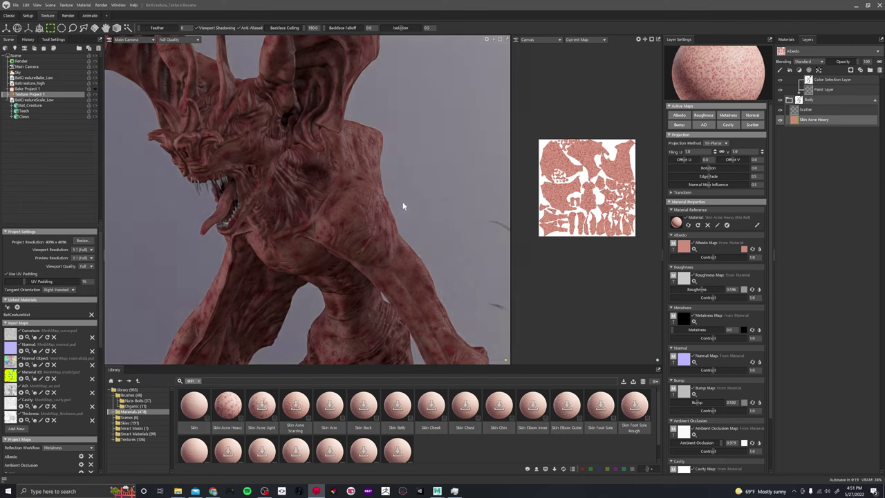
left_click_drag(420, 203, 411, 190)
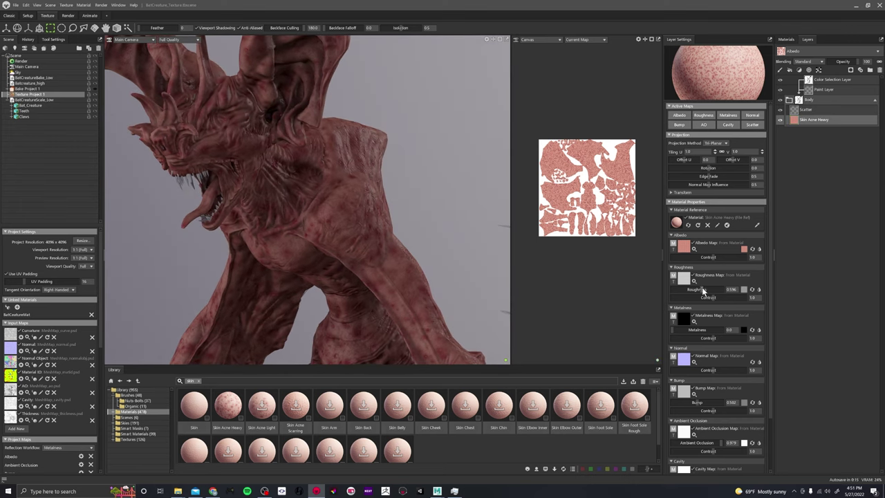
left_click_drag(699, 289, 701, 289)
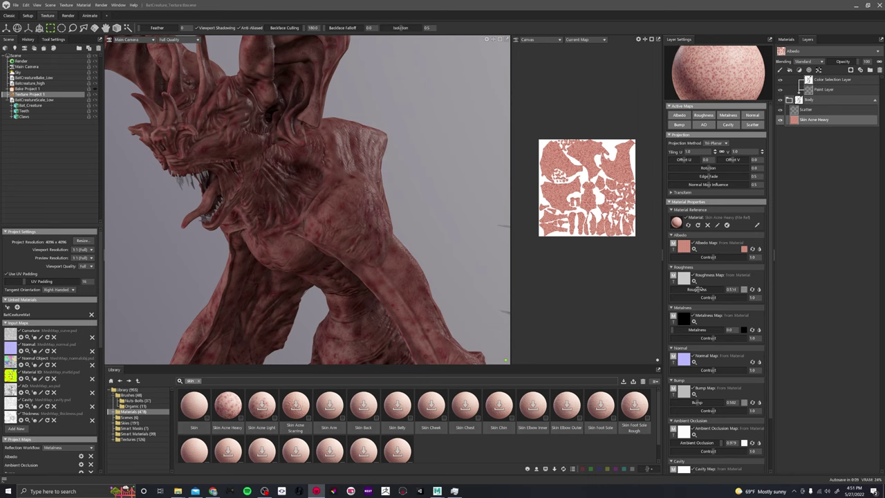
left_click_drag(484, 194, 370, 194)
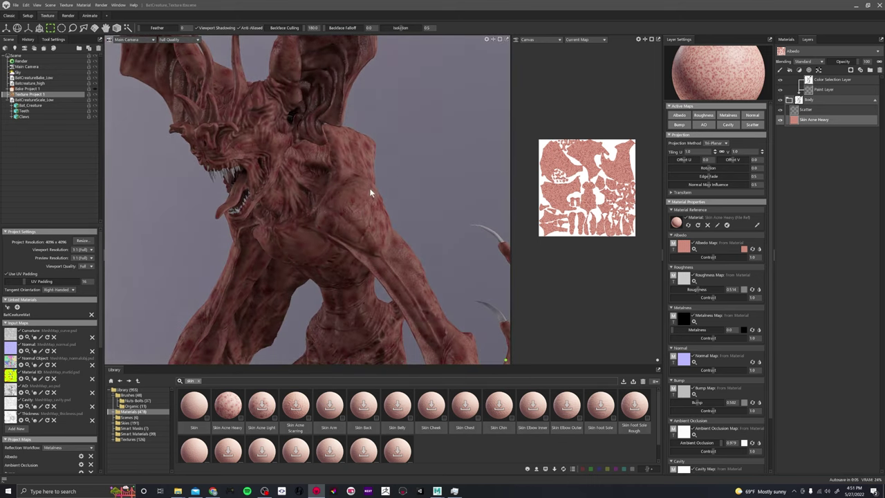
scroll(404, 190, "down", 4)
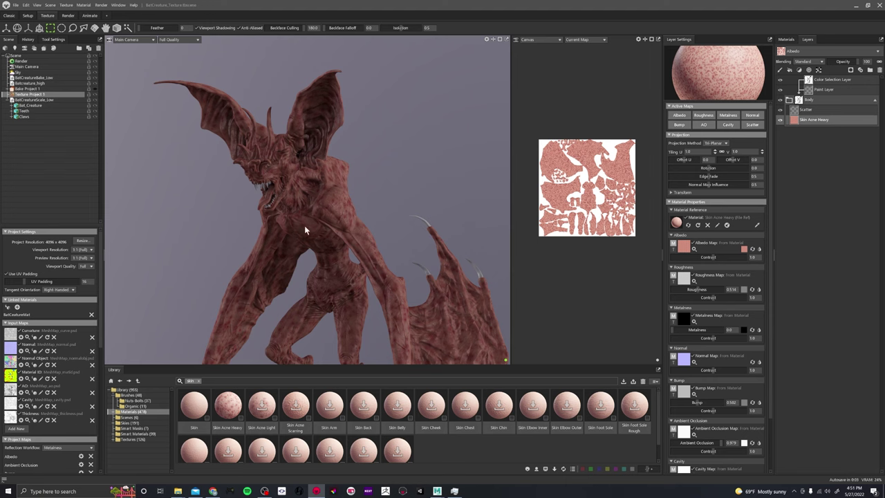
left_click_drag(304, 230, 368, 223)
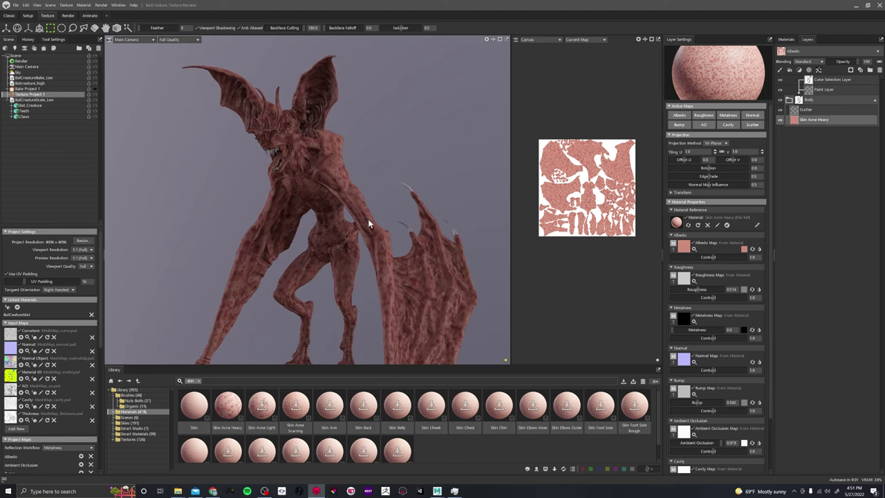
scroll(369, 223, "up", 3)
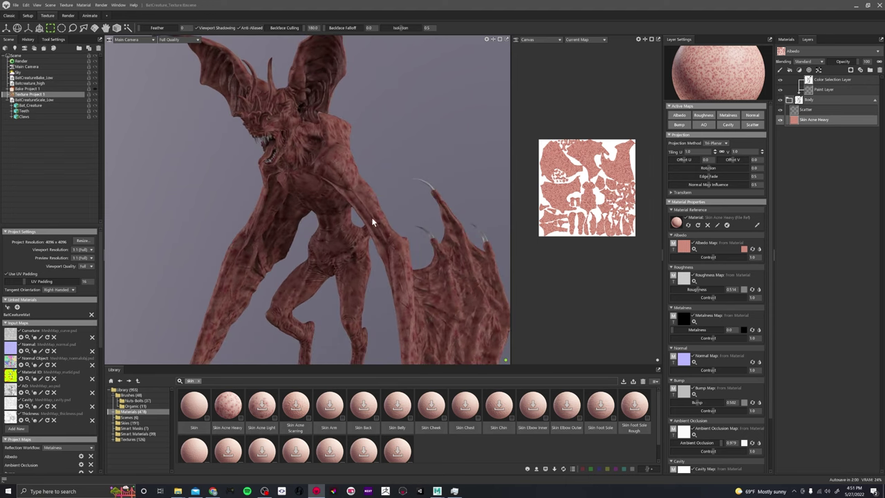
scroll(369, 216, "down", 4)
scroll(361, 202, "up", 2)
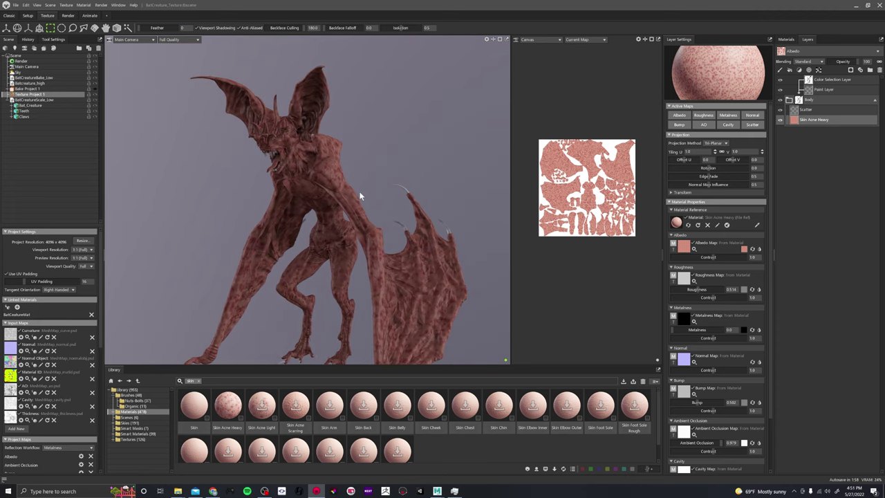
Step: Add a fill layer above Scatter in the Body group with only the Albedo map active
left_click(806, 111)
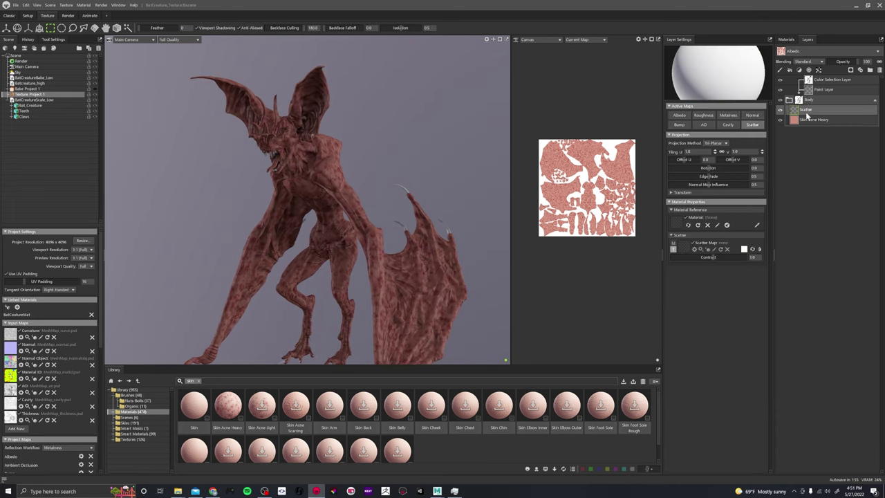
left_click(790, 70)
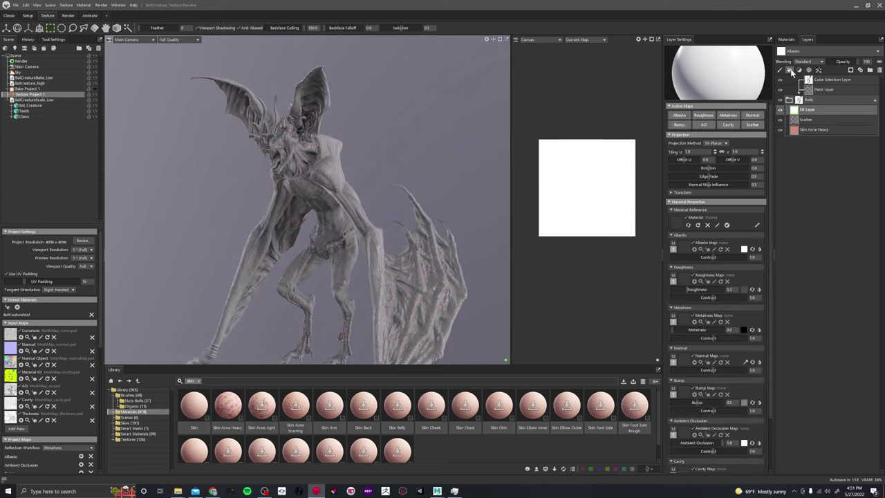
left_click(685, 116, "alt")
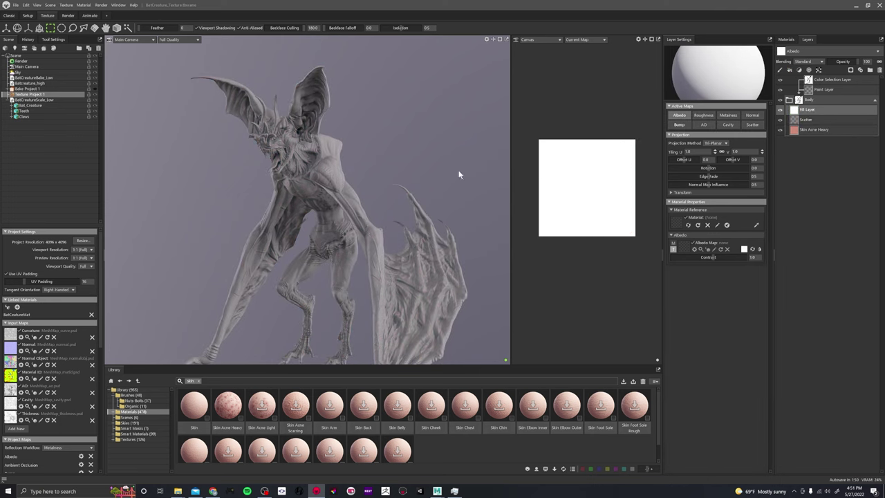
left_click_drag(367, 191, 455, 175, "alt")
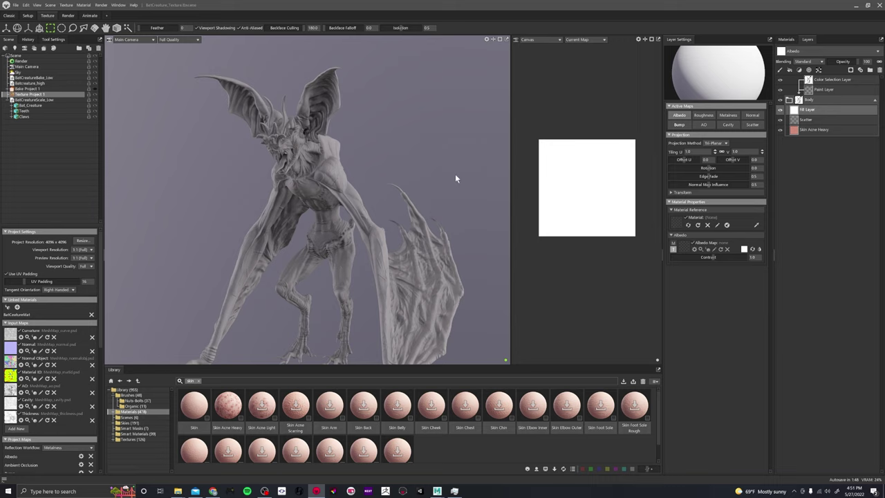
Step: Rename the albedo-only fill layer as Top Down Gradient
double_click(813, 110)
type("Te")
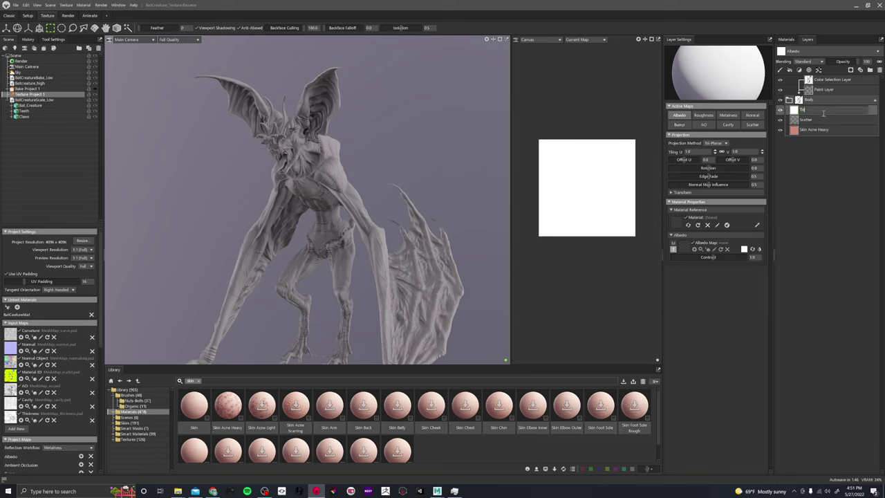
type("p Down Gradient")
key("Return")
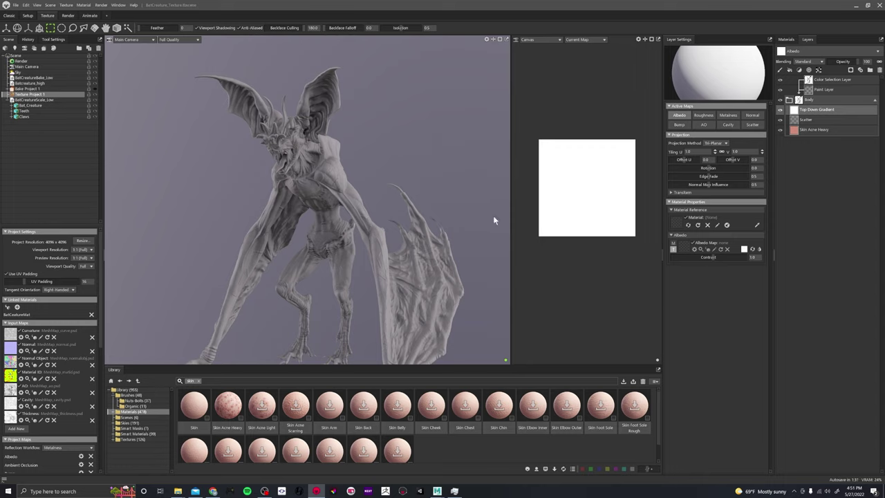
Step: Collapse the Body group's mask layers and move the Top Down Gradient layer out of the group, directly above Body
left_click(788, 101)
left_click(788, 101)
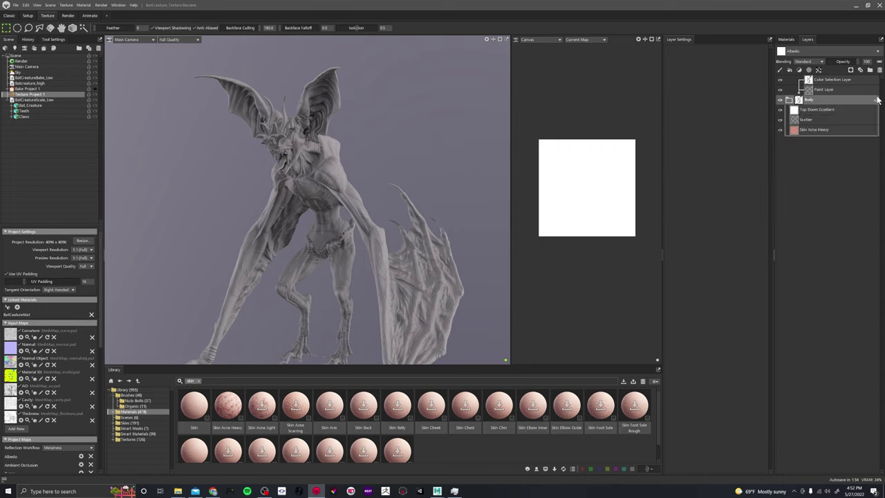
scroll(808, 96, "down", 1)
left_click_drag(810, 91, 806, 76)
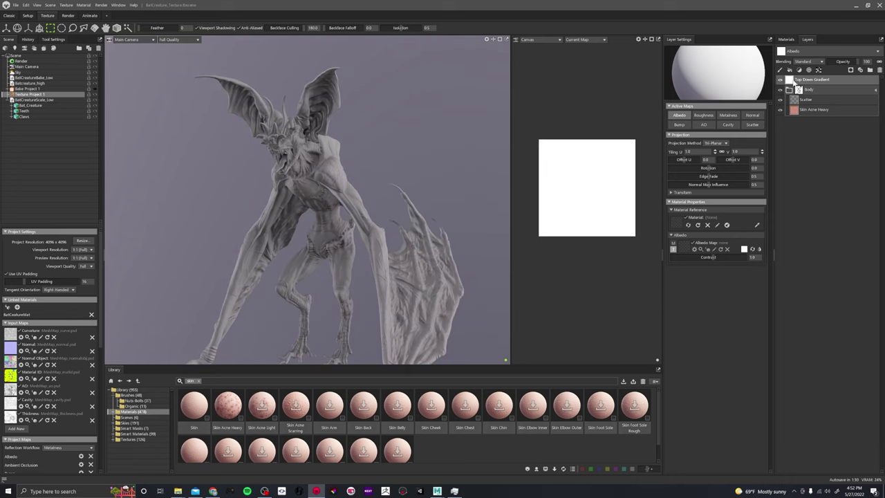
Step: Add a mask containing a paint layer to the Top Down Gradient layer
right_click(793, 82)
mouse_move(815, 205)
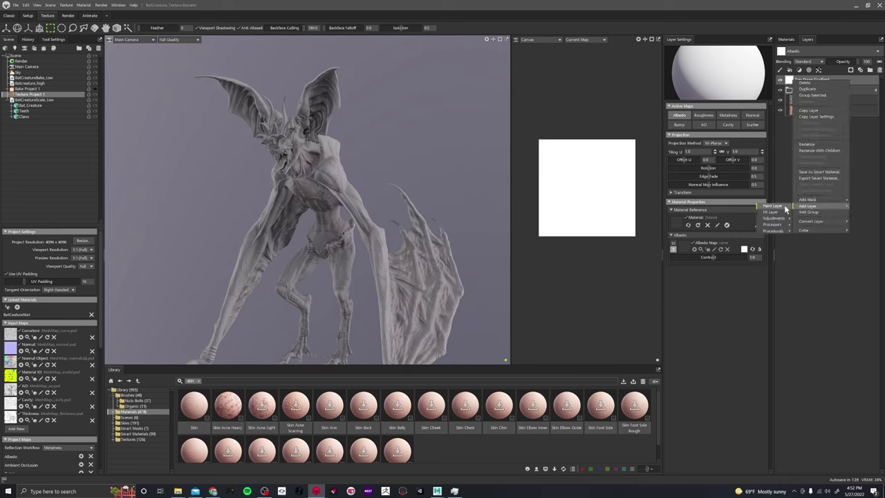
left_click(777, 206)
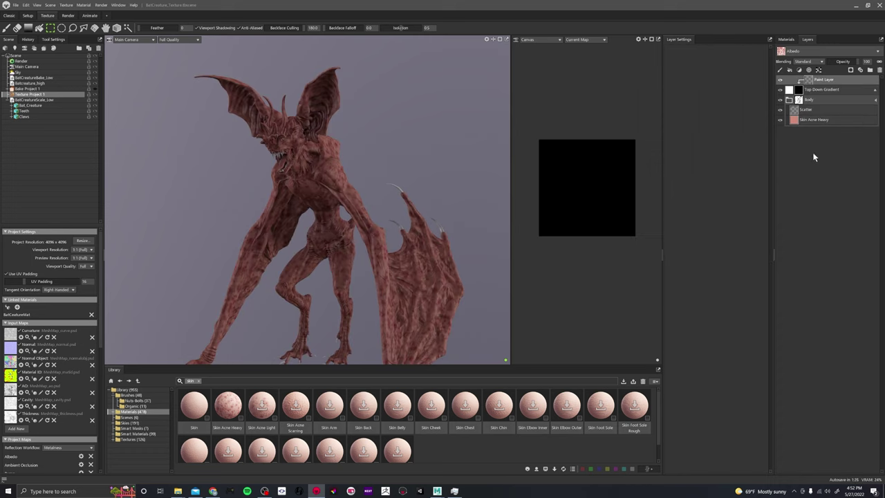
scroll(355, 210, "up", 2)
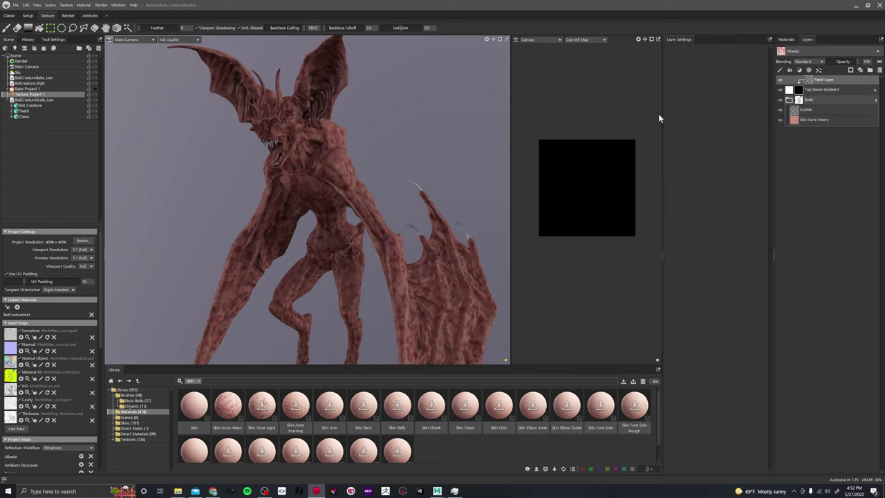
Step: Add a Gradient procedural layer to the Top Down Gradient mask and check its falloff across the creature
left_click(808, 70)
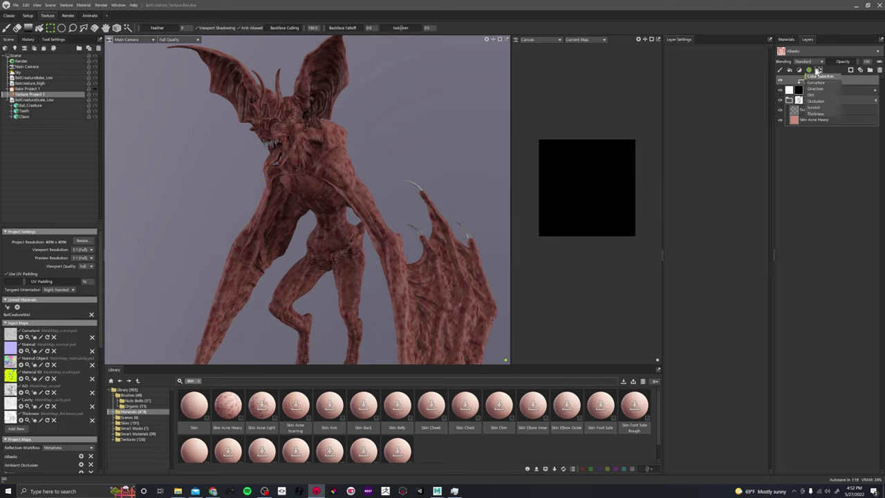
left_click(818, 71)
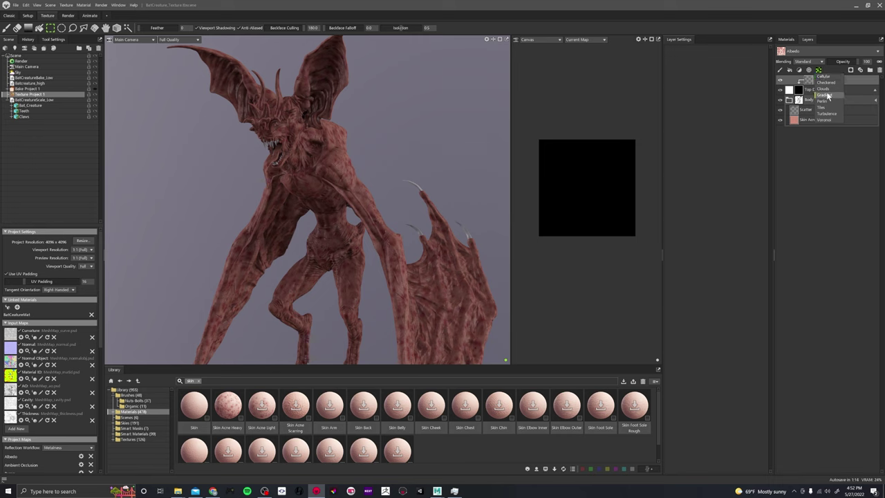
left_click(824, 95)
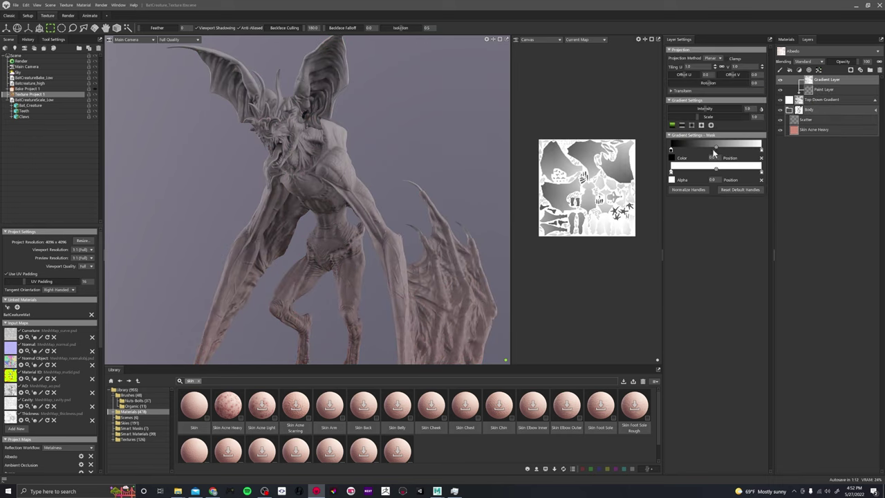
scroll(312, 221, "up", 2)
scroll(311, 221, "down", 4)
left_click_drag(313, 218, 371, 205, "alt")
scroll(389, 212, "up", 2)
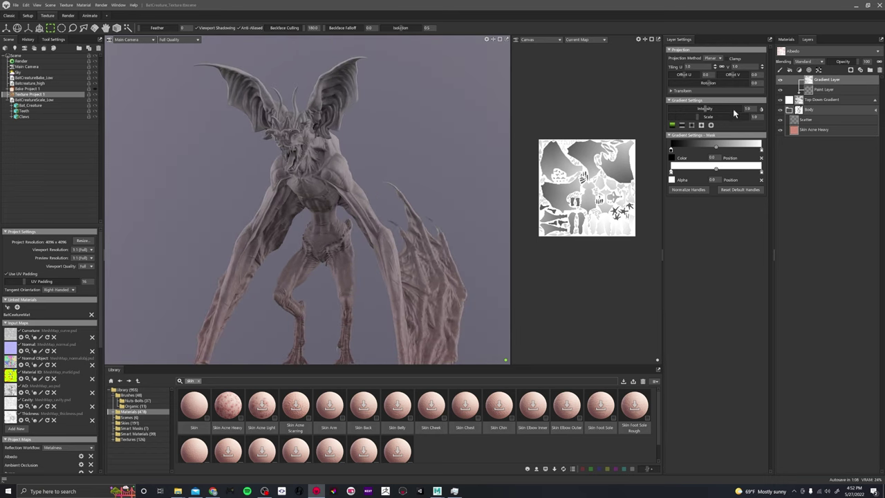
Step: Compare the gradient mask inverted and uninverted on the creature, leaving it uninverted
left_click(761, 109)
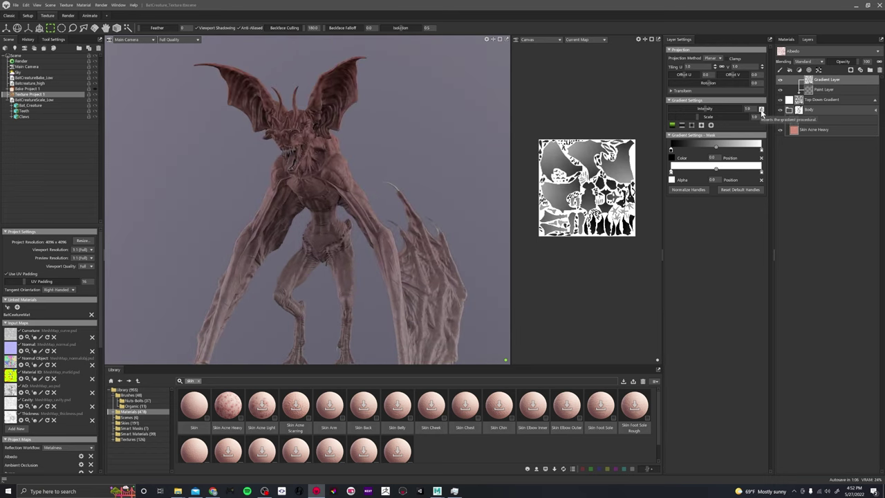
left_click(760, 109)
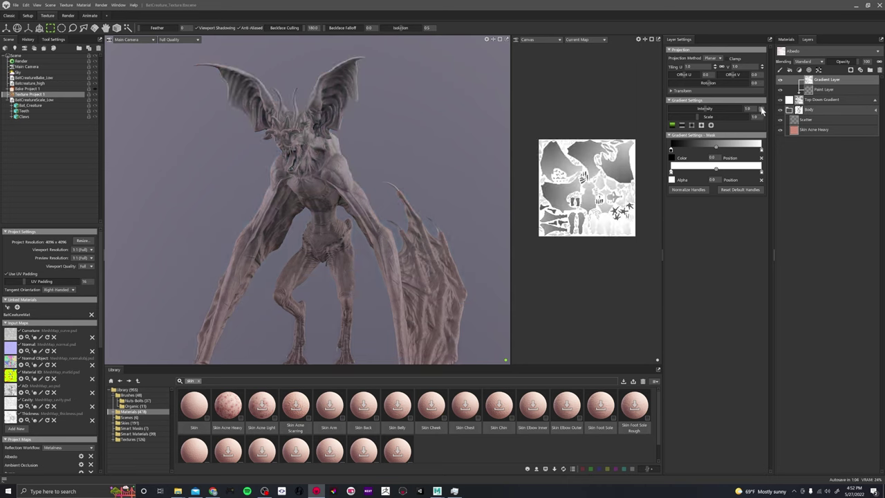
left_click(761, 109)
left_click(760, 109)
left_click_drag(394, 188, 391, 154)
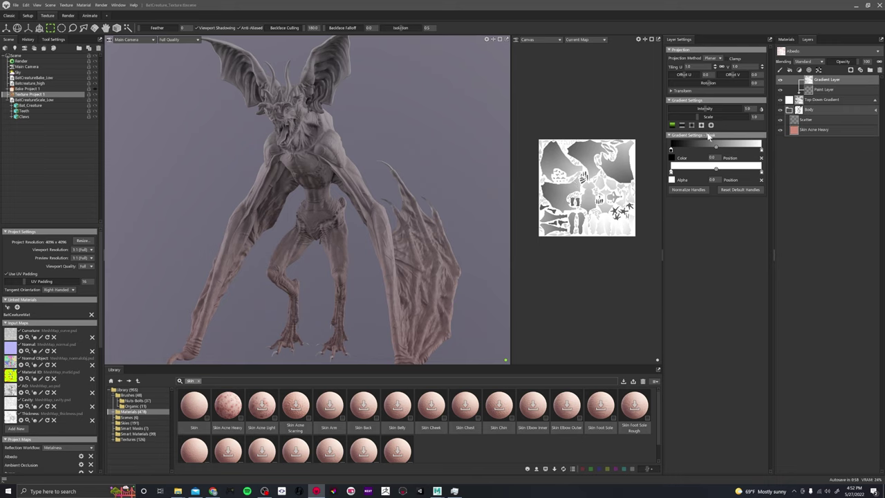
Step: Raise the gradient's intensity slightly and try the reflected and box gradient shapes before returning to the linear one
left_click_drag(704, 109, 706, 112)
left_click(682, 124)
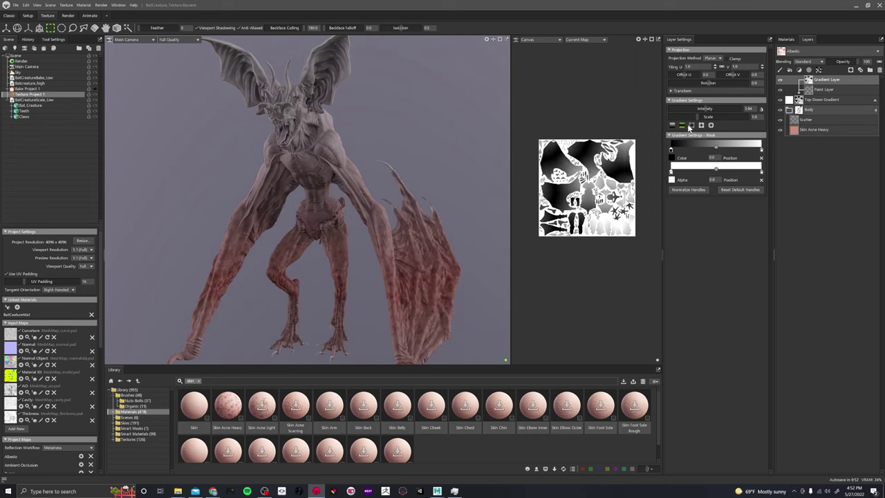
left_click(691, 124)
left_click(671, 125)
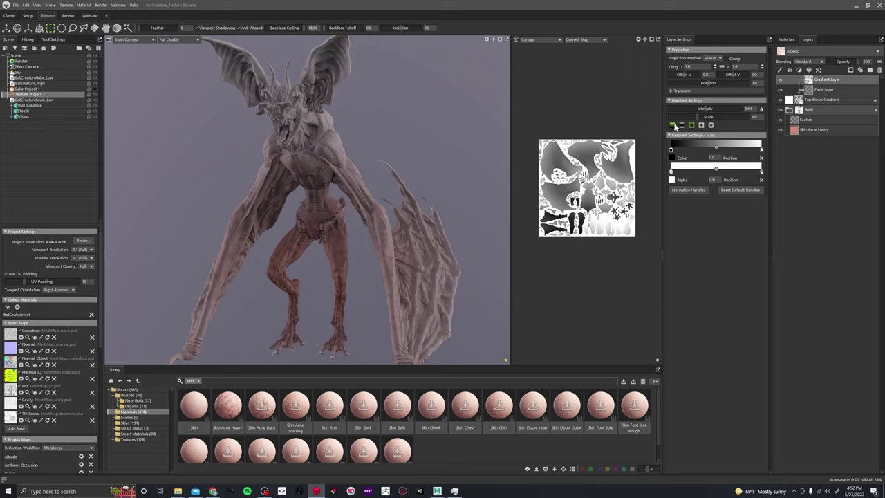
scroll(405, 135, "up", 2)
left_click_drag(409, 125, 420, 126, "alt")
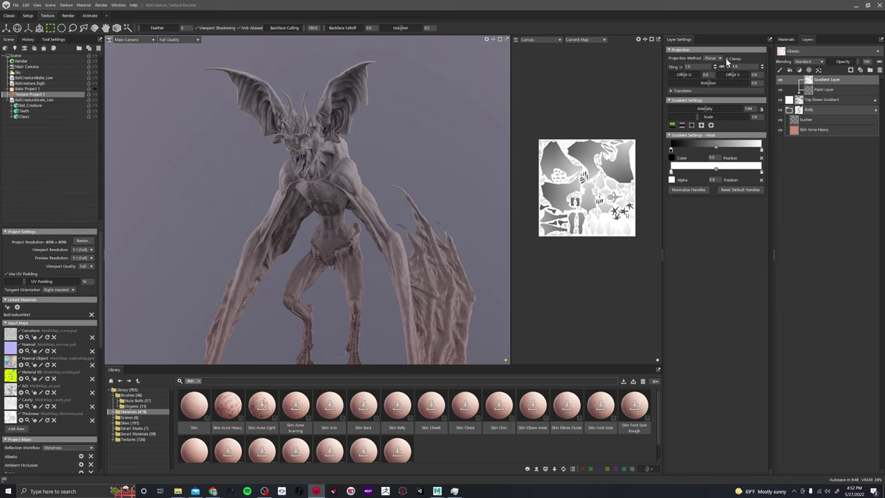
left_click_drag(354, 194, 435, 156, "alt")
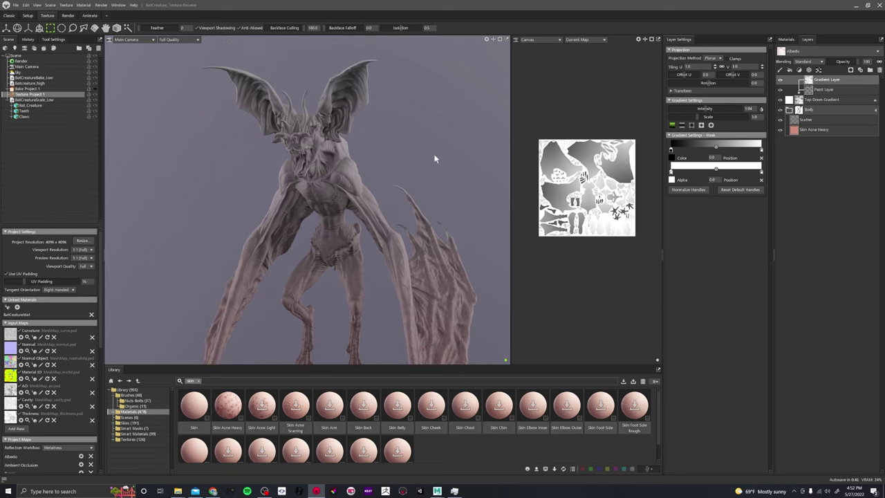
Step: Set the Top Down Gradient layer's blending to Overlay and lower its opacity to below 10
left_click_drag(818, 83, 807, 103)
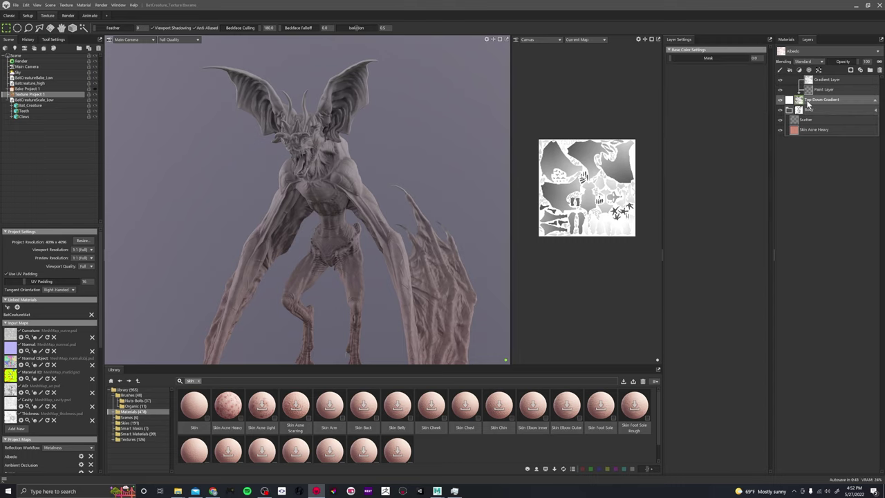
left_click(805, 62)
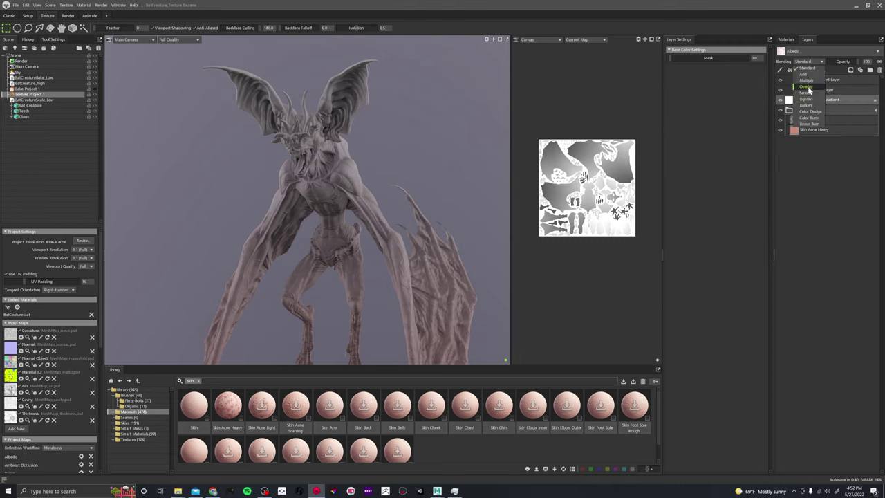
left_click(808, 88)
scroll(328, 179, "up", 3)
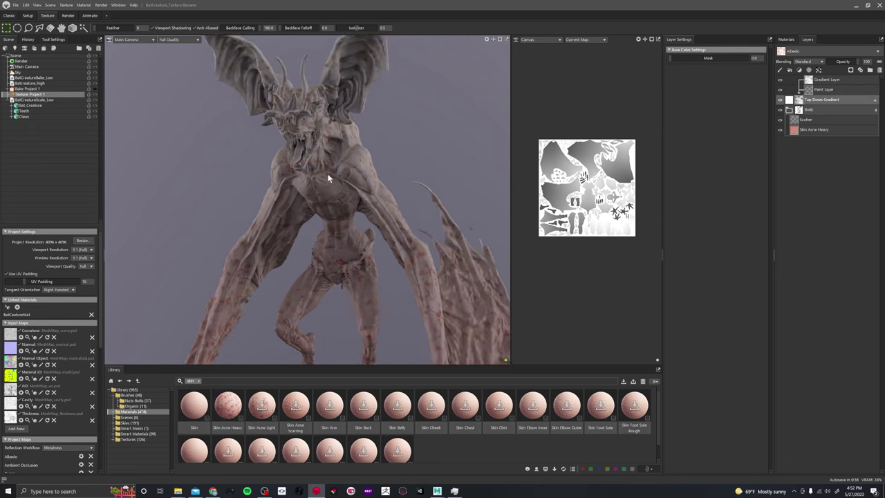
scroll(328, 179, "down", 3)
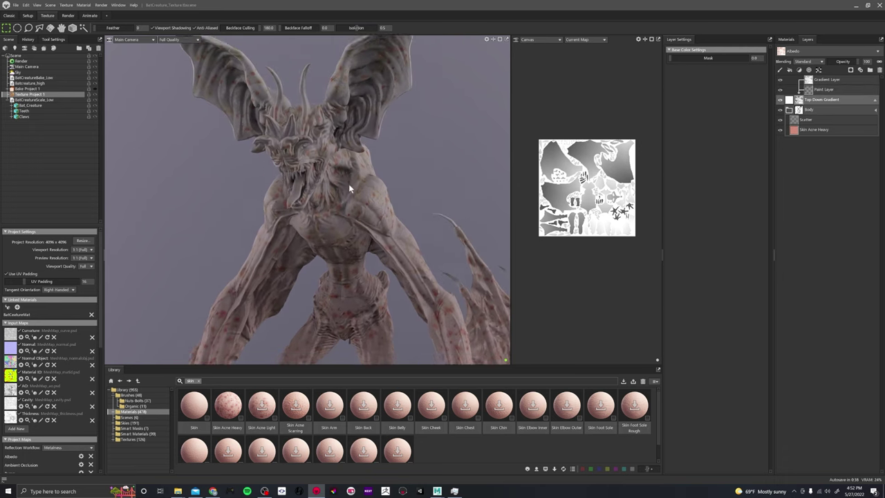
scroll(375, 129, "down", 2)
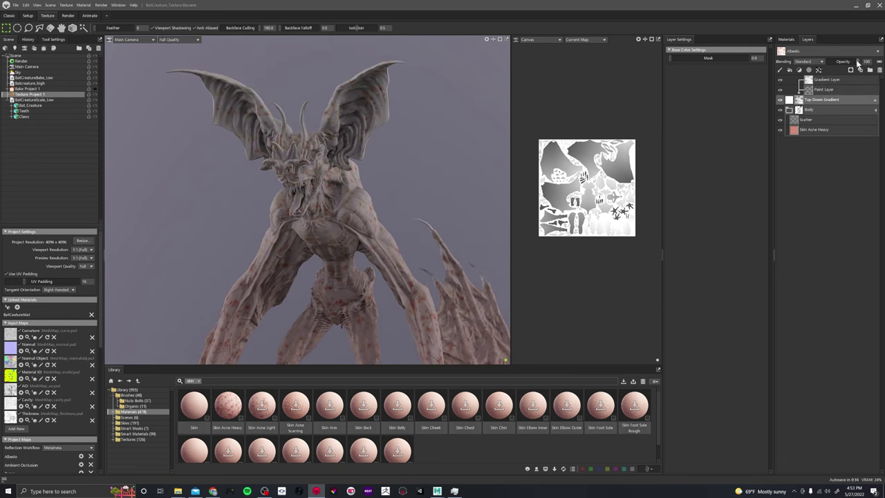
left_click_drag(858, 63, 828, 63)
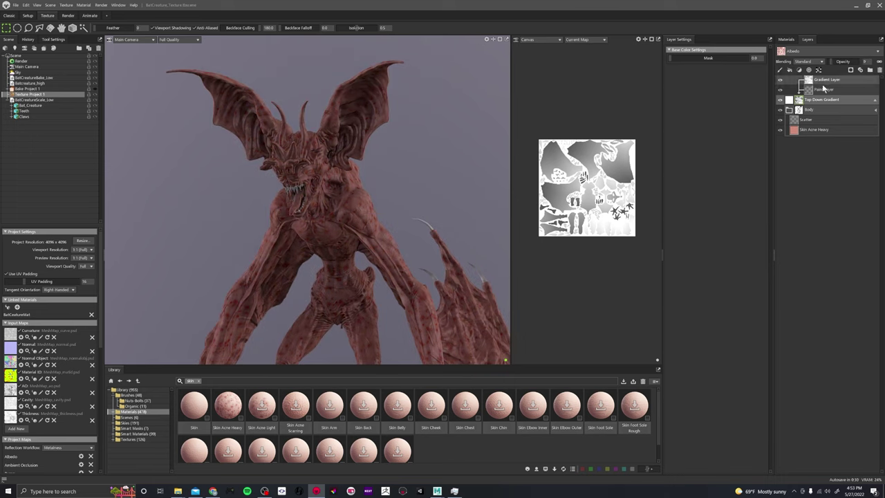
Step: Duplicate the Top Down Gradient layer, collapse the original's mask layers, and rename the copy as Bottom Up Gradient
key("ctrl+d")
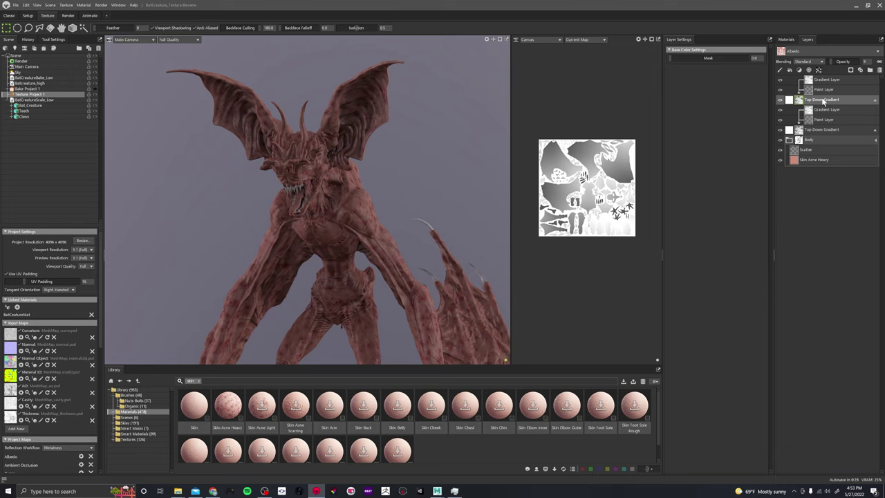
left_click(874, 130)
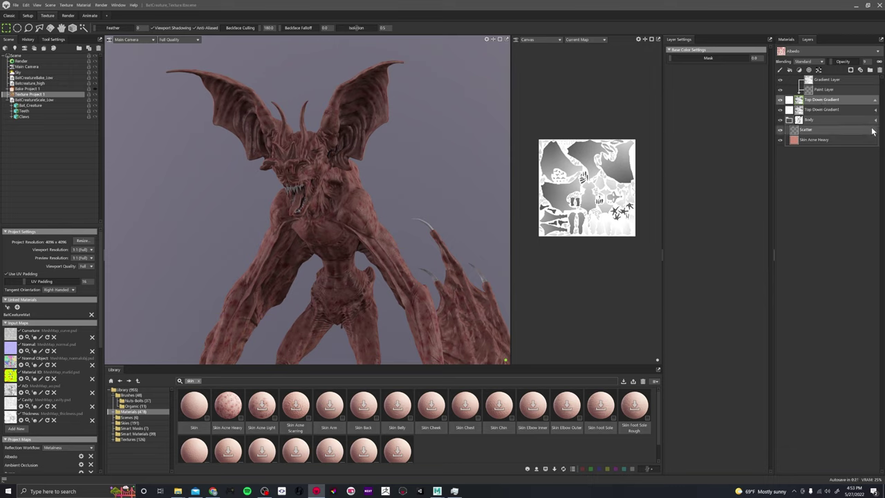
double_click(821, 99)
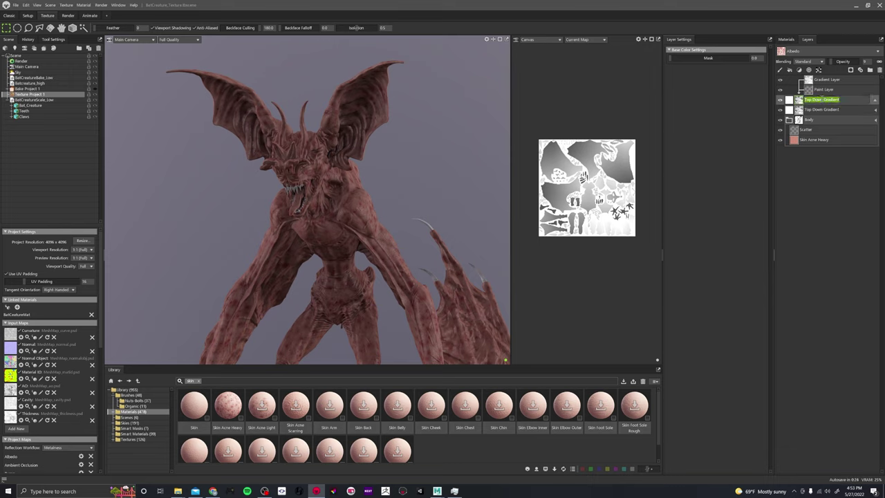
type("Gradient")
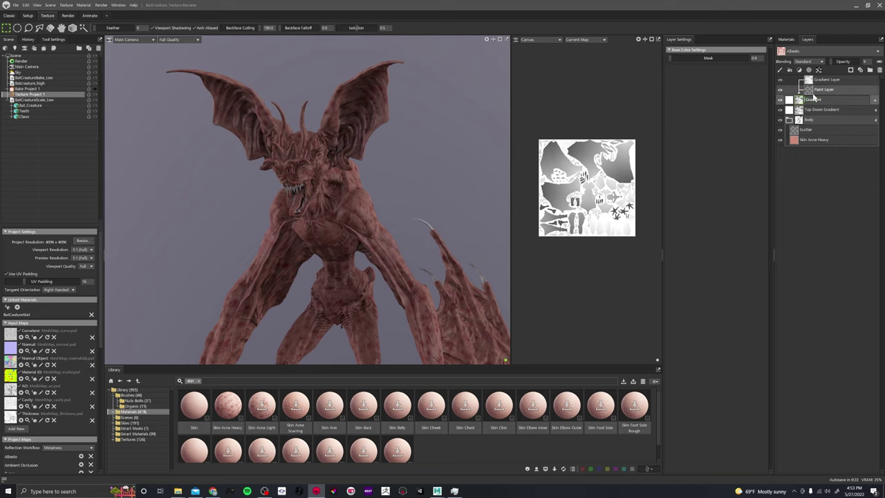
type("Bottom Up")
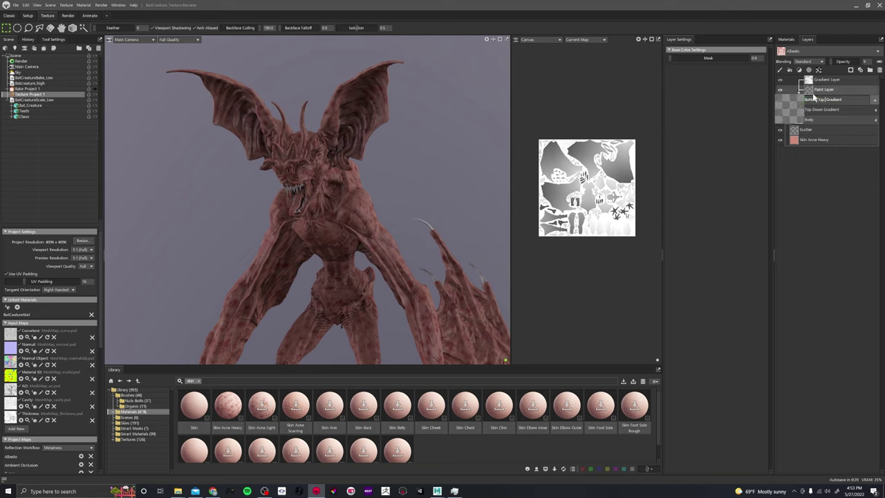
key("Return")
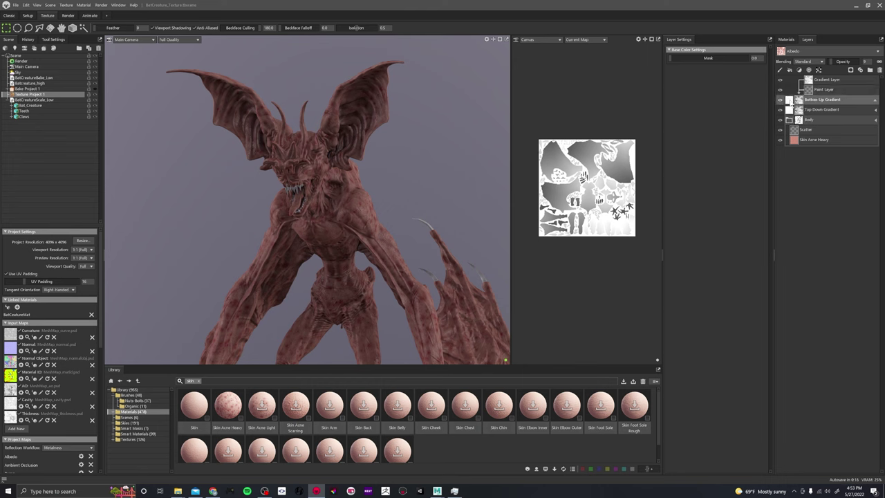
Step: Set the Bottom Up Gradient layer's albedo colour to near-black red (R 26, G 6, B 6) and raise its opacity to 100
left_click(792, 121)
left_click(743, 248)
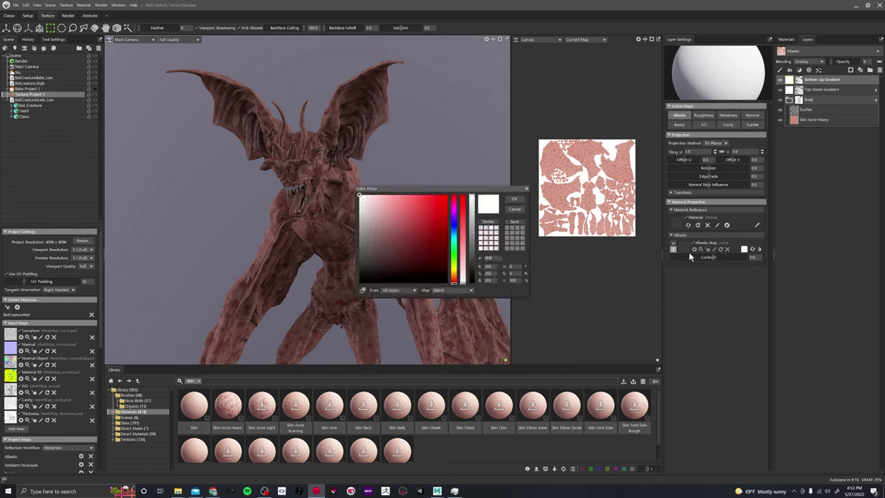
left_click_drag(403, 245, 428, 274)
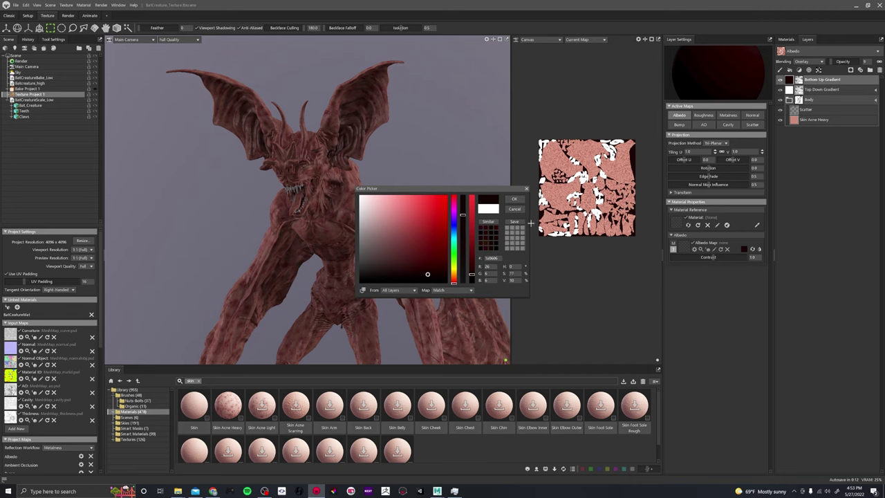
left_click(521, 200)
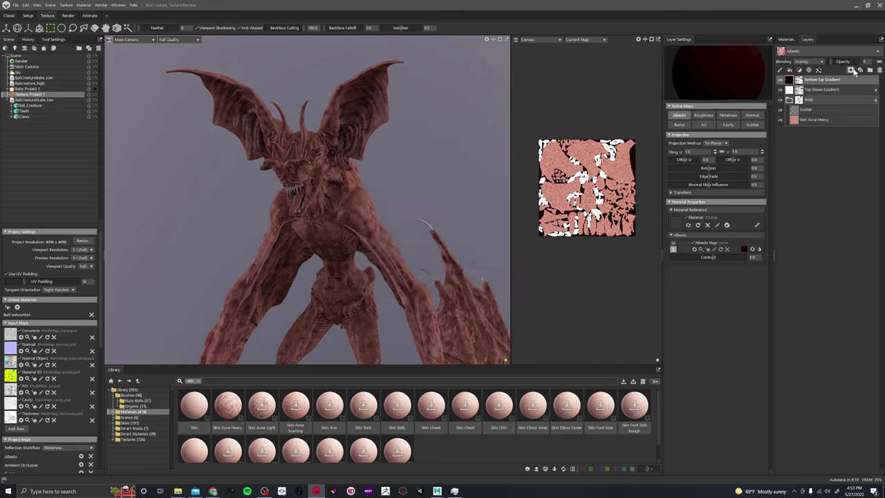
left_click_drag(832, 60, 857, 64)
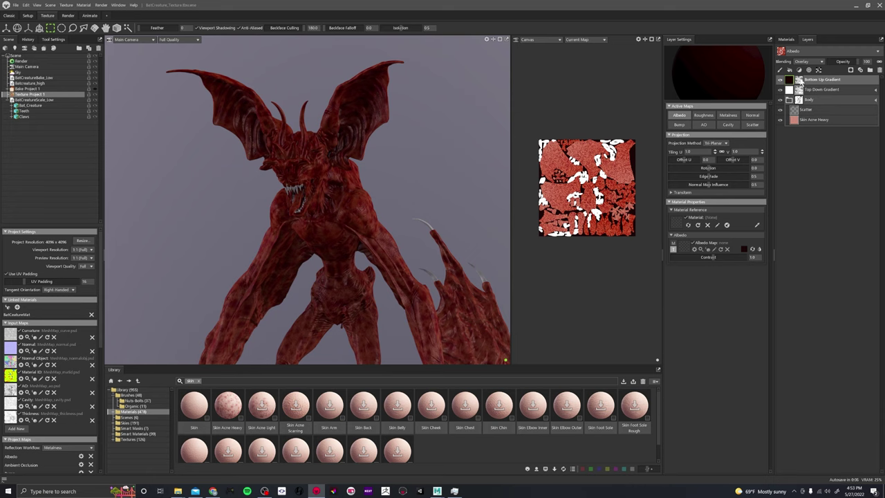
Step: Invert the gradient in the Bottom Up Gradient layer's mask and lower that mask gradient's opacity to 46
left_click(800, 81)
left_click(819, 82)
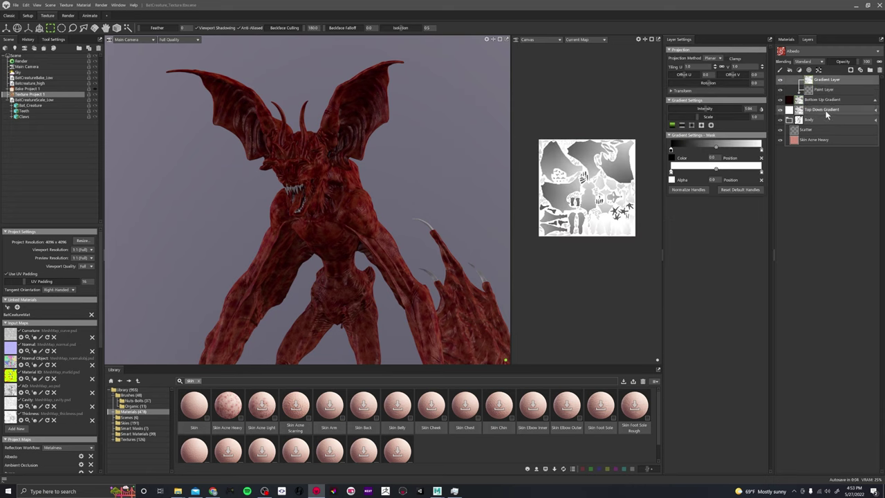
left_click(761, 108)
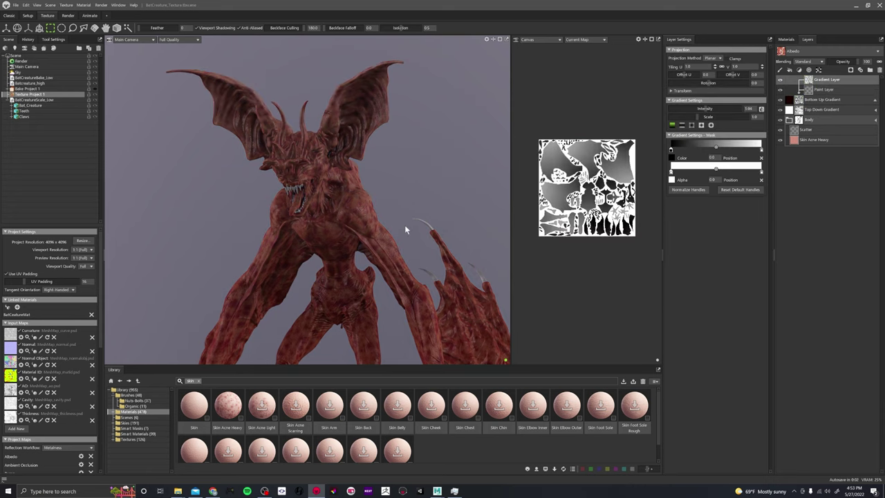
right_click_drag(404, 224, 381, 258, "alt")
middle_click_drag(382, 258, 399, 187, "alt")
left_click_drag(398, 187, 392, 189, "alt")
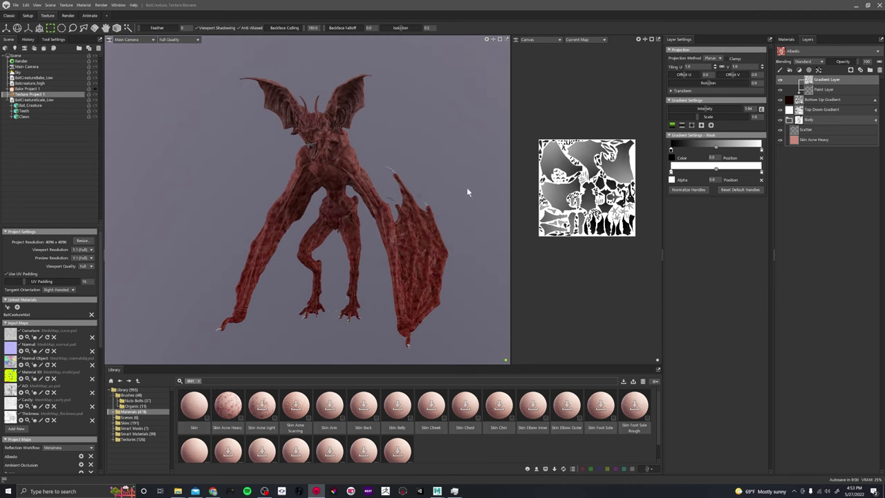
left_click_drag(857, 62, 843, 61)
scroll(364, 159, "up", 2)
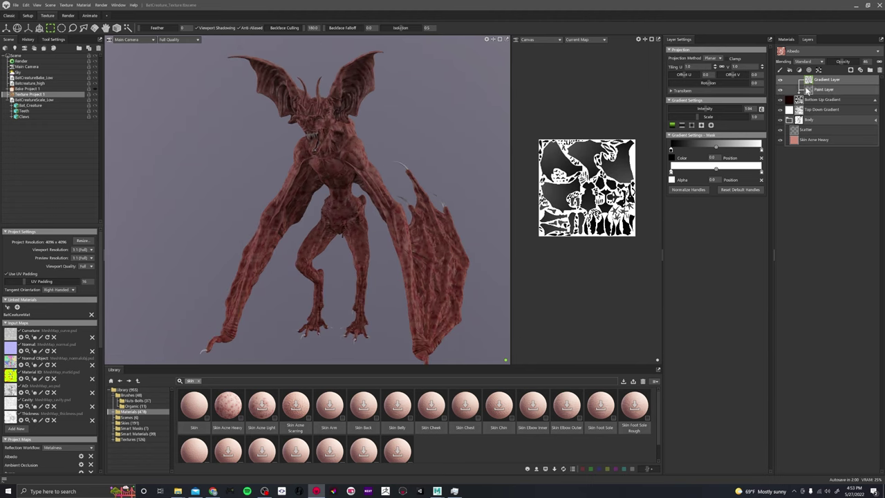
Step: Collapse the Bottom Up Gradient's mask layers and compare the creature with the gradient layers hidden and shown
left_click(874, 100)
left_click(781, 80)
left_click(781, 79)
left_click(781, 91)
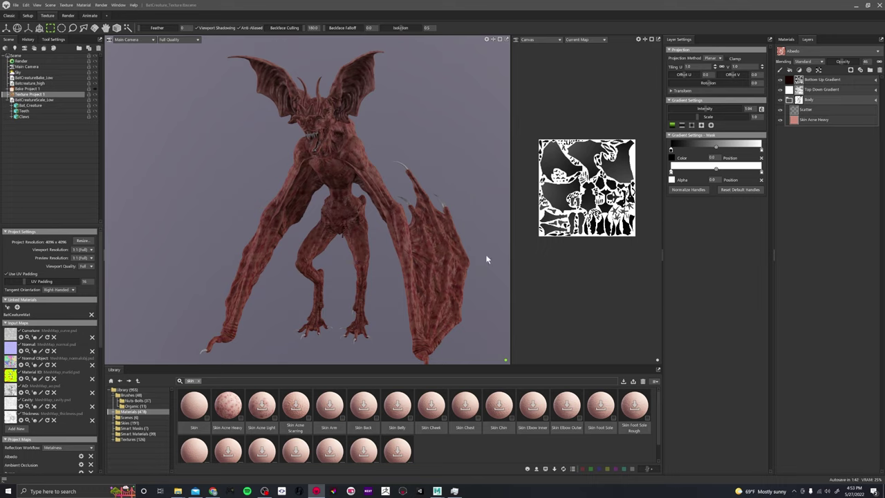
scroll(418, 210, "up", 2)
scroll(418, 209, "down", 3)
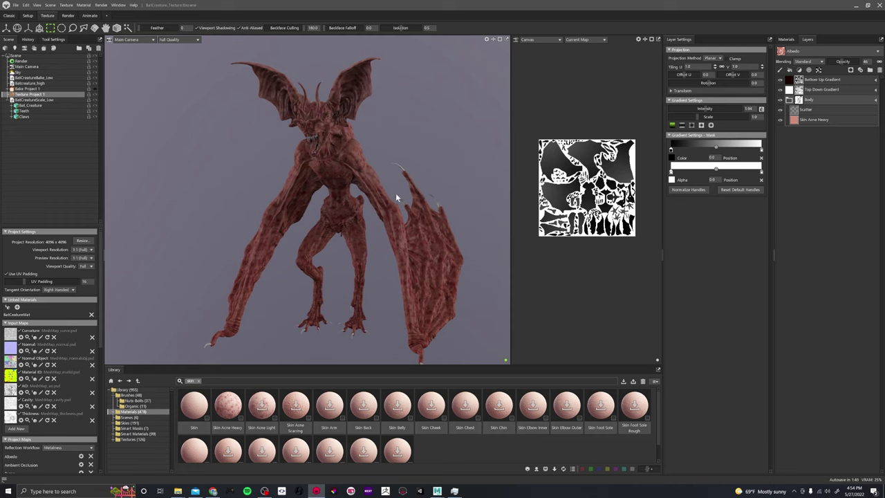
middle_click_drag(395, 195, 396, 202)
left_click_drag(396, 205, 426, 199)
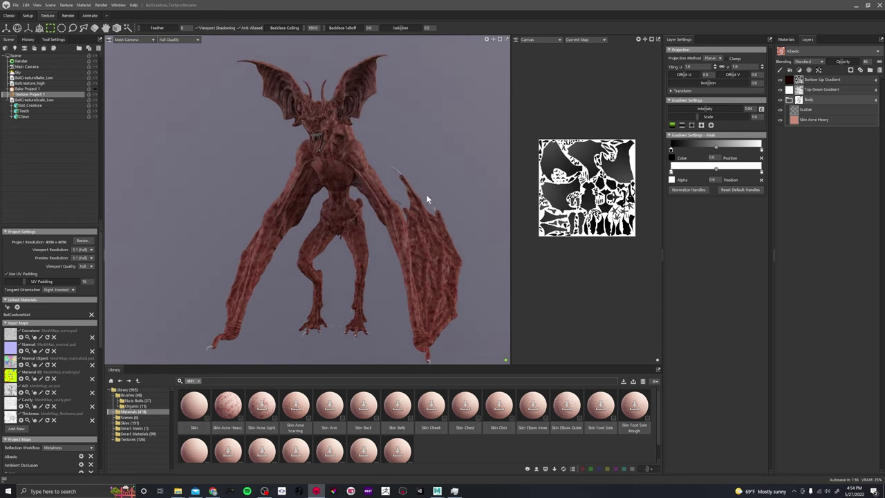
Step: Add an albedo-only fill layer above Scatter in the Body group and name it Foot Gradient
left_click(807, 110)
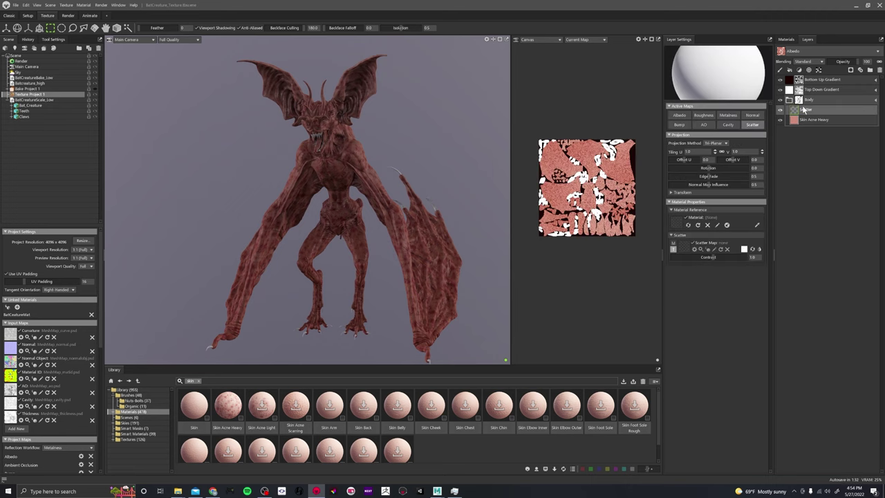
mouse_move(397, 221)
left_mouse_down()
mouse_move(392, 205)
mouse_move(401, 220)
left_mouse_up()
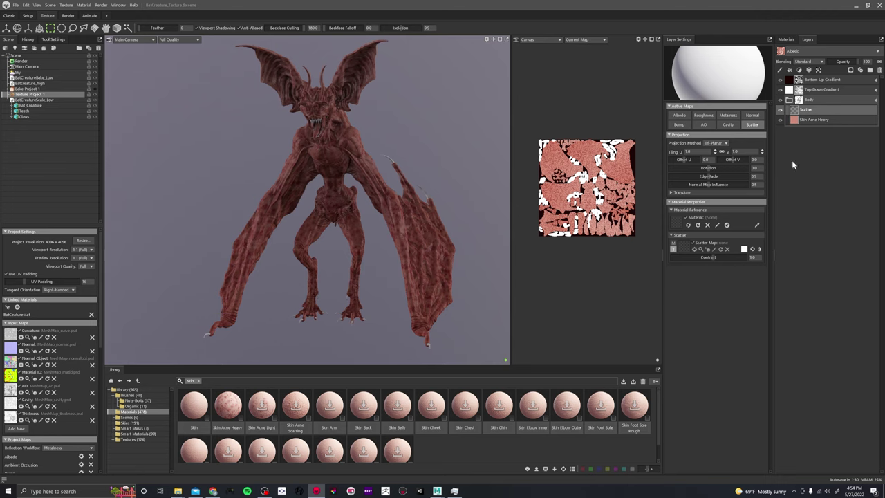
left_click(789, 70)
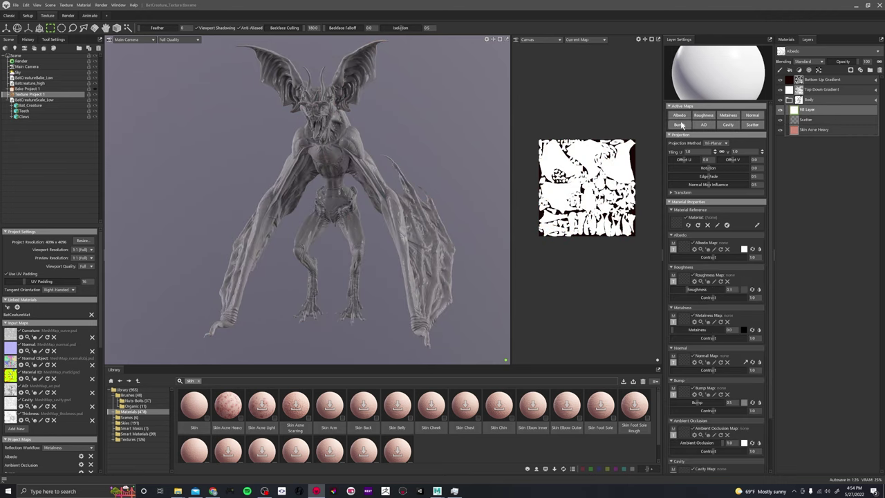
left_click(681, 117, "alt")
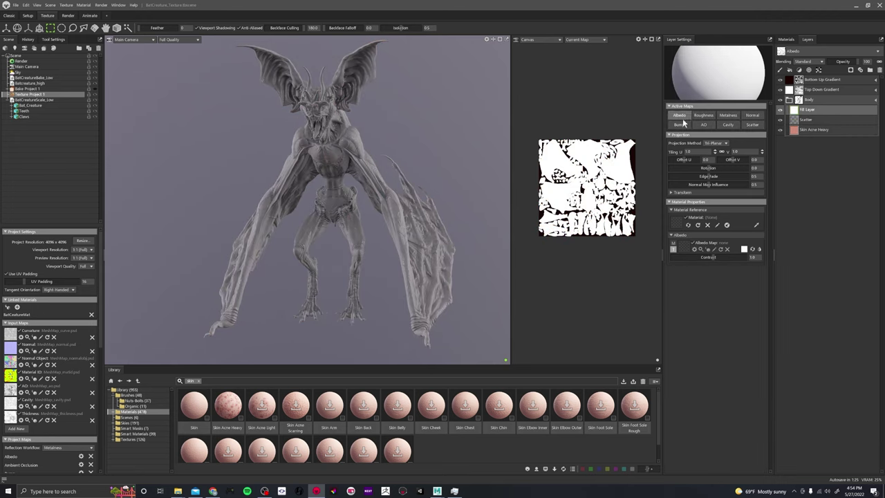
double_click(807, 111)
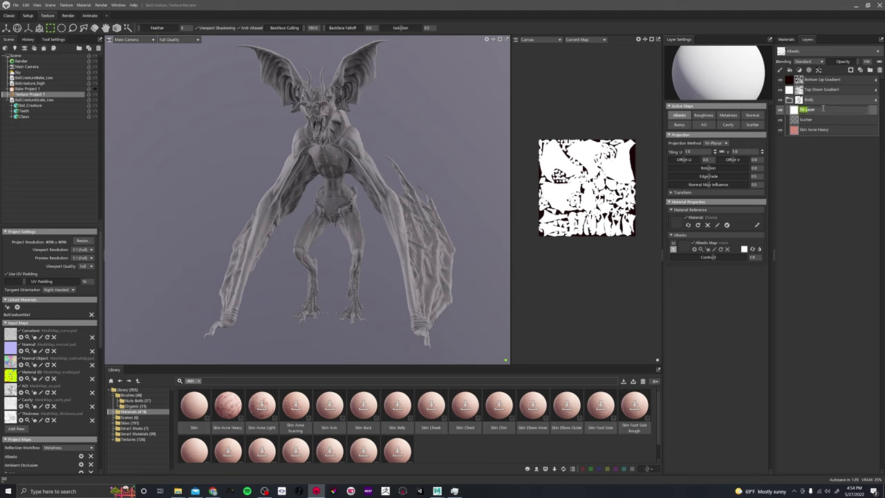
type("Foot Gradient")
key("Return")
Step: Add a black mask to the Foot Gradient layer and place a procedural Gradient layer inside it
right_click(802, 114)
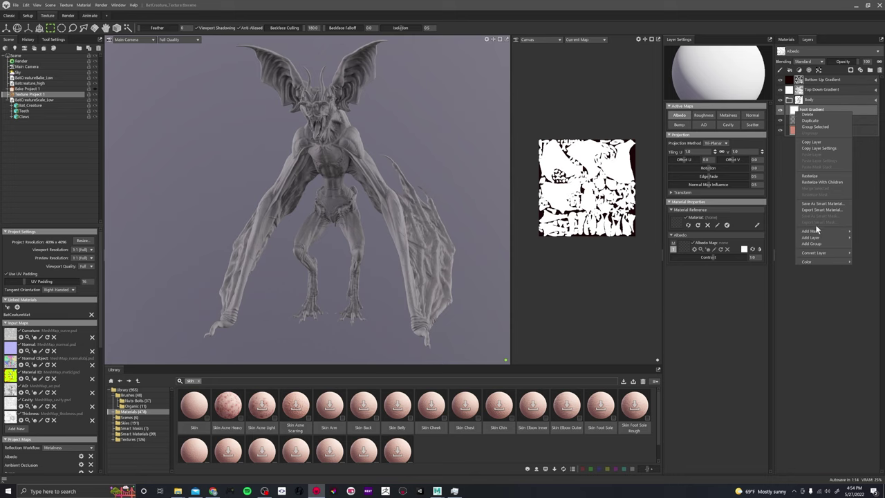
mouse_move(812, 231)
left_click(786, 239)
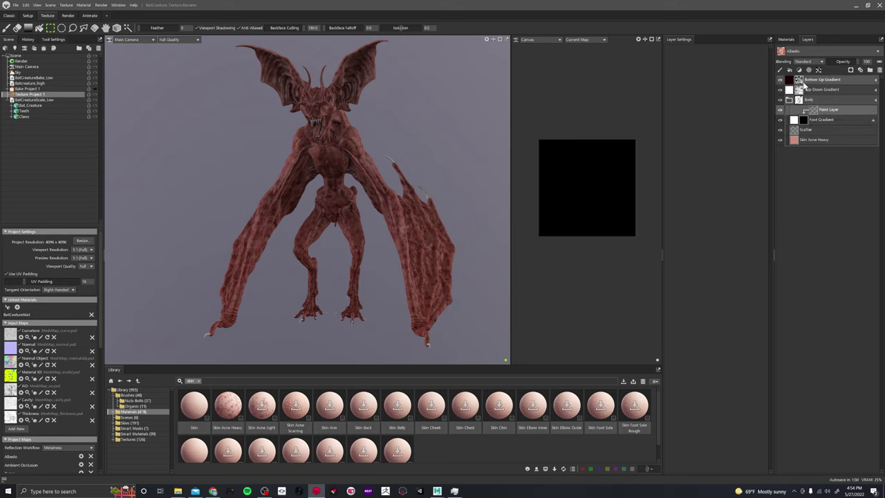
left_click(810, 71)
left_click(819, 70)
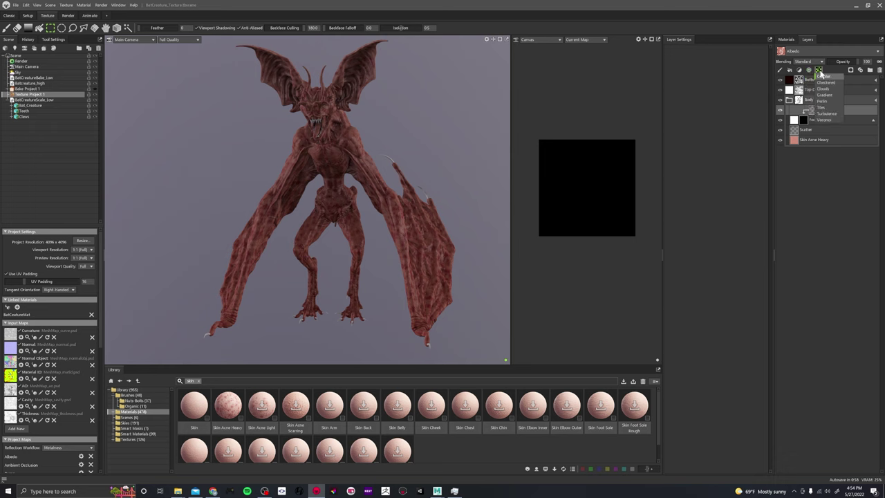
left_click(826, 95)
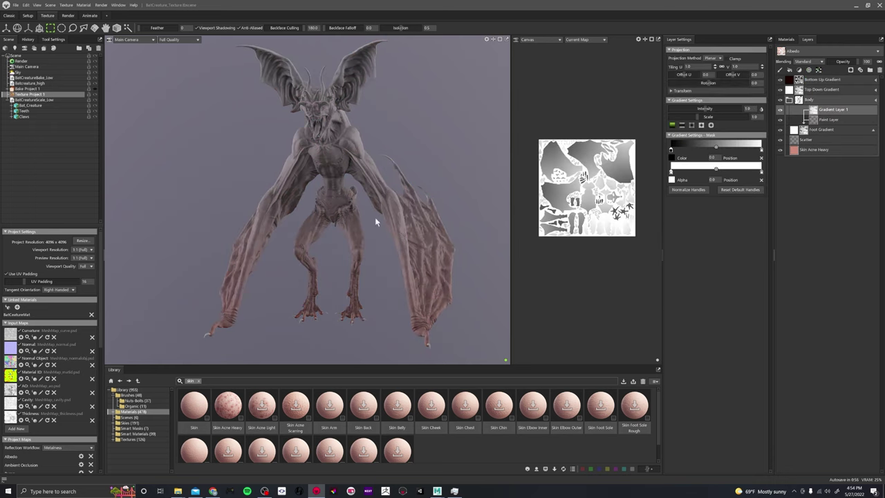
Step: Invert the Foot Gradient's mask gradient and raise its intensity to about 5.2 so the fill concentrates on the lower limbs
left_click(760, 109)
scroll(344, 276, "up", 3)
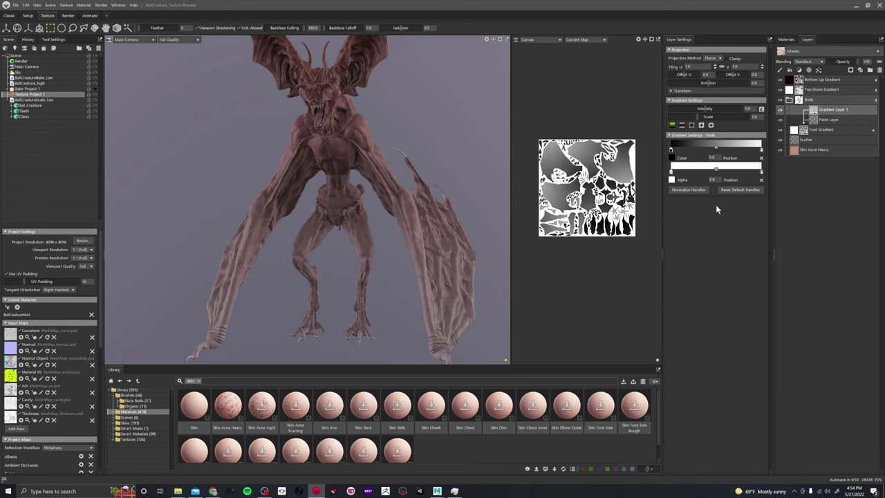
mouse_move(709, 109)
left_mouse_down()
mouse_move(724, 108)
mouse_move(711, 118)
mouse_move(722, 118)
mouse_move(698, 117)
left_mouse_up()
left_click_drag(456, 207, 437, 235, "alt")
middle_click_drag(437, 235, 436, 200, "alt")
left_click_drag(435, 201, 387, 197, "alt")
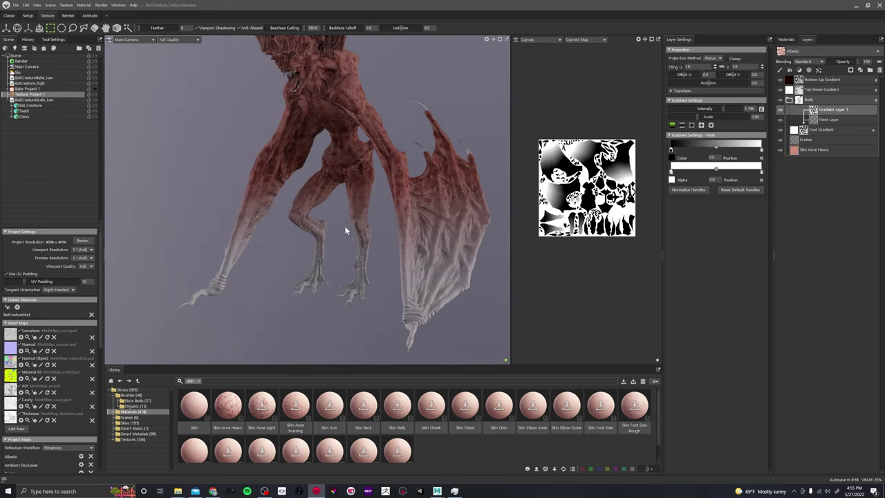
middle_click_drag(346, 231, 354, 230)
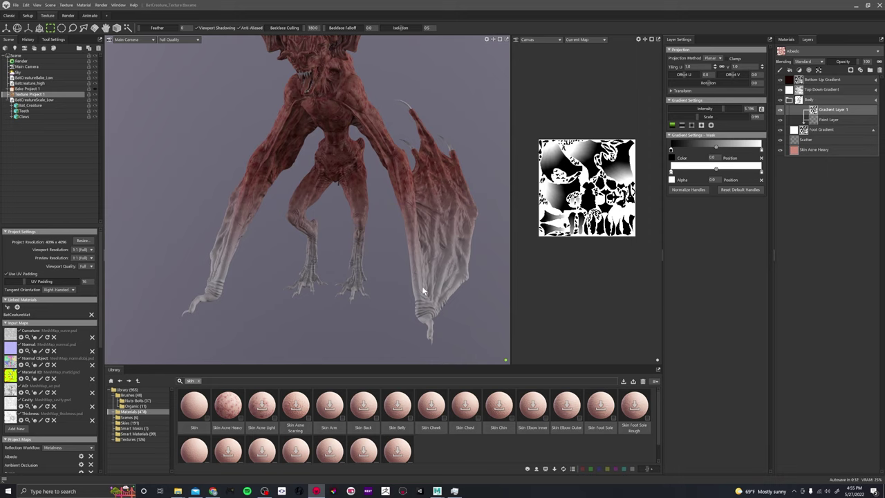
Step: Set the Foot Gradient layer's albedo colour to dark red (R 126, G 58, B 58) and lower its opacity to about 77
key("Delete")
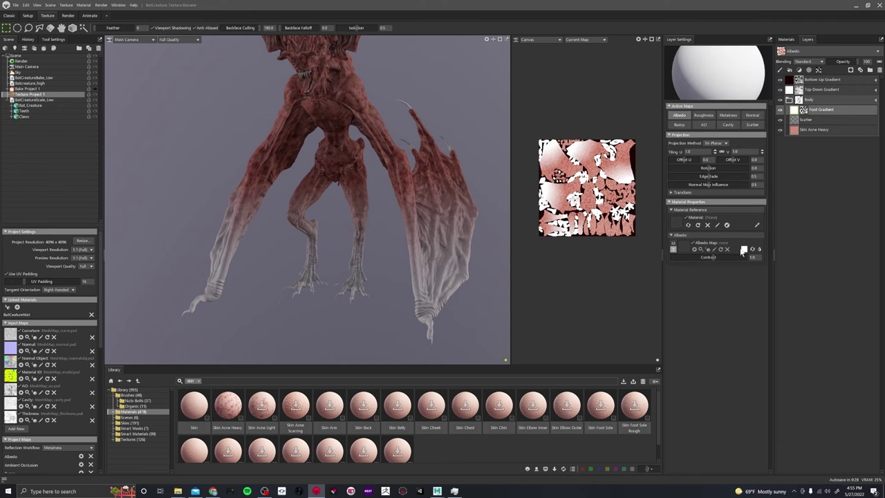
left_click(743, 250)
left_click_drag(417, 257, 407, 239)
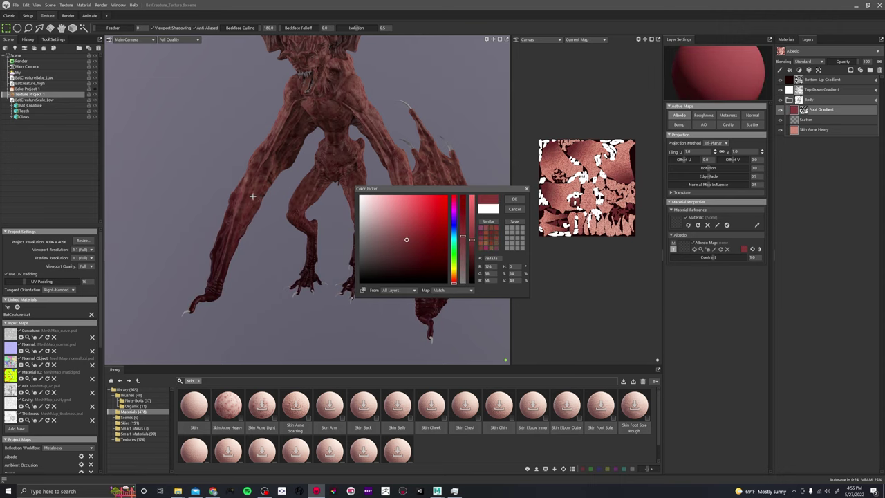
left_click_drag(306, 236, 484, 220, "alt")
left_click(515, 199)
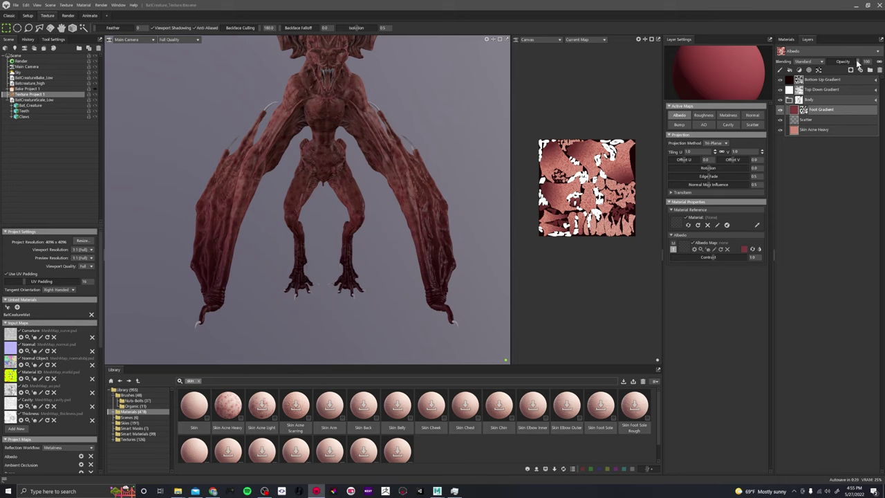
left_click_drag(856, 63, 850, 61)
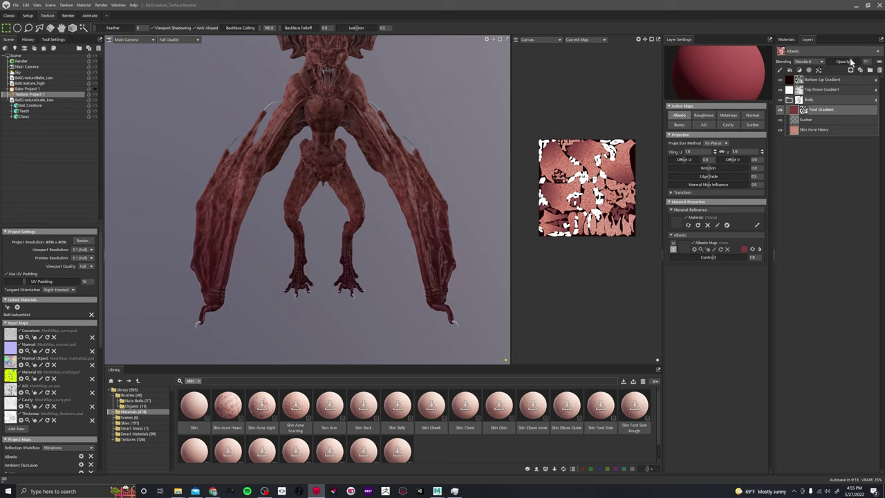
left_click_drag(477, 178, 424, 190, "alt")
middle_click_drag(454, 193, 442, 216, "alt")
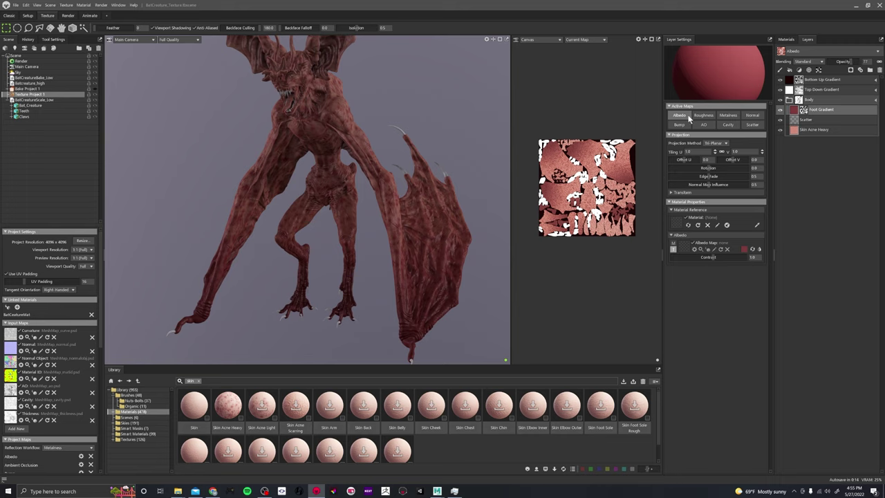
Step: Enable metalness at 1.0 on the Foot Gradient layer and lower the layer's opacity to 67
left_click(732, 119)
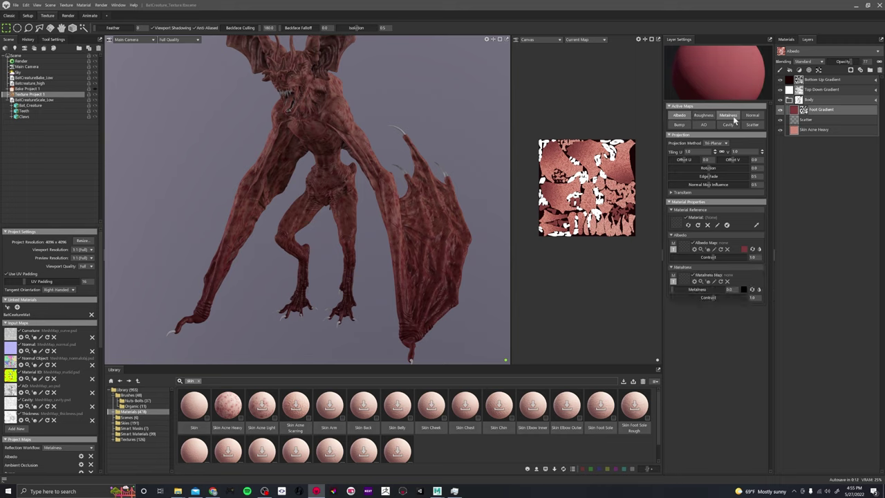
left_click_drag(671, 290, 734, 291)
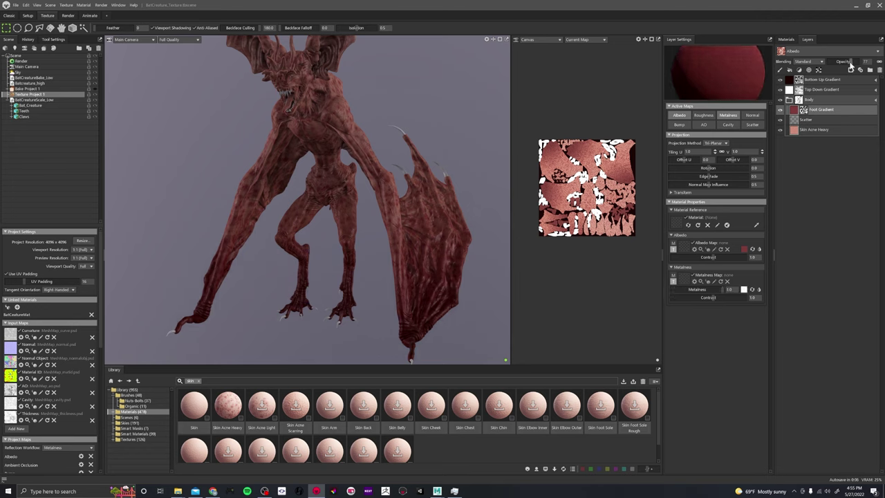
mouse_move(851, 63)
left_mouse_down()
mouse_move(823, 62)
mouse_move(856, 65)
mouse_move(847, 63)
left_mouse_up()
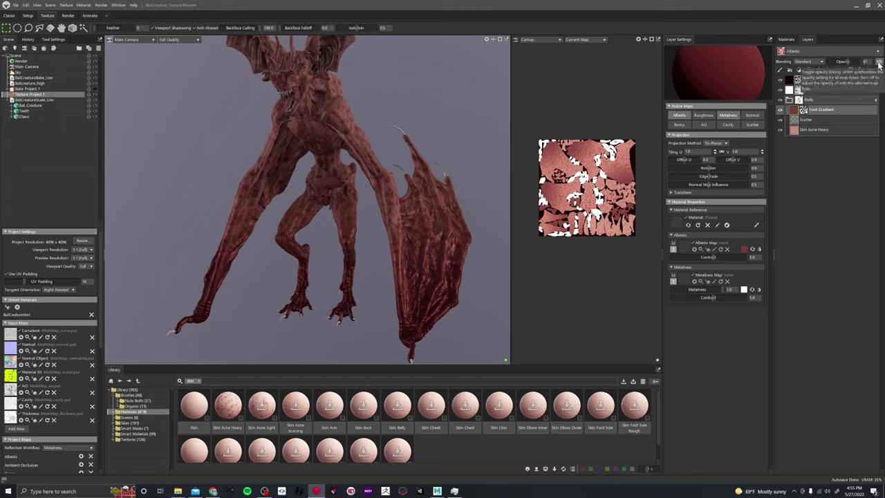
Step: Check the list of project maps, keeping Albedo, and turn metalness off for the Foot Gradient layer
left_click(829, 53)
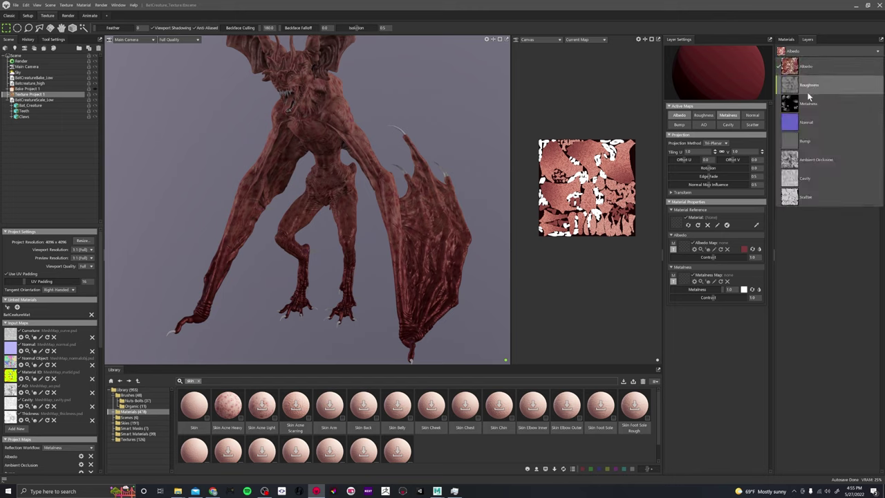
left_click(869, 54)
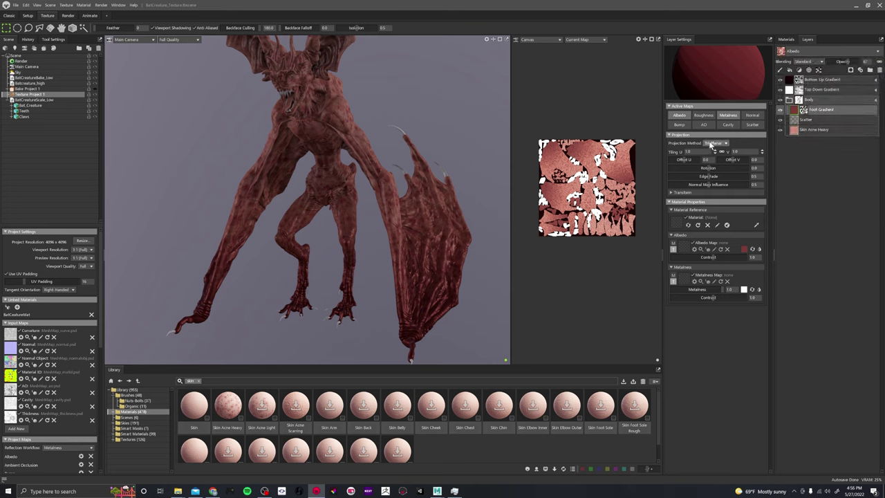
left_click(728, 116)
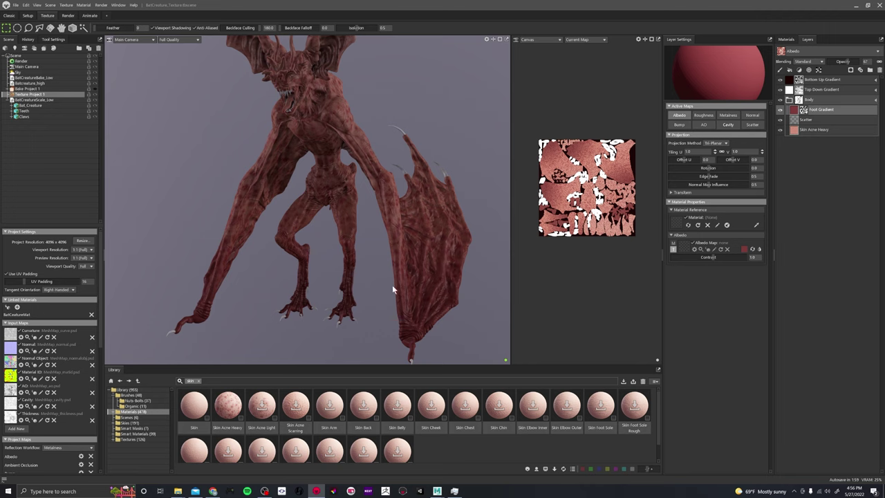
middle_click_drag(392, 289, 401, 256, "alt")
left_click_drag(401, 256, 436, 293, "alt")
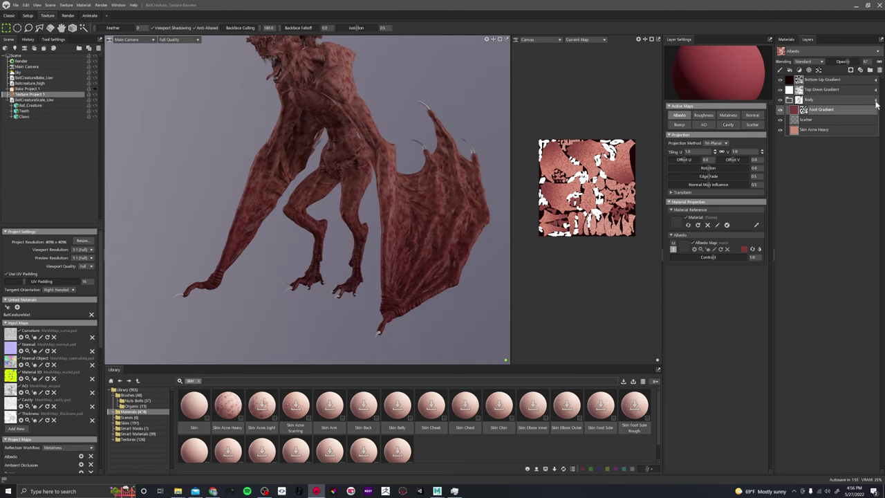
Step: Duplicate the Foot Gradient layer inside the Body group
mouse_move(446, 231)
left_mouse_down("alt")
mouse_move(453, 249)
mouse_move(459, 241)
mouse_move(433, 237)
left_mouse_up("alt")
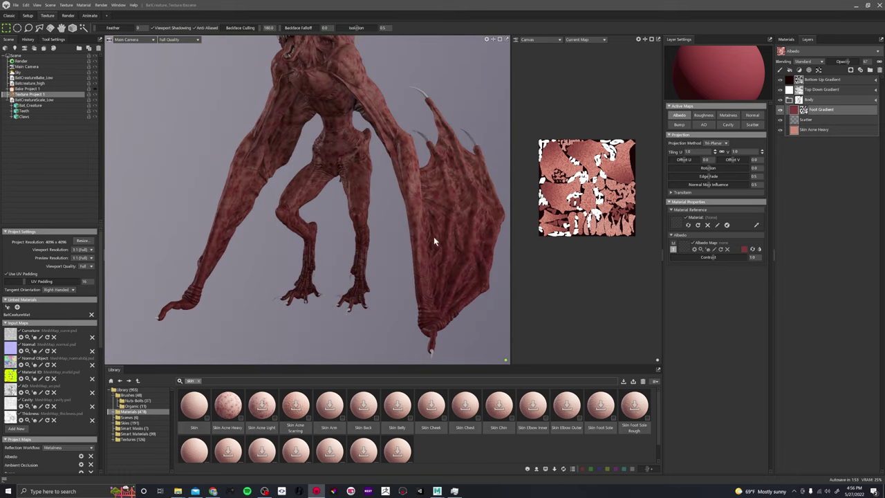
middle_click_drag(419, 234, 405, 271, "alt")
left_click_drag(405, 271, 413, 264, "alt")
right_click_drag(413, 264, 412, 233, "alt")
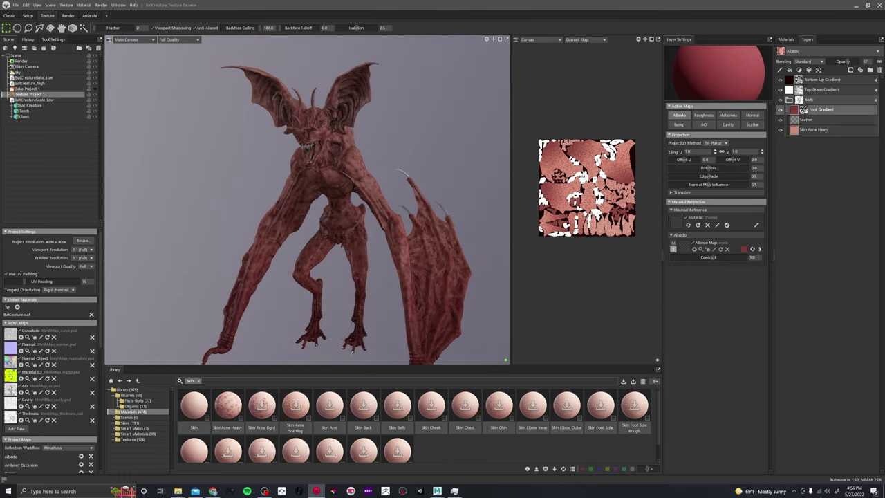
left_click(821, 112)
key("ctrl+d")
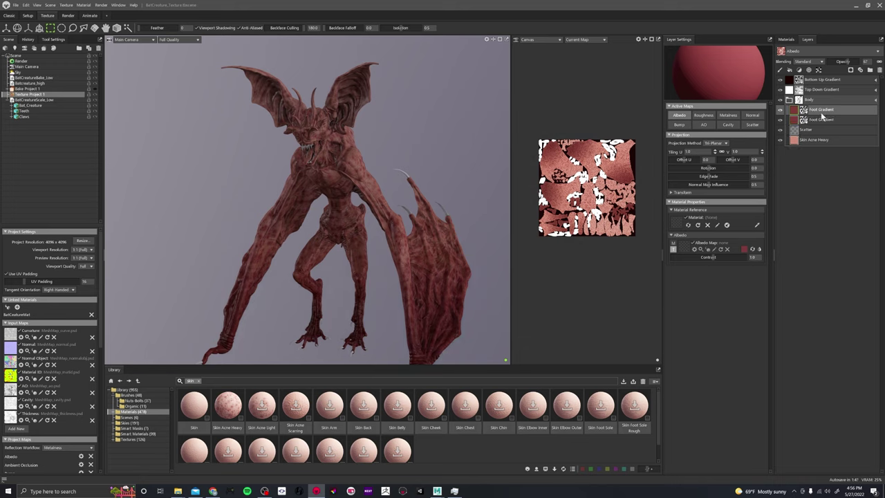
Step: Set the upper Foot Gradient copy's albedo colour to pink (H 342, S 62, V 75)
left_click(743, 249)
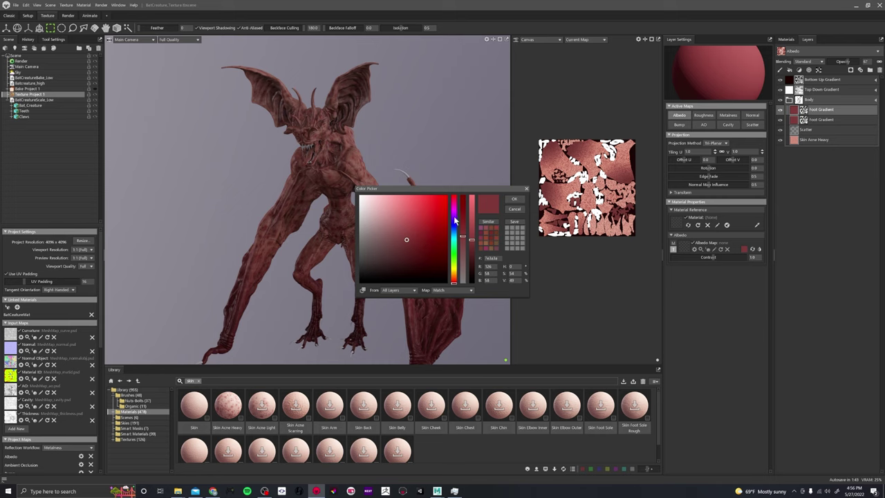
mouse_move(455, 216)
left_mouse_down()
mouse_move(454, 204)
mouse_move(408, 223)
mouse_move(400, 217)
left_mouse_up()
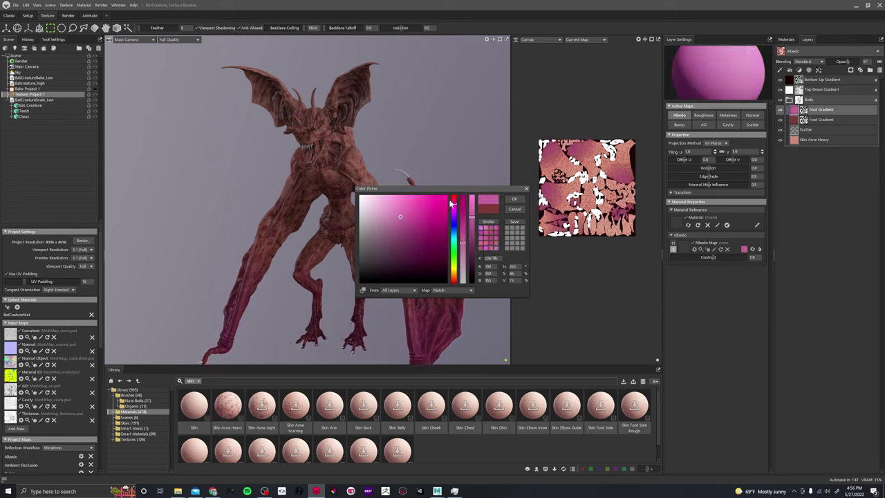
left_click(414, 219)
left_click(513, 199)
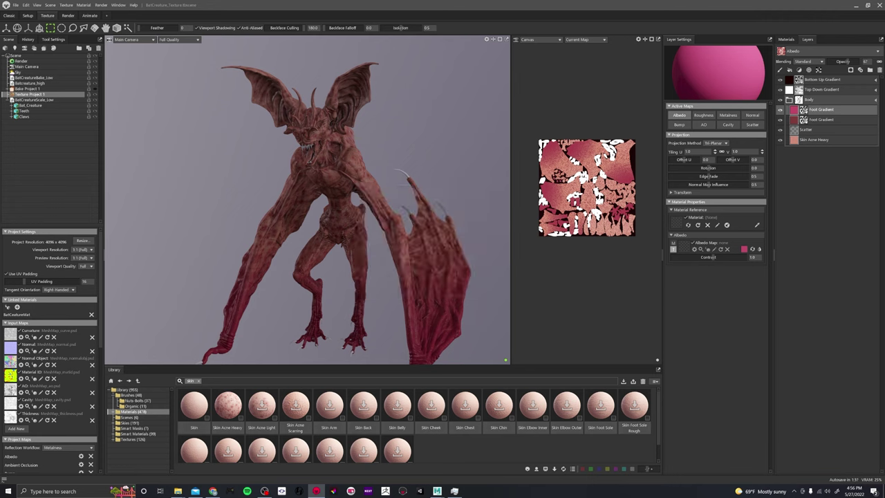
Step: Invert the pink Foot Gradient's mask gradient, lower its intensity to about 4.8 and set its scale to 1
left_click(803, 113)
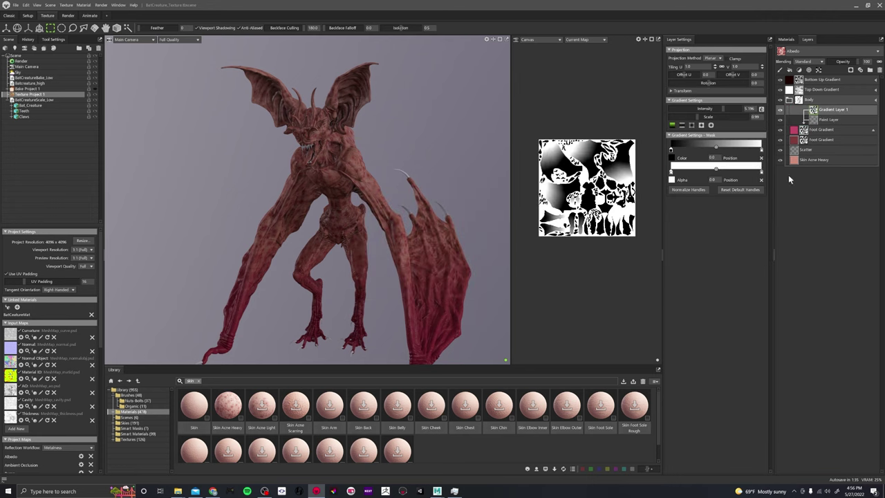
left_click(761, 110)
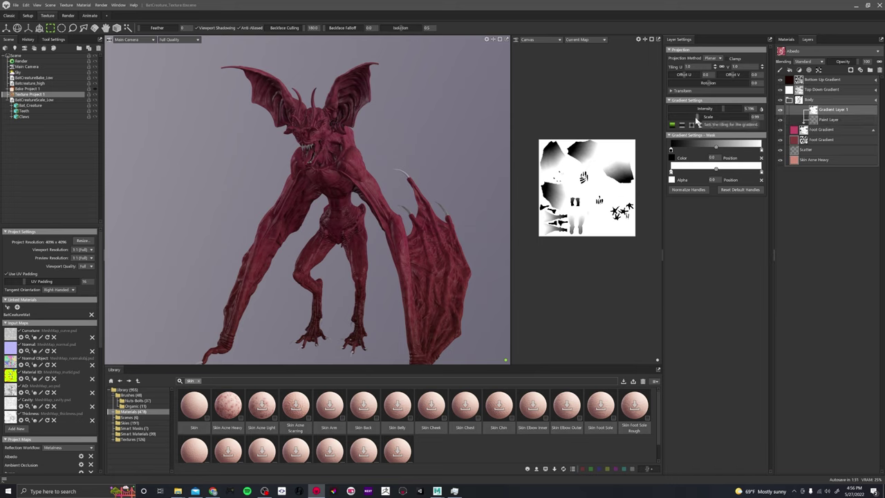
mouse_move(723, 109)
left_mouse_down()
mouse_move(707, 108)
mouse_move(724, 108)
left_mouse_up()
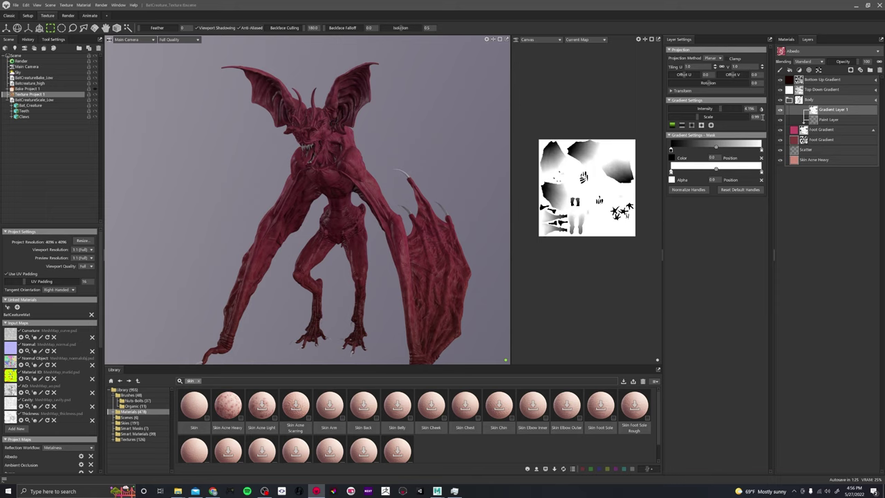
type("1")
key("Return")
Step: Shift the pink Foot Gradient's mask gradient to a Y position of about 67 so the colour covers the upper body
left_click(680, 91)
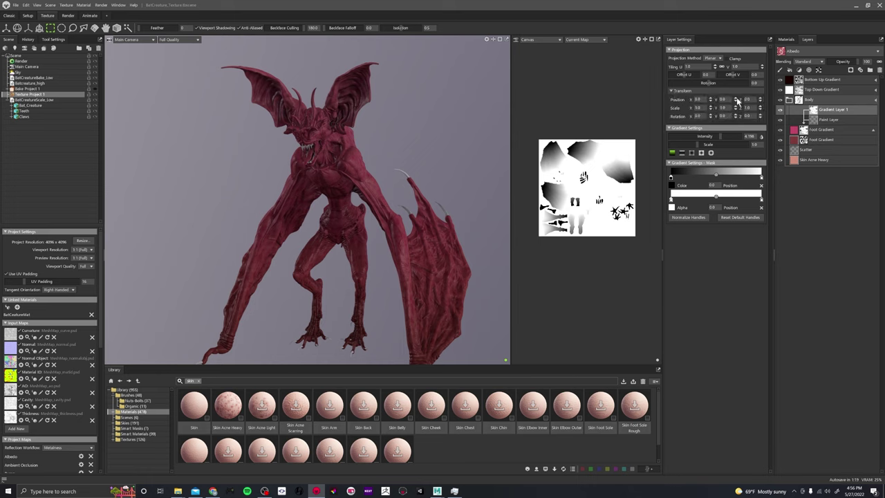
left_click_drag(737, 101, 737, 73)
scroll(356, 126, "up", 3)
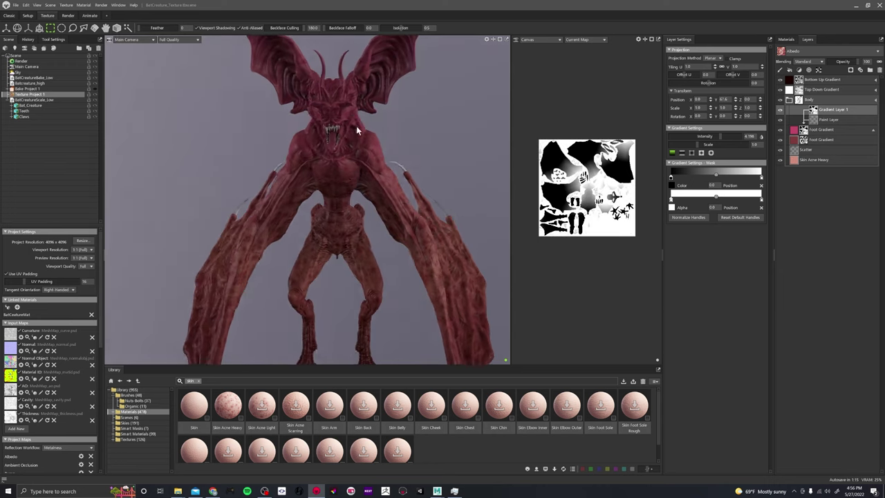
Step: Try the Overlay and Linear Burn blend modes on the pink layer's mask gradient and return it to Standard
left_click(810, 62)
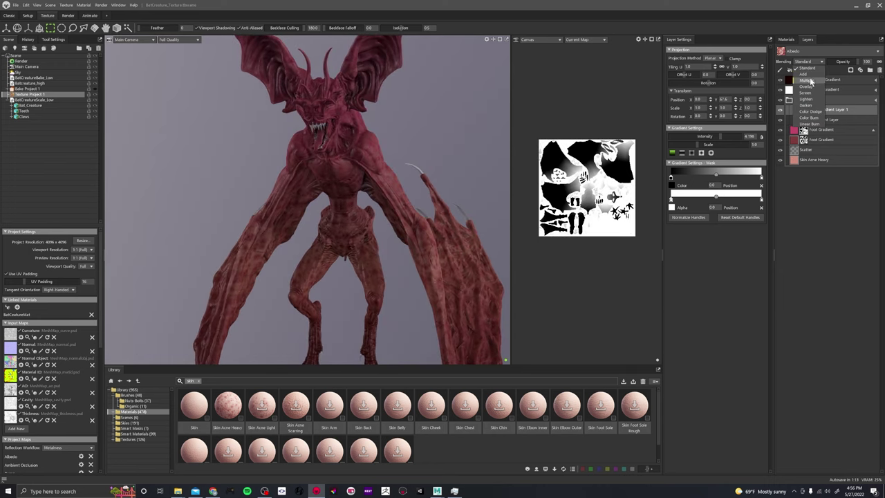
left_click(806, 87)
scroll(368, 108, "down", 2)
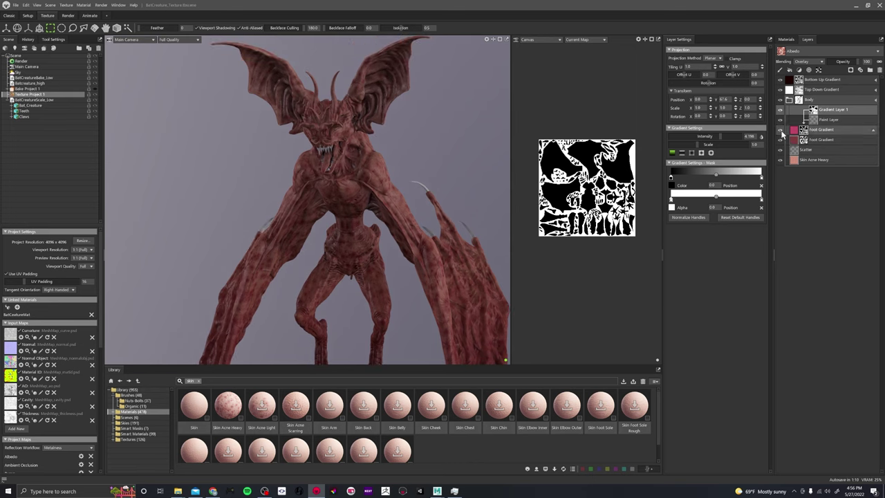
left_click(780, 130)
left_click(807, 61)
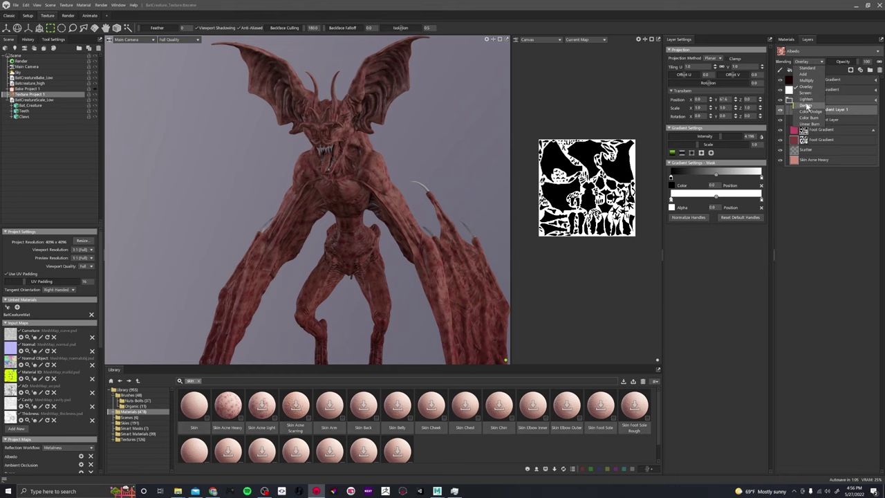
left_click(810, 124)
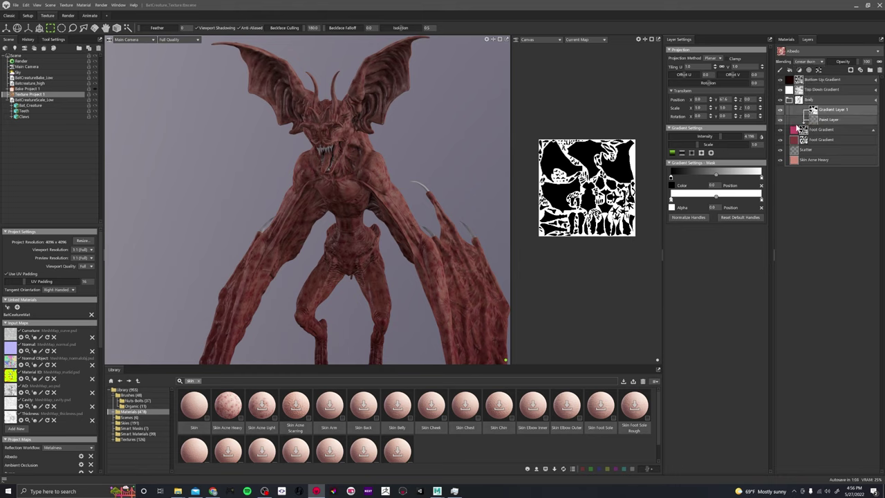
left_click(809, 63)
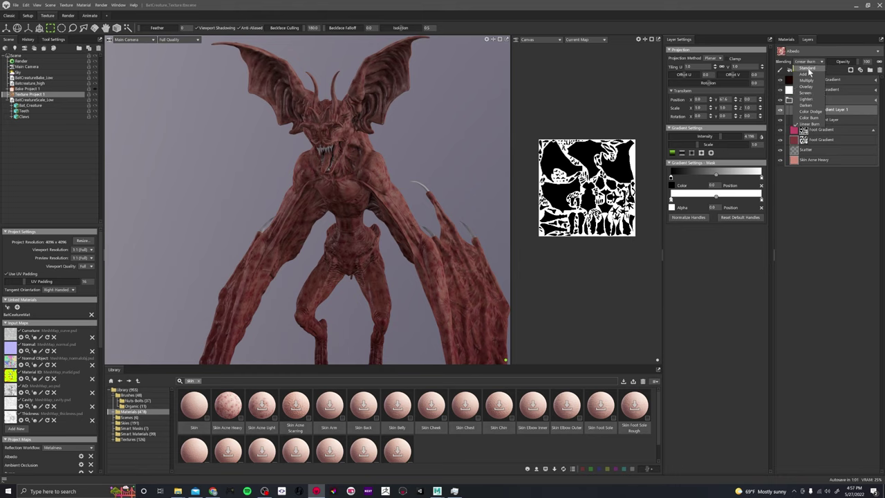
left_click(809, 71)
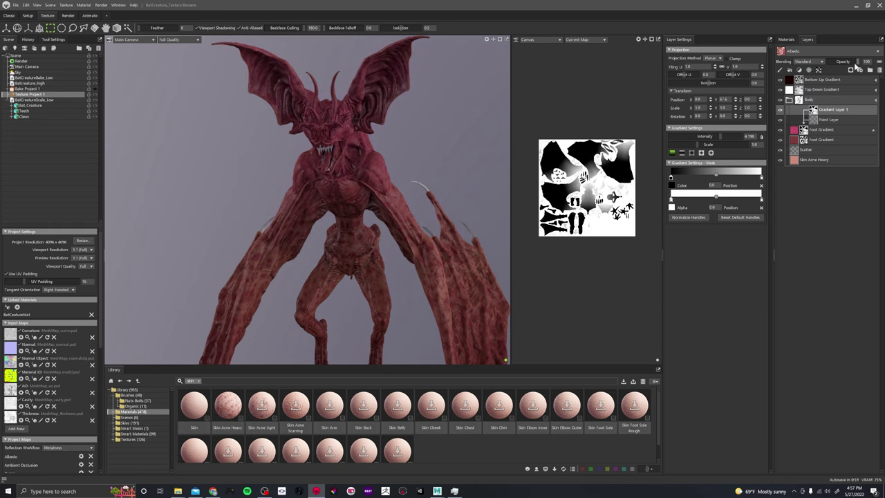
Step: Lower the mask gradient layer's opacity to 67 and check the effect on the head and wings
mouse_move(859, 62)
left_mouse_down()
mouse_move(833, 63)
mouse_move(848, 63)
left_mouse_up()
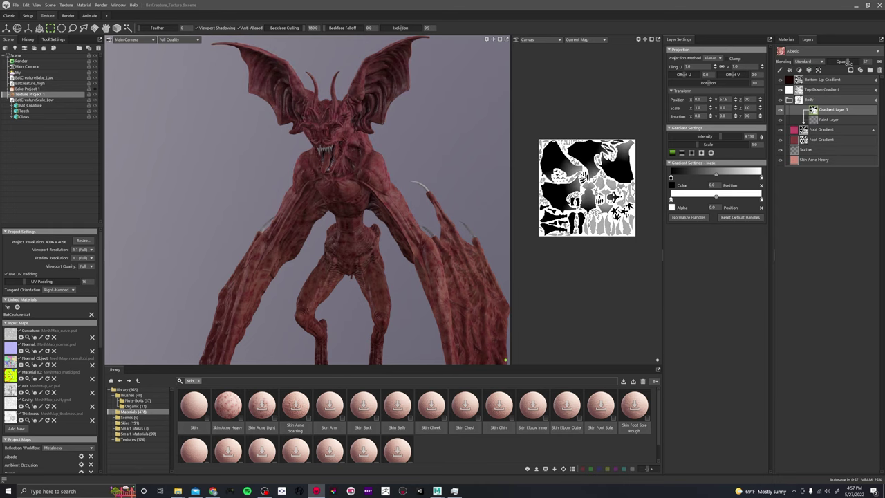
left_click_drag(377, 131, 338, 136, "alt")
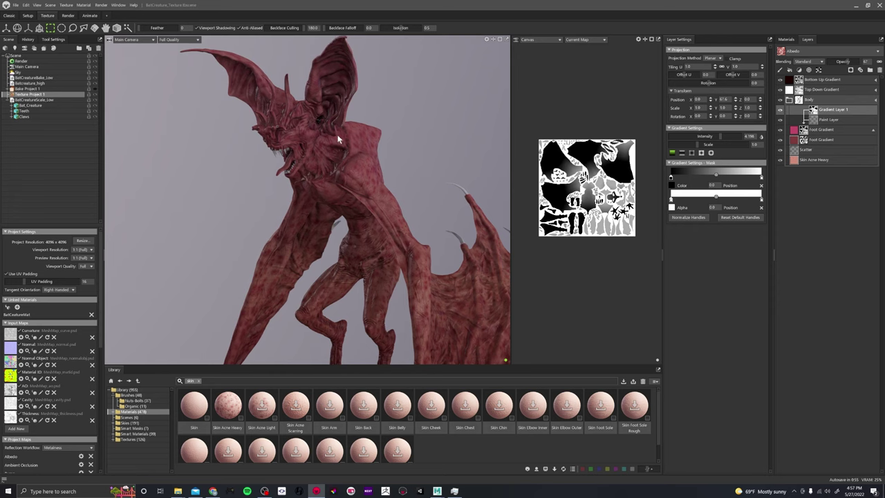
scroll(339, 137, "down", 3)
left_click_drag(400, 168, 427, 136)
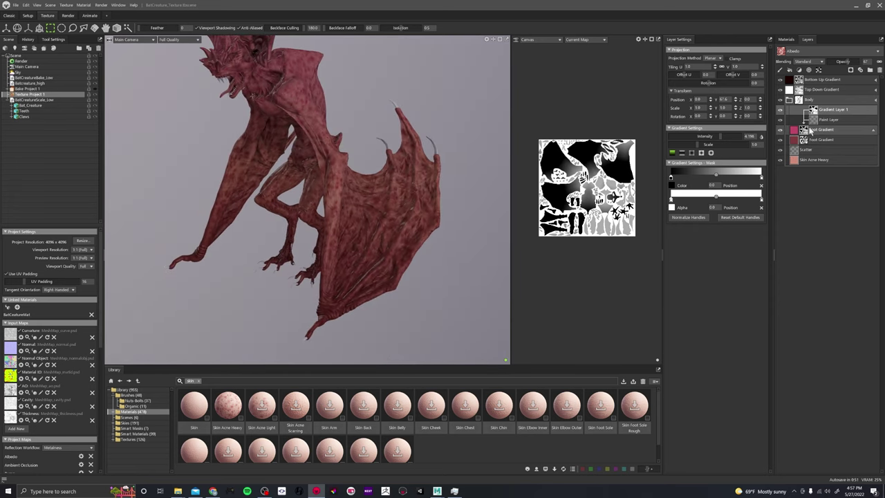
Step: Duplicate the pink Foot Gradient layer and rename the copy Wing Gradient
key("Delete")
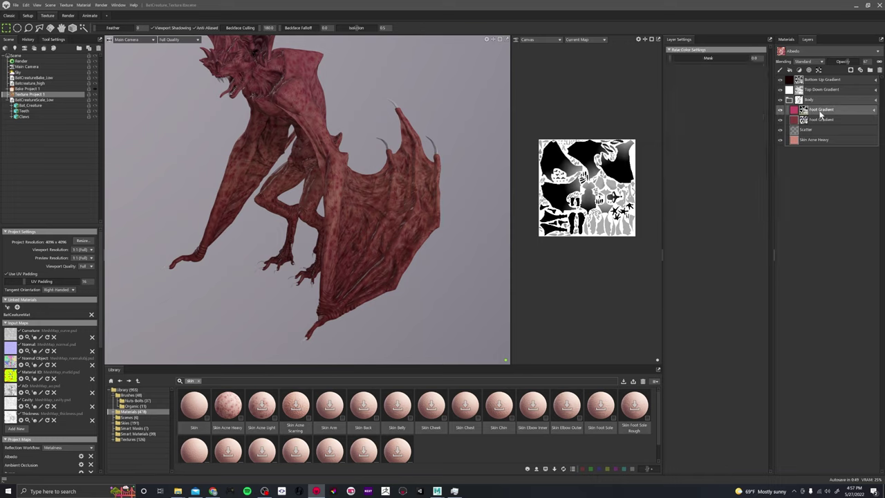
key("ctrl+d")
double_click(814, 112)
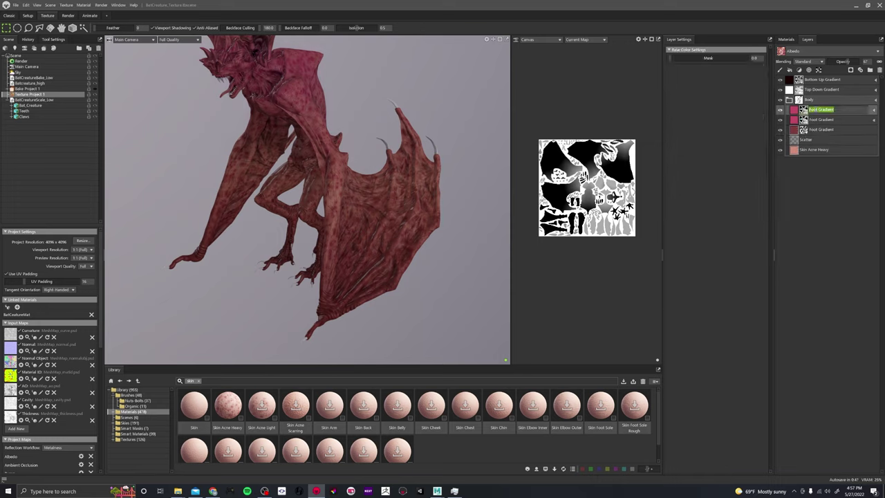
type("We")
type("ng Gradient")
key("Return")
Step: Set the Wing Gradient layer's albedo colour to muted orange (H 27, S 51, V 72)
left_click(794, 112)
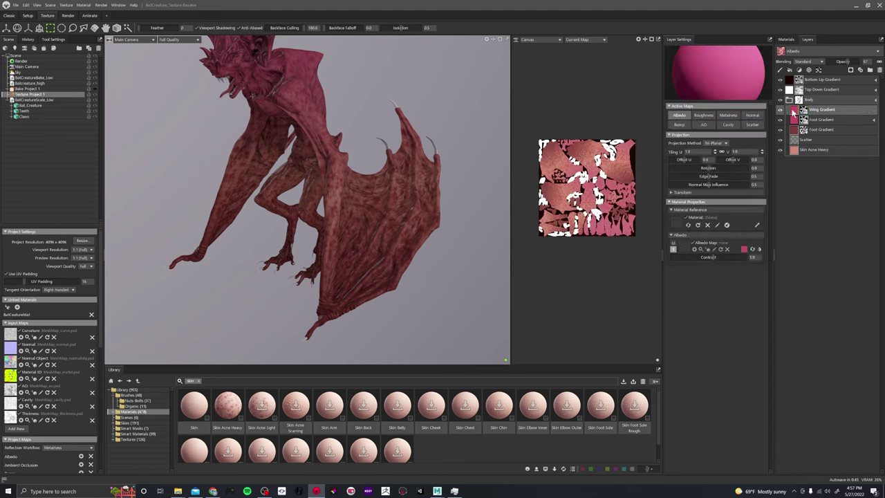
left_click(744, 249)
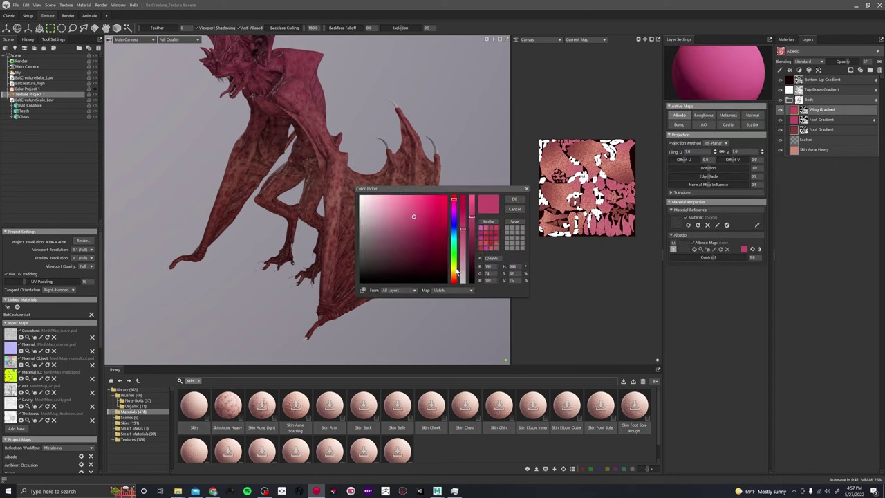
left_click_drag(456, 272, 454, 281)
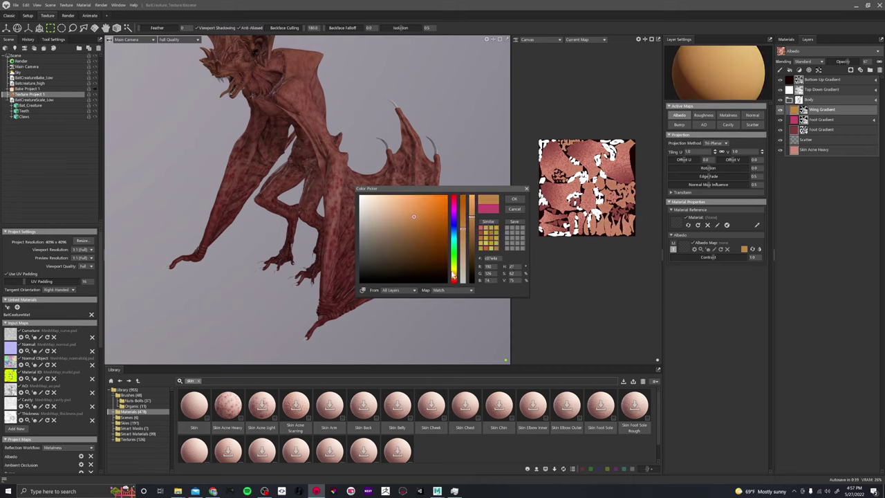
left_click(409, 219)
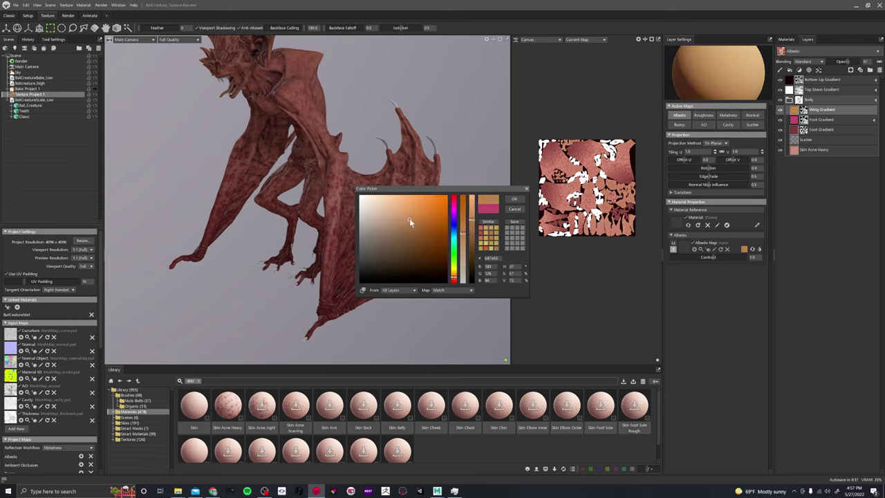
left_click(514, 198)
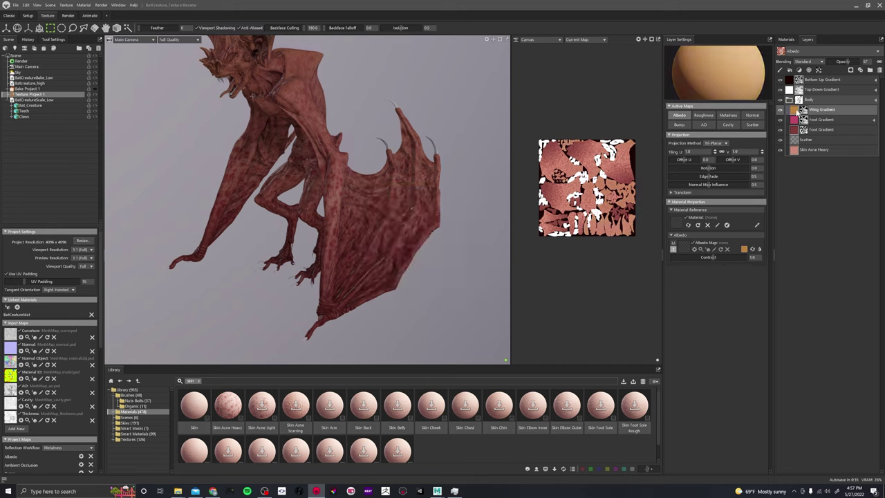
Step: Set the Y position of the Wing Gradient's mask gradient to 1
left_click(803, 111)
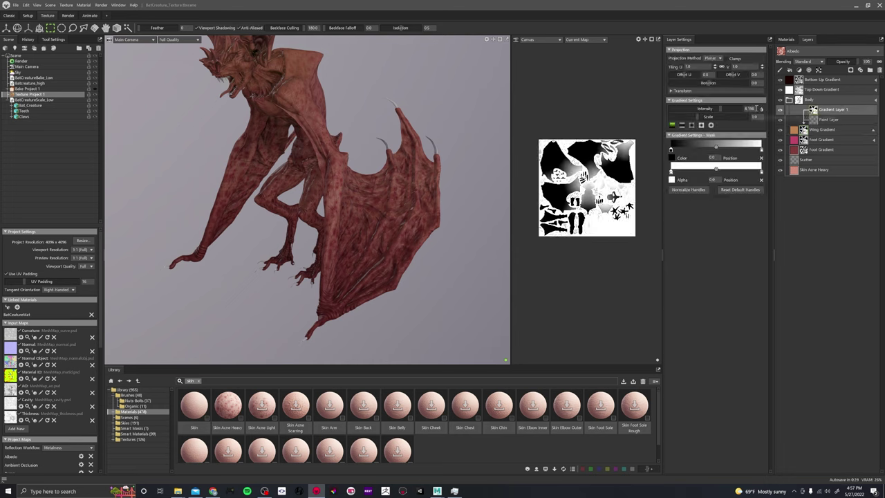
left_click(672, 90)
left_click(725, 99)
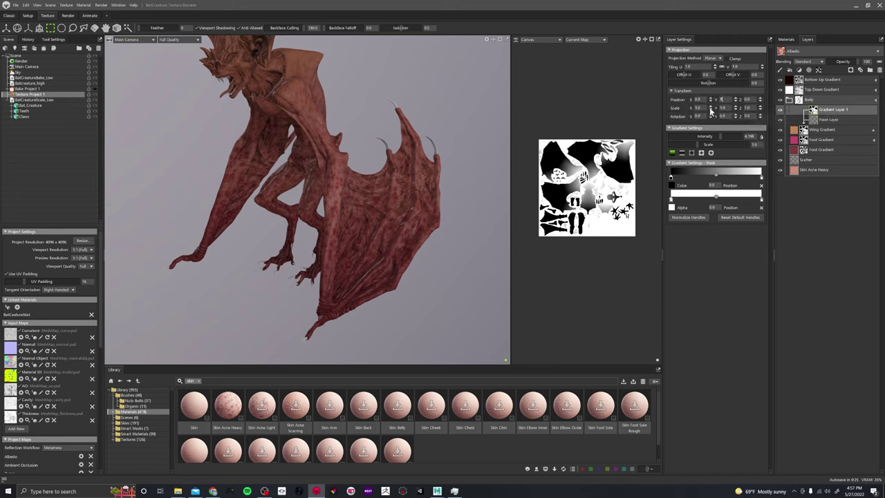
type("1")
key("Return")
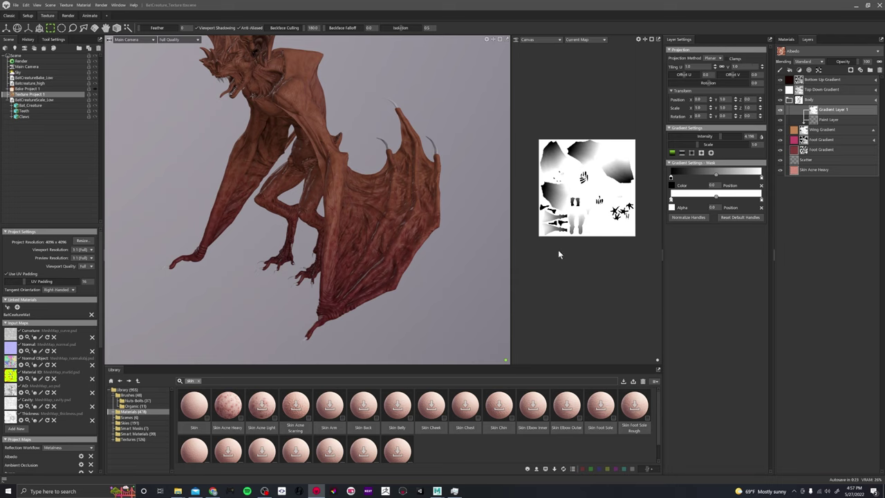
Step: Switch the Wing Gradient's mask to the square gradient type and shift it along X and to about -106 in Y
left_click(691, 154)
left_click_drag(339, 305, 470, 145)
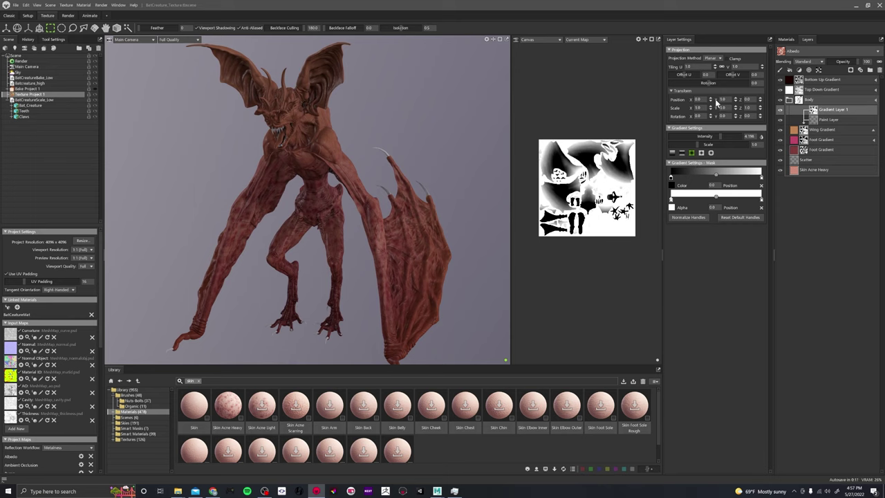
left_click_drag(735, 101, 735, 138)
left_click_drag(682, 74, 686, 68)
left_click_drag(711, 100, 712, 70)
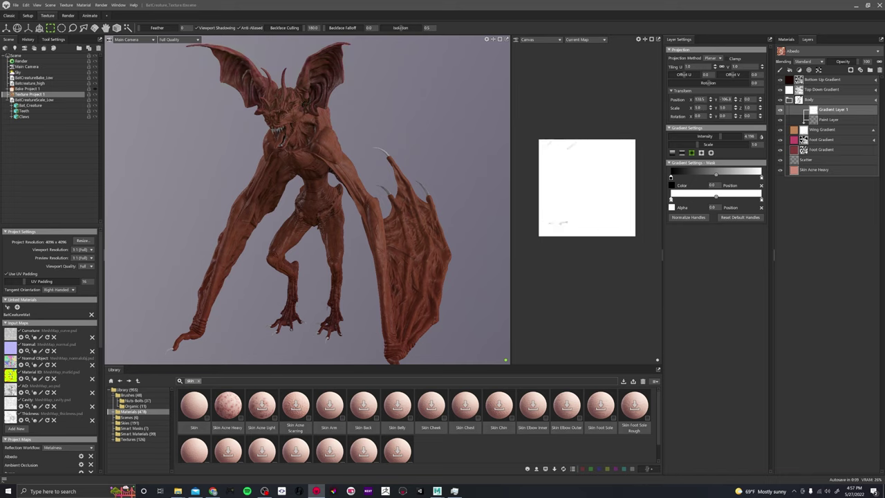
Step: Reset the Wing Gradient mask's X position to 0 and lower its gradient scale to about 0.742
left_click(705, 91)
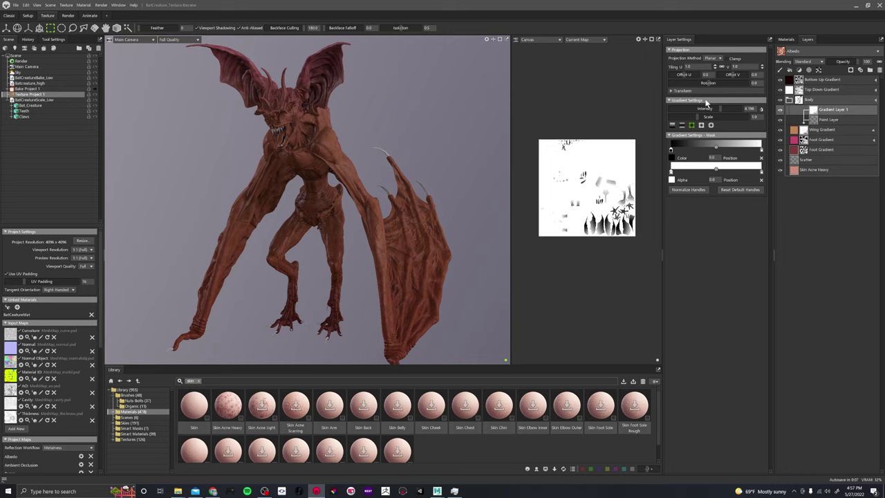
left_click(670, 91)
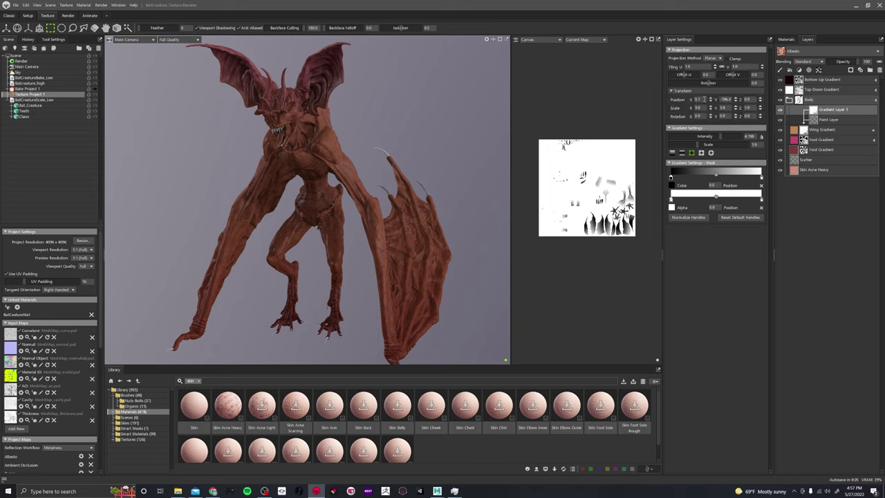
left_click(699, 99)
left_click_drag(705, 146, 696, 144)
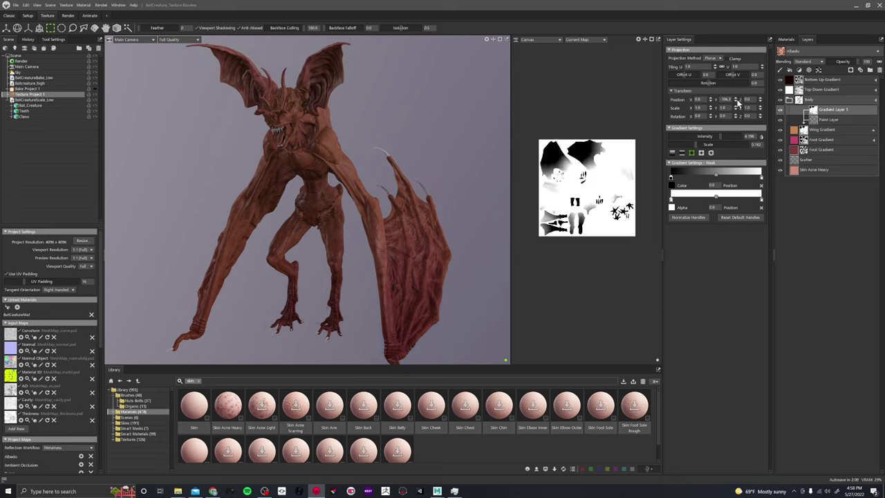
Step: Try shifting the Wing Gradient mask's position to about X -92.76, Y -196.4, Z 27.08, with lower intensity and a larger gradient scale
mouse_move(736, 101)
left_mouse_down()
mouse_move(736, 88)
mouse_move(736, 109)
left_mouse_up()
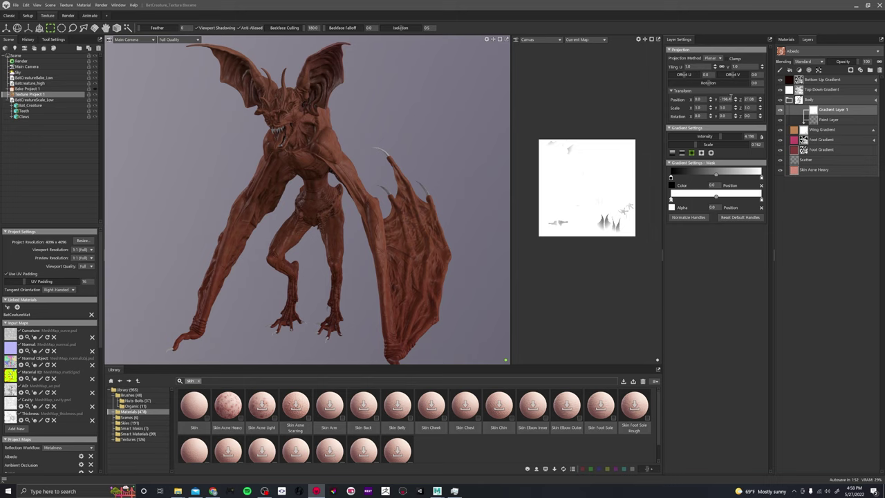
left_click_drag(712, 101, 705, 136)
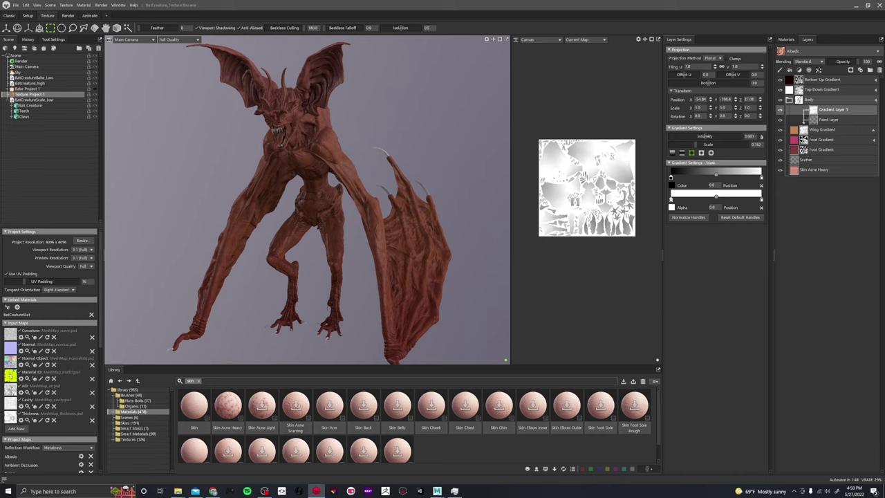
left_click_drag(711, 102, 712, 111)
left_click_drag(242, 268, 408, 287, "alt")
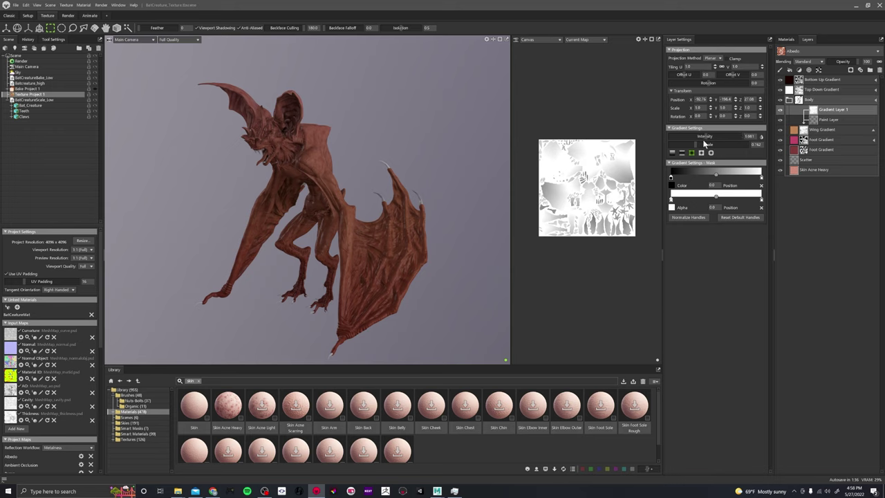
mouse_move(705, 143)
left_mouse_down()
mouse_move(691, 145)
mouse_move(717, 152)
left_mouse_up()
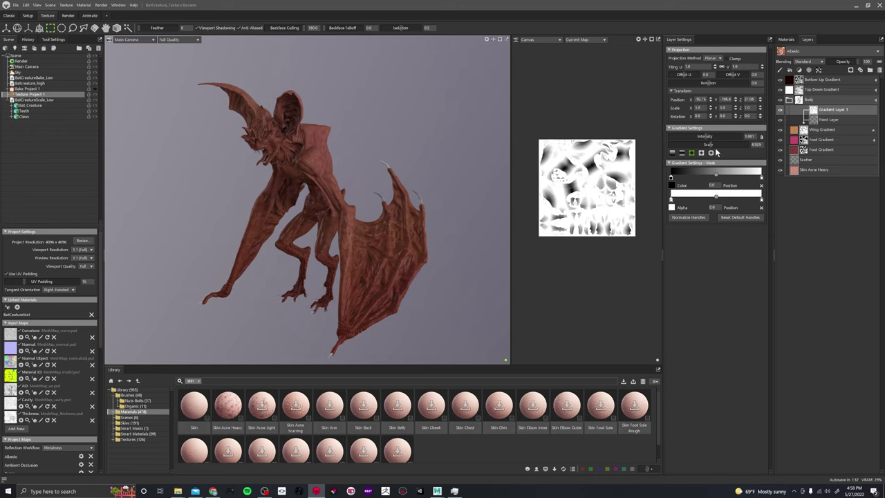
Step: Set both the scale and the intensity of the Wing Gradient's mask gradient to 1
double_click(760, 144)
type("1")
key("Return")
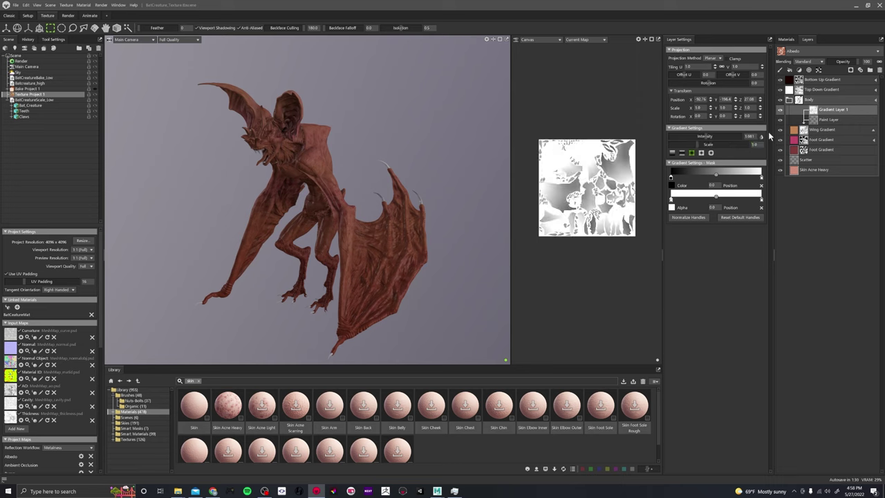
double_click(751, 136)
type("1")
key("Return")
scroll(336, 204, "up", 2)
left_click_drag(336, 204, 407, 177, "alt")
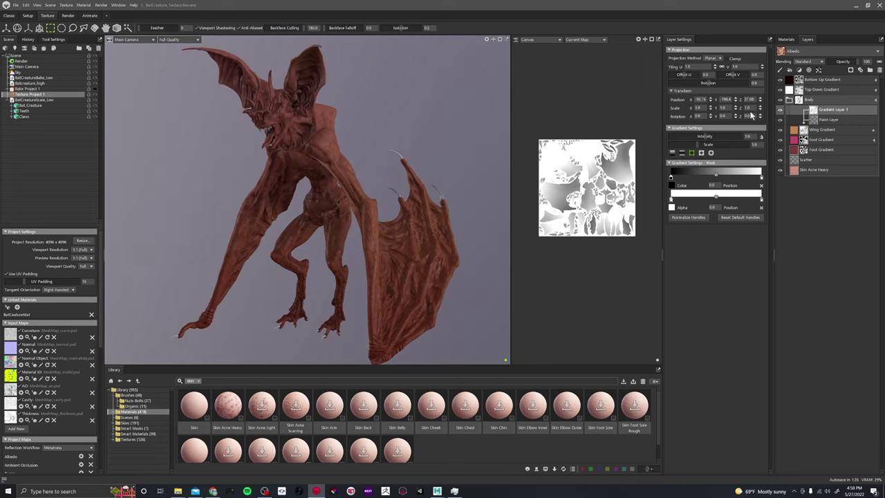
Step: Reset the Wing Gradient mask's X, Y and Z positions to 0 and invert its gradient
type("0")
key("Return")
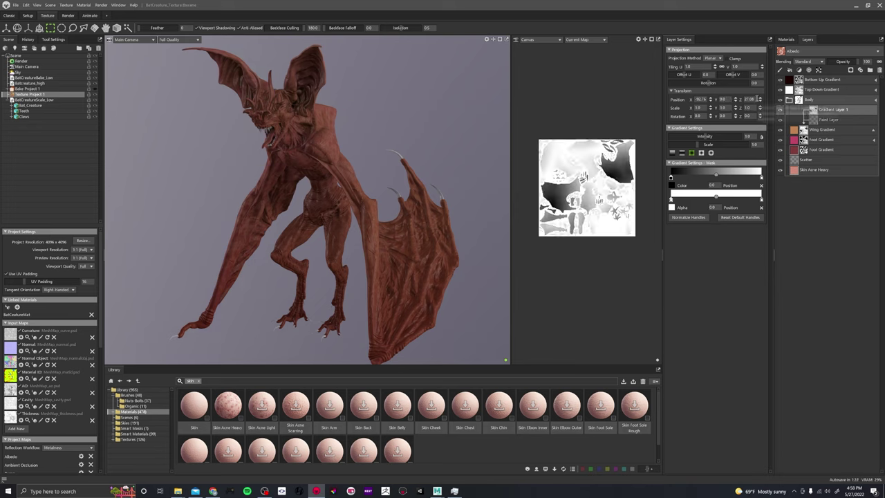
left_click_drag(754, 100, 722, 102)
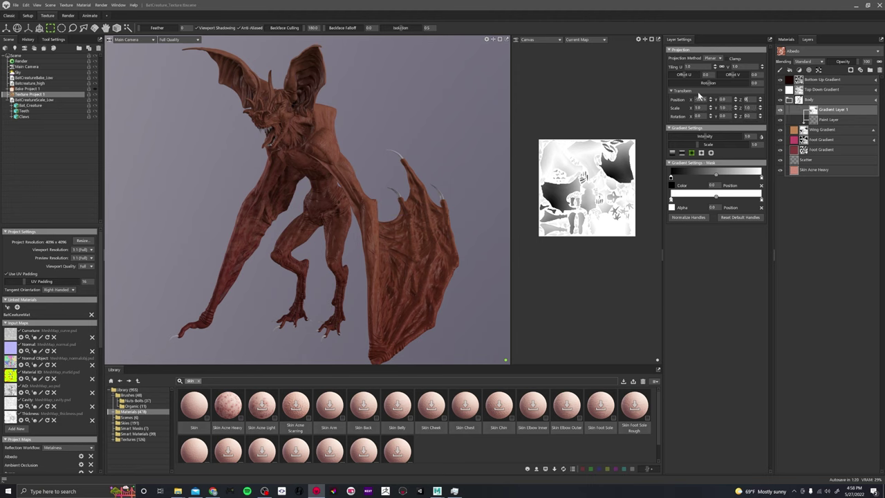
left_click(701, 99)
type("0")
key("Return")
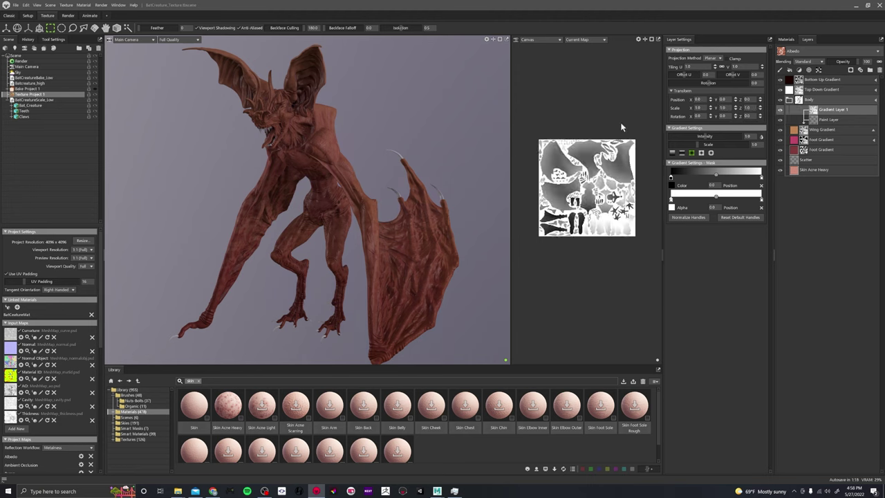
left_click(761, 138)
Step: Set the Wing Gradient layer's albedo colour to pure white
left_click(792, 131)
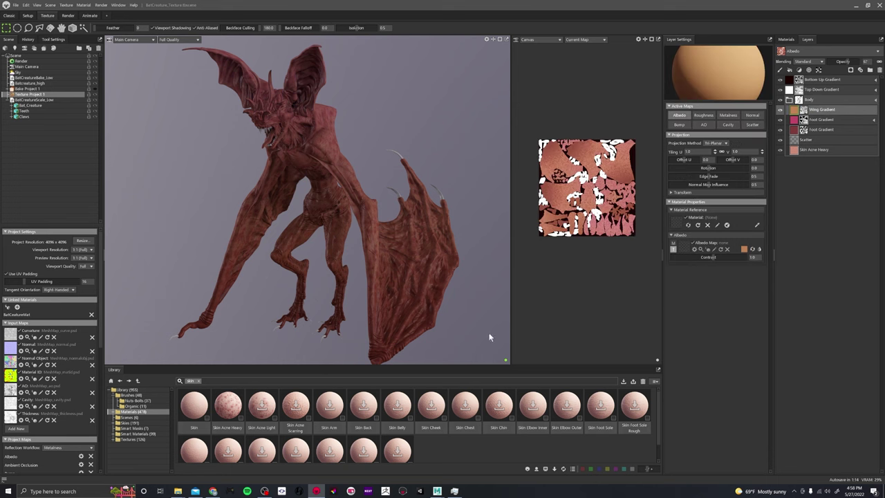
left_click(744, 250)
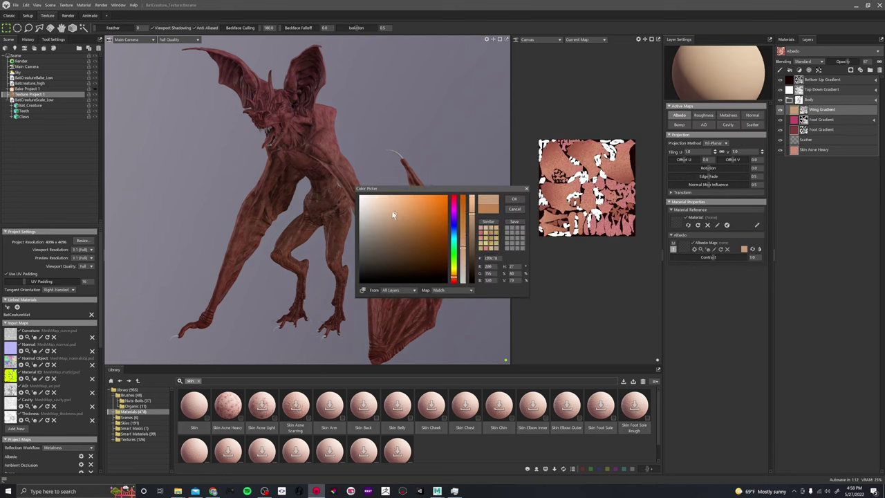
left_click(359, 196)
left_click(515, 200)
left_click(789, 99)
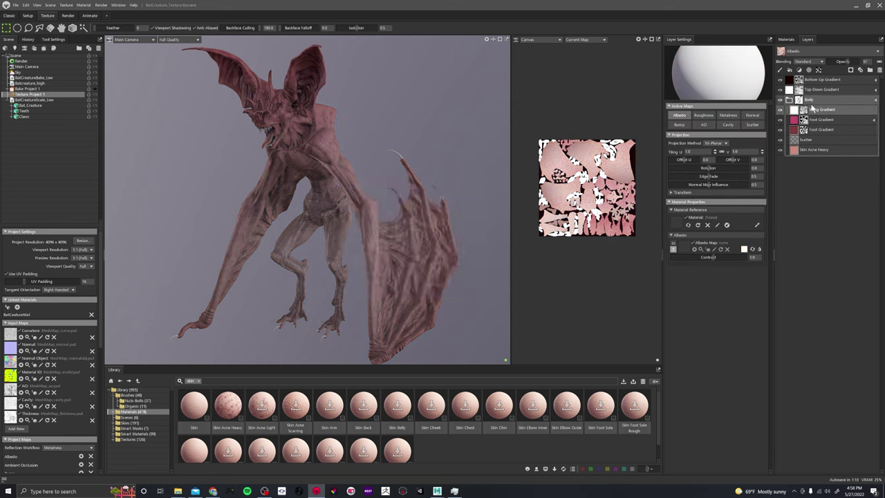
Step: Offset the Wing Gradient's mask gradient to about 84.56 in X and about 118.8 in Z
left_click(816, 111)
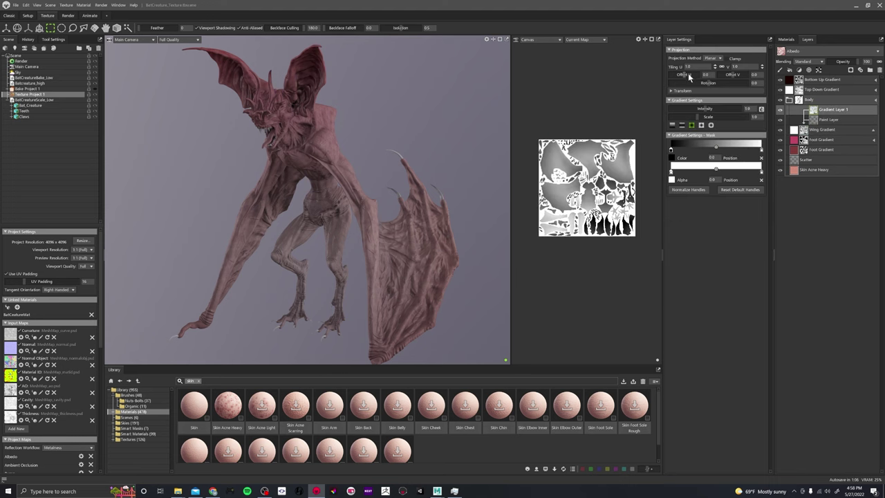
left_click(670, 90)
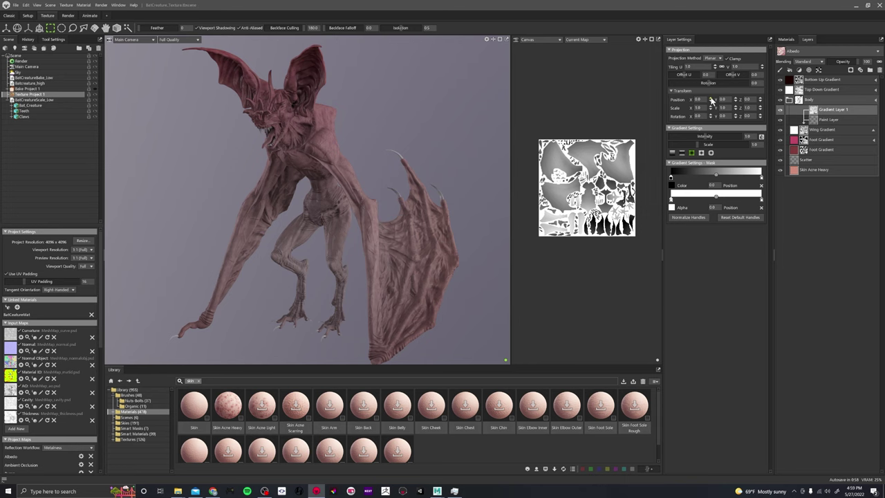
left_click_drag(711, 102, 711, 86)
mouse_move(332, 235)
left_mouse_down("alt")
mouse_move(430, 246)
mouse_move(367, 249)
mouse_move(333, 238)
left_mouse_up("alt")
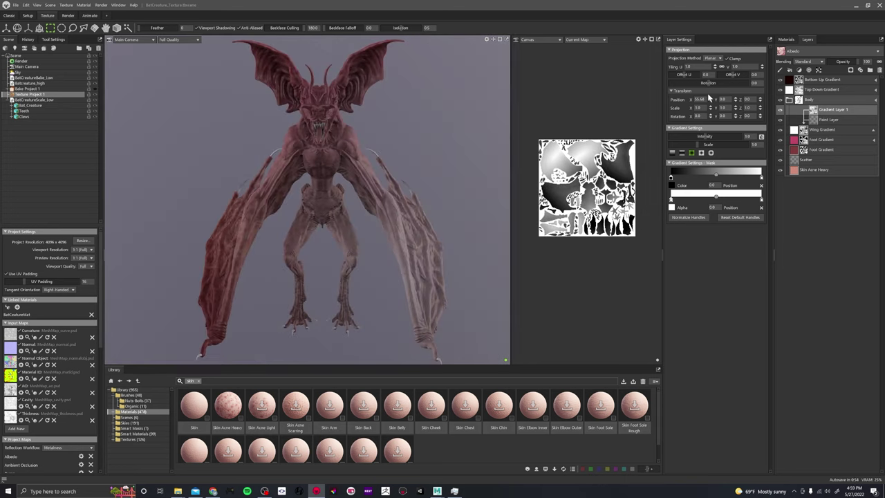
left_click_drag(709, 100, 709, 91)
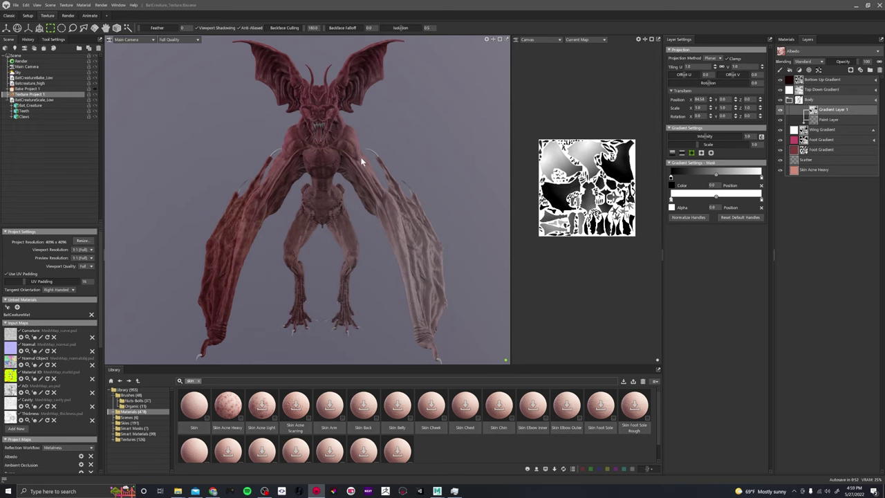
left_click_drag(361, 161, 368, 196)
scroll(566, 179, "up", 1)
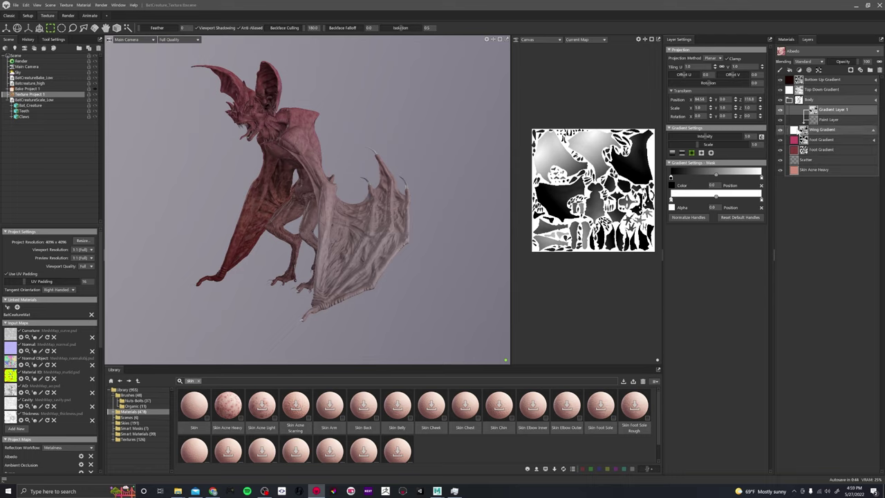
Step: Set the Wing Gradient layer's albedo colour to a light tan, about #d0a481
left_click(794, 131)
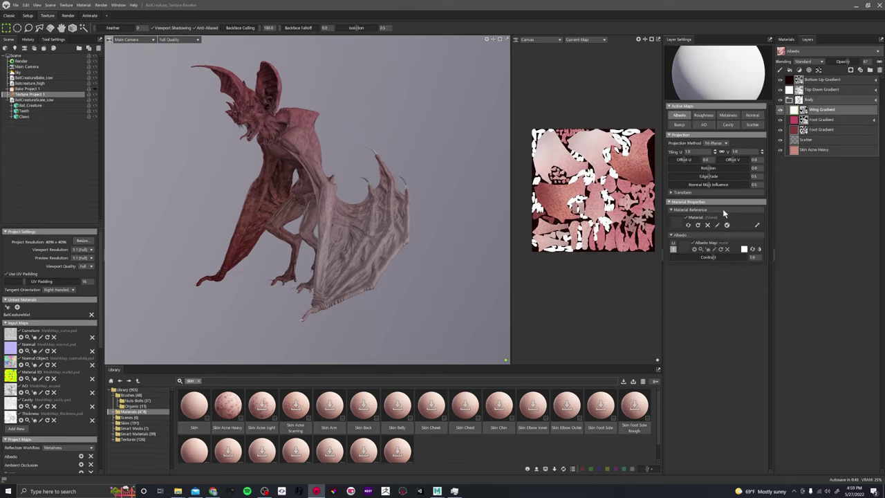
left_click(743, 250)
left_click_drag(453, 271, 453, 277)
left_click_drag(402, 214, 394, 215)
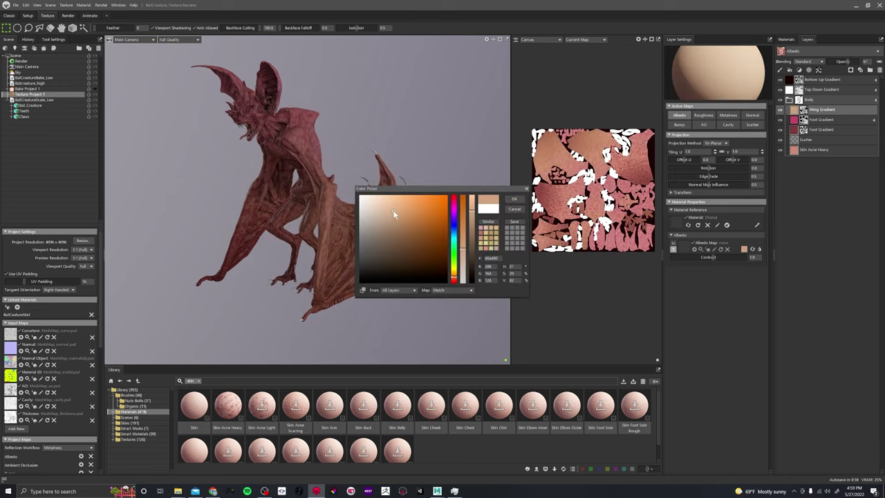
left_click(514, 199)
left_click_drag(492, 201, 397, 193)
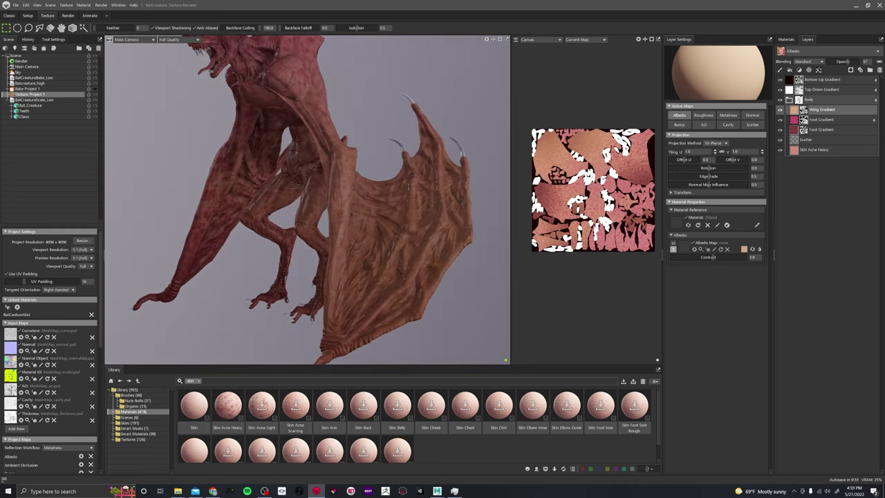
Step: Move the Wing Gradient layer below both Foot Gradient layers, directly above Scatter
left_click(823, 111)
left_click_drag(822, 112, 822, 136)
scroll(355, 207, "down", 3)
left_click_drag(355, 207, 363, 315, "alt")
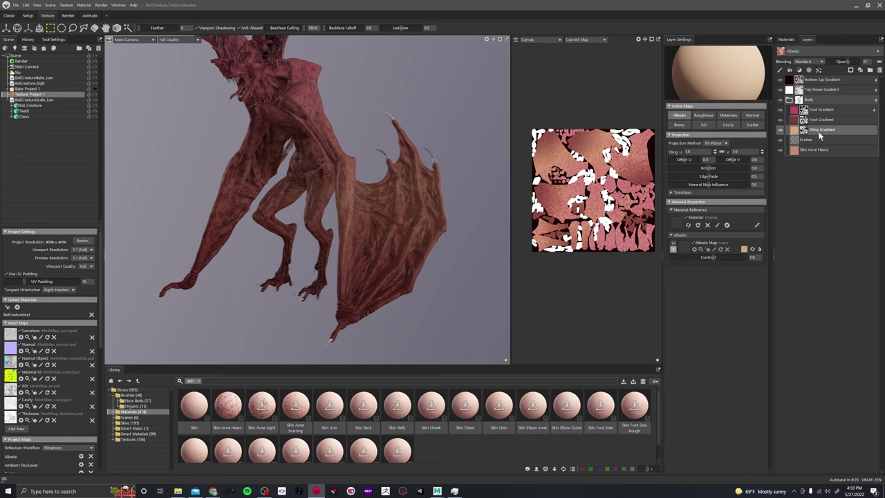
mouse_move(821, 133)
left_mouse_down()
mouse_move(817, 111)
mouse_move(812, 130)
left_mouse_up()
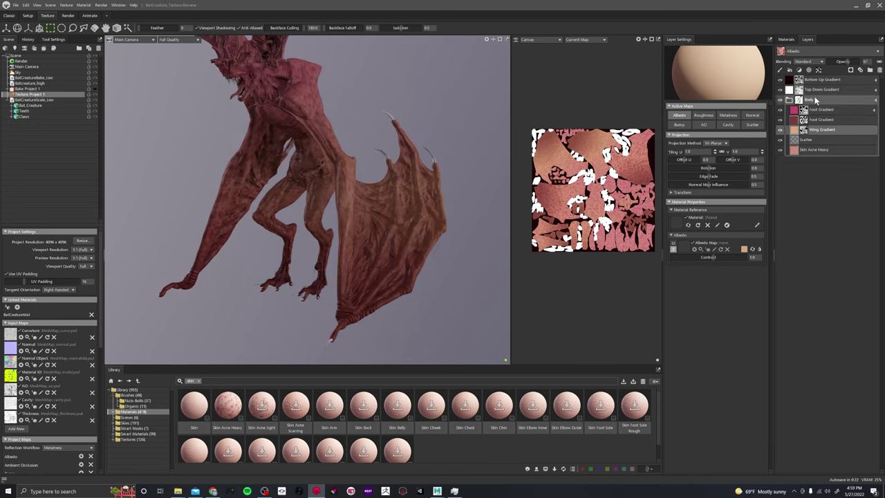
Step: Rename the Wing Gradient layer to "Wing Gradient Left" and duplicate it
double_click(819, 131)
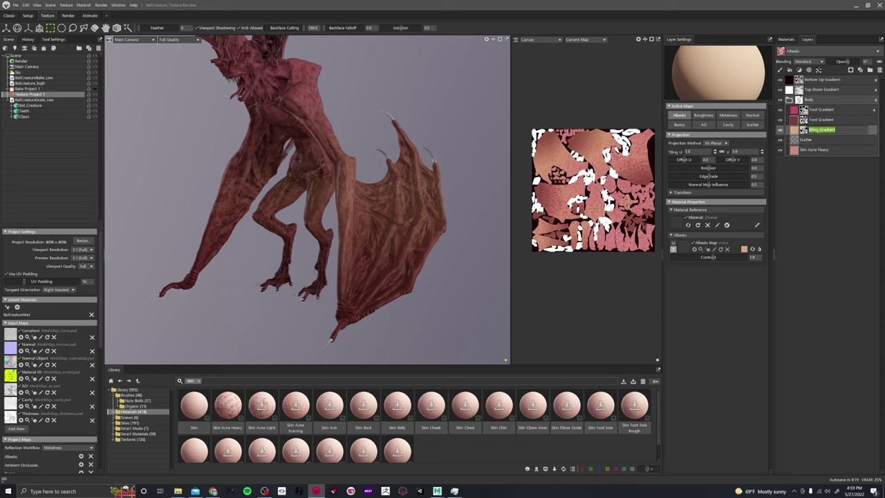
left_click(852, 130)
type("Left")
key("Return")
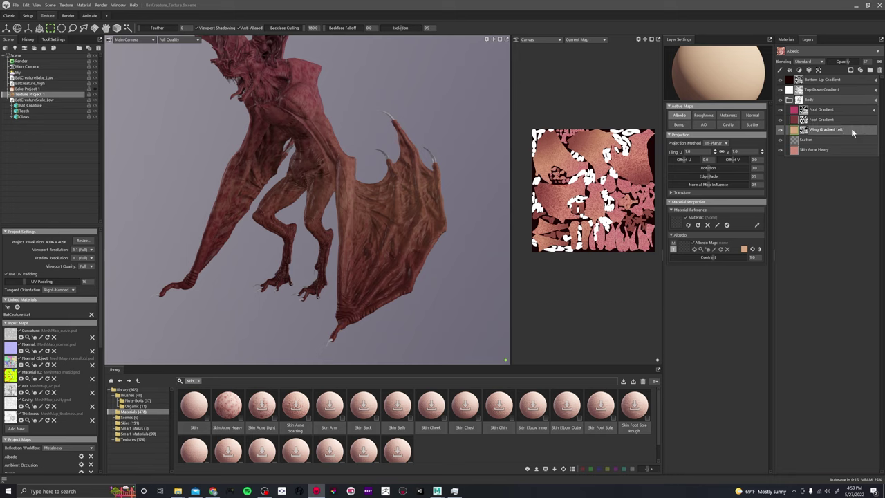
key("ctrl+d")
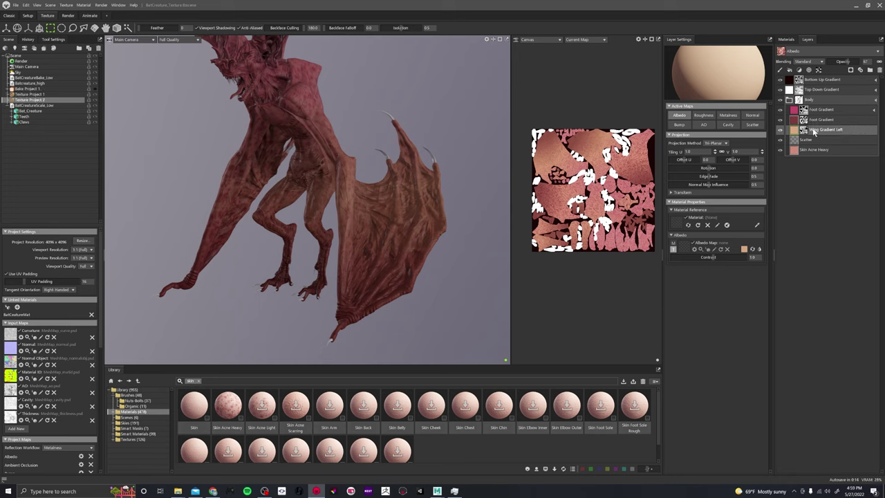
key("ctrl+d")
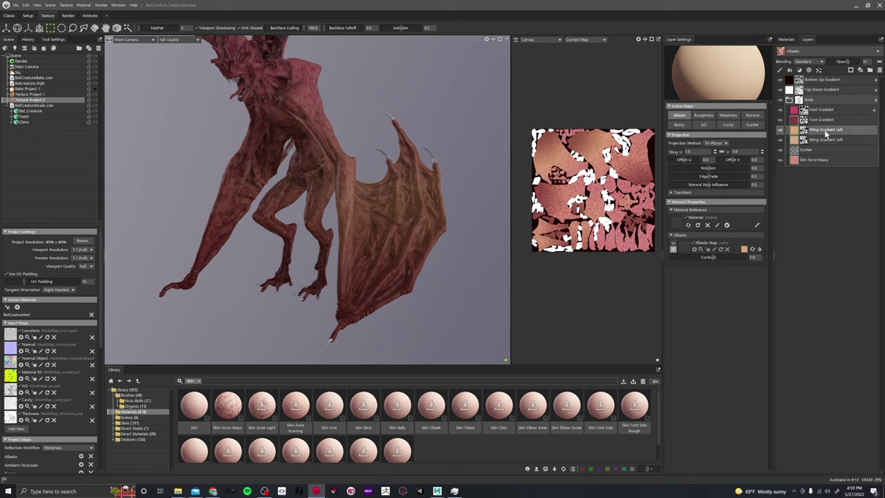
Step: Shift the duplicated wing layer's mask gradient to the opposite wing, with an X position of about -74.24
left_click(805, 130)
left_click(817, 130)
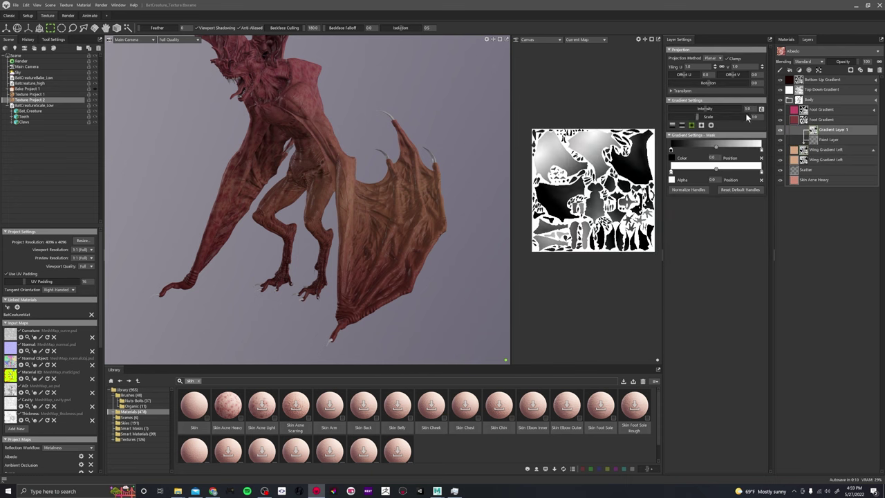
left_click(672, 91)
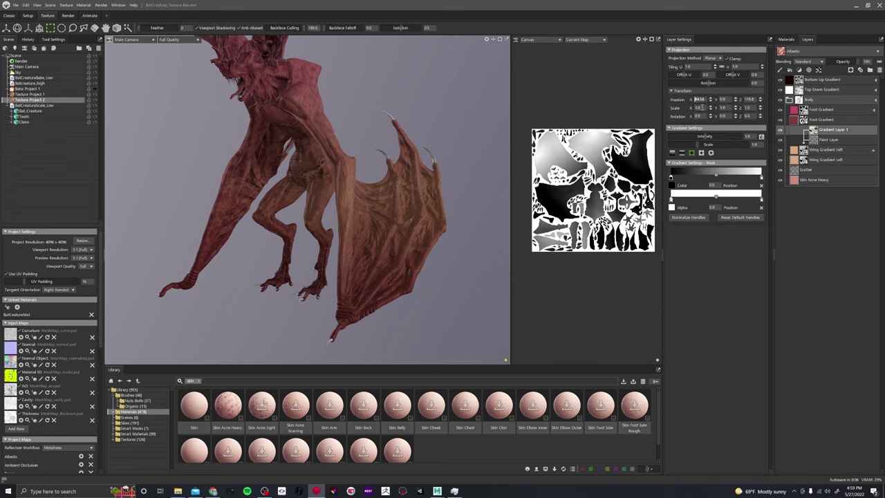
type("-")
key("Return")
left_click_drag(214, 170, 293, 143, "alt")
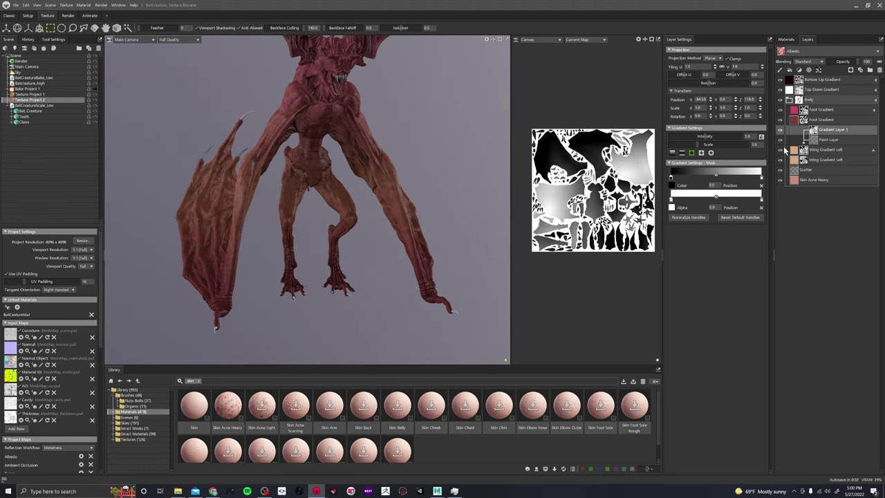
left_click(711, 99)
mouse_move(710, 100)
left_mouse_down()
mouse_move(710, 111)
mouse_move(710, 93)
left_mouse_up()
left_click_drag(428, 138, 385, 137, "alt")
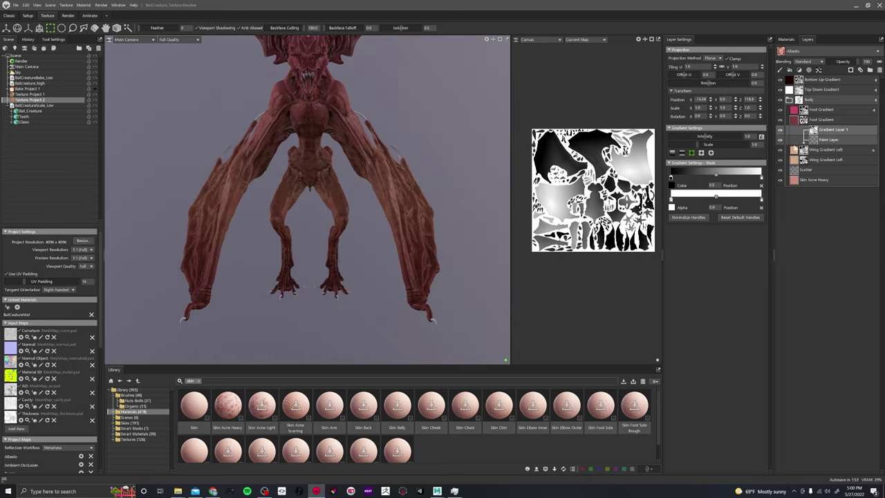
Step: Collapse the duplicate's mask and toggle the wing and foot gradient layers' visibility to compare their effect on the creature
left_click(814, 131)
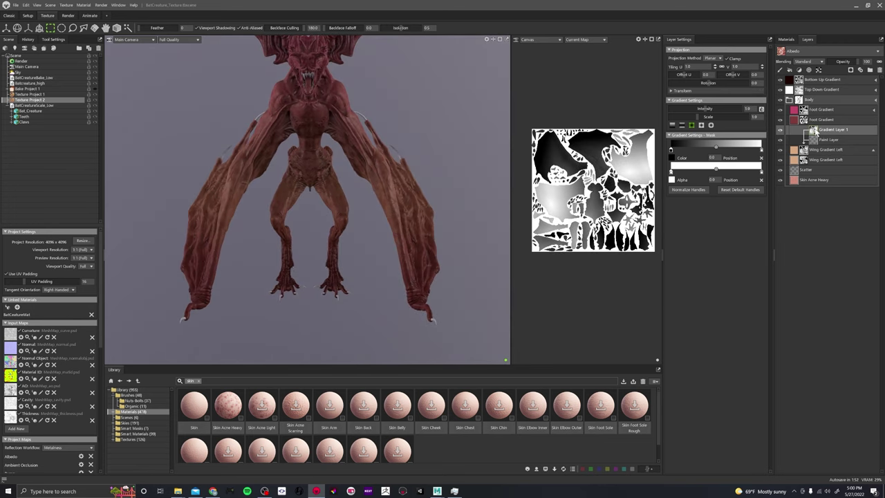
left_click(872, 150)
left_click(779, 131)
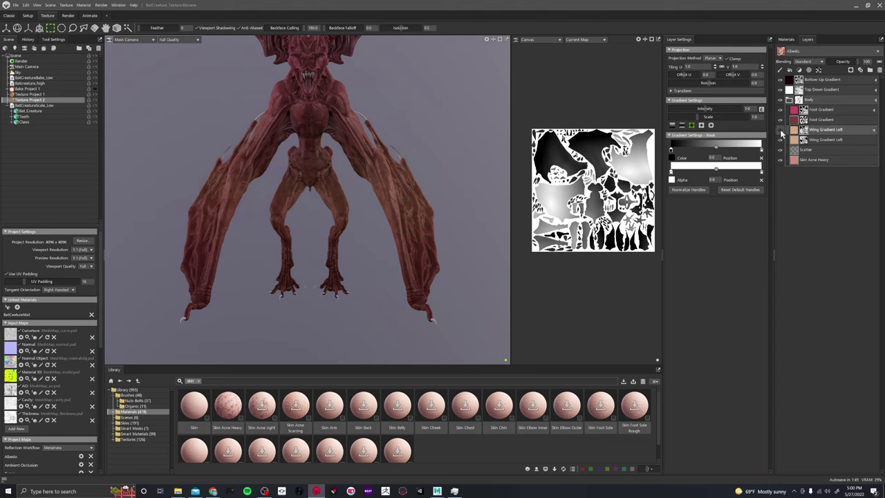
left_click(780, 141)
left_click(780, 131)
left_click(781, 140)
left_click(780, 131)
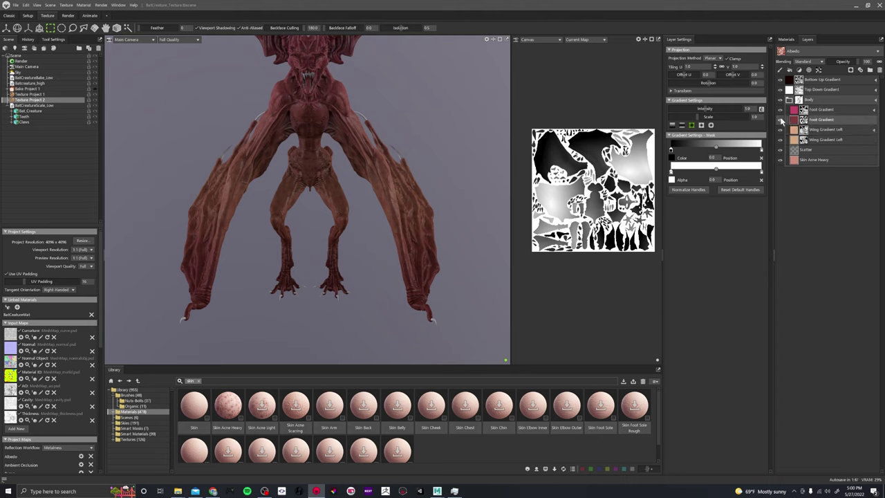
left_click(783, 112)
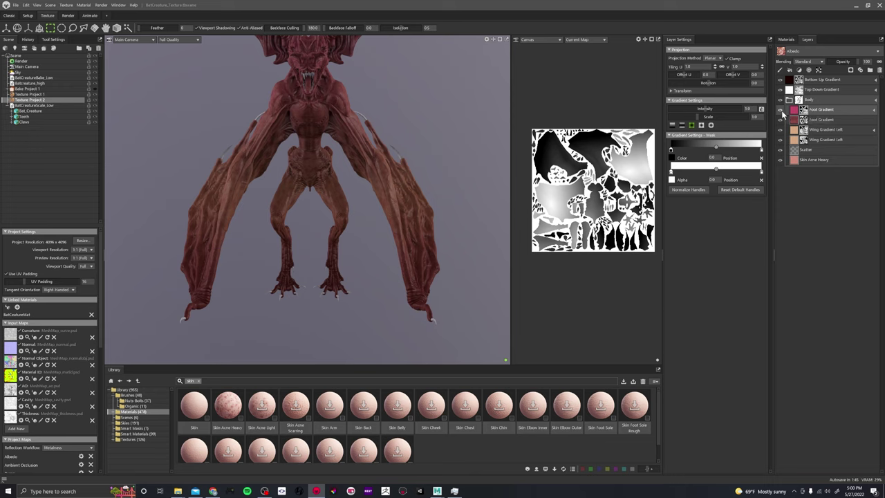
Step: Set the upper Wing Gradient Left layer to Overlay blending and adjust its opacity to about 81
left_click_drag(443, 115, 364, 133)
scroll(397, 140, "down", 3)
middle_click_drag(364, 133, 356, 210, "alt")
mouse_move(356, 210)
left_mouse_down()
mouse_move(417, 209)
mouse_move(310, 253)
mouse_move(269, 225)
mouse_move(360, 221)
left_mouse_up()
left_click(829, 130)
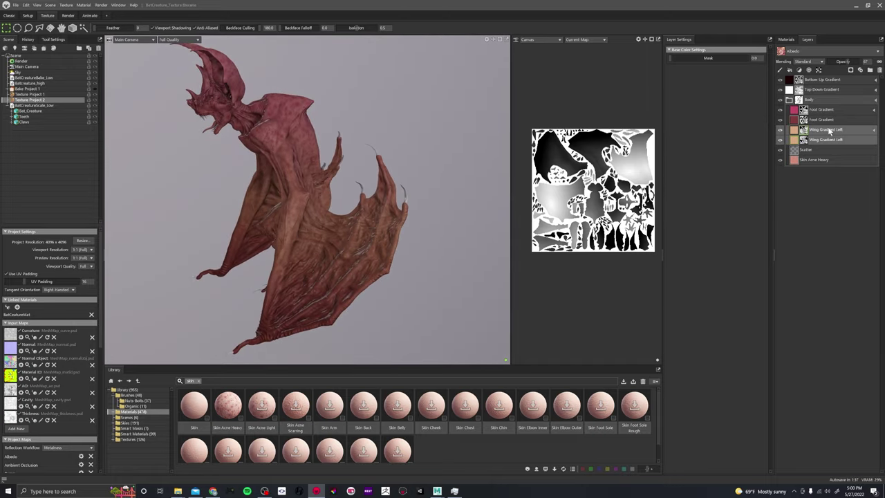
left_click(805, 62)
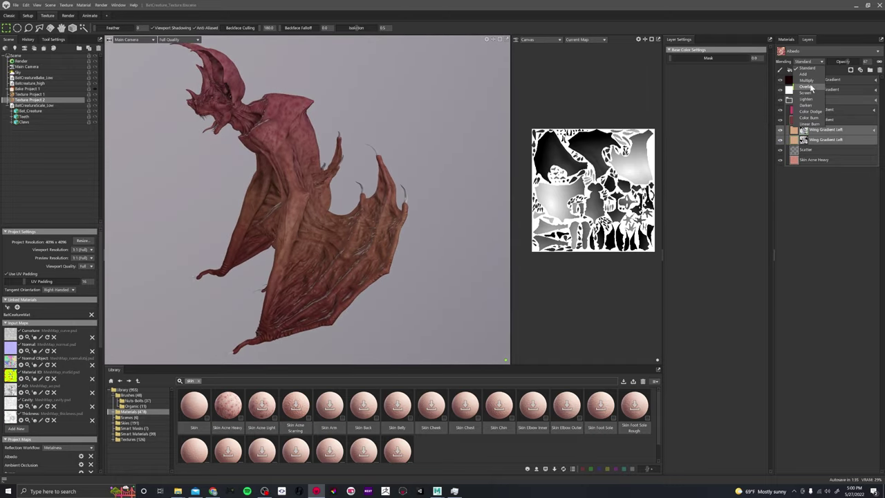
left_click(811, 87)
left_click_drag(443, 196, 502, 181)
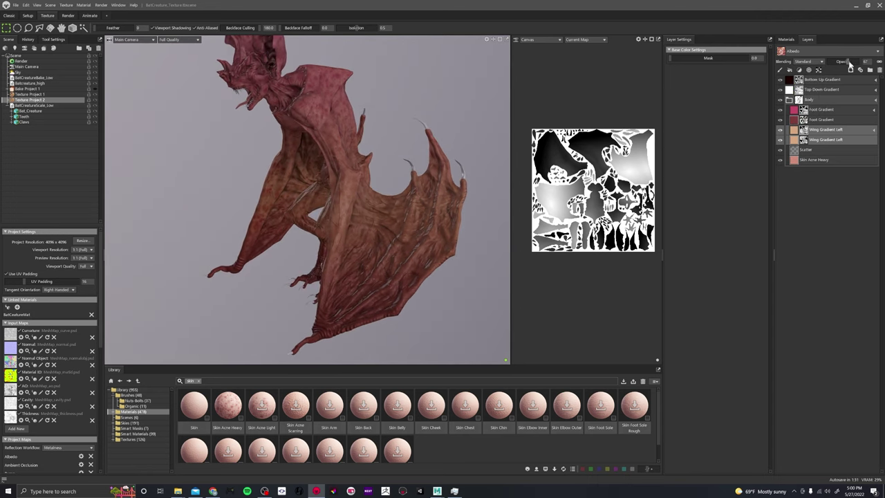
mouse_move(850, 63)
left_mouse_down()
mouse_move(862, 66)
mouse_move(825, 68)
mouse_move(857, 62)
left_mouse_up()
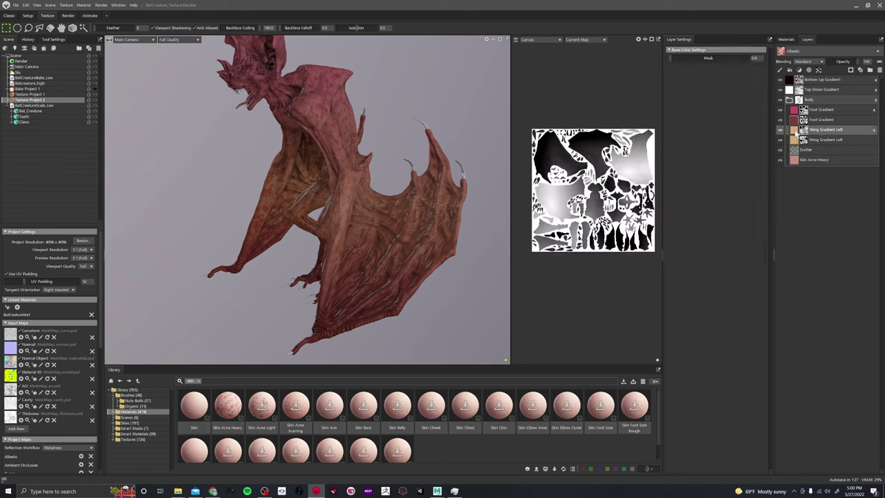
left_click(824, 141)
mouse_move(857, 62)
left_mouse_down()
mouse_move(838, 62)
mouse_move(848, 67)
left_mouse_up()
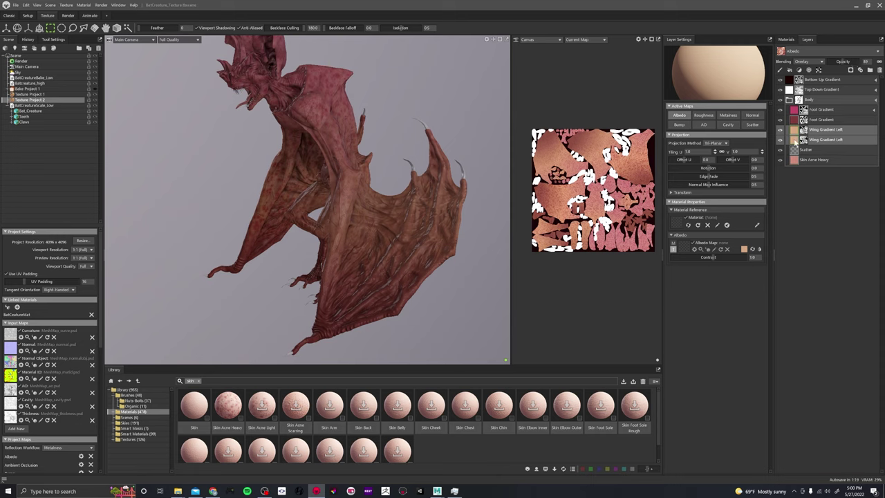
Step: Set the lower Wing Gradient Left layer to Overlay blending and adjust its opacity to about 77
left_click(824, 140)
left_click(806, 62)
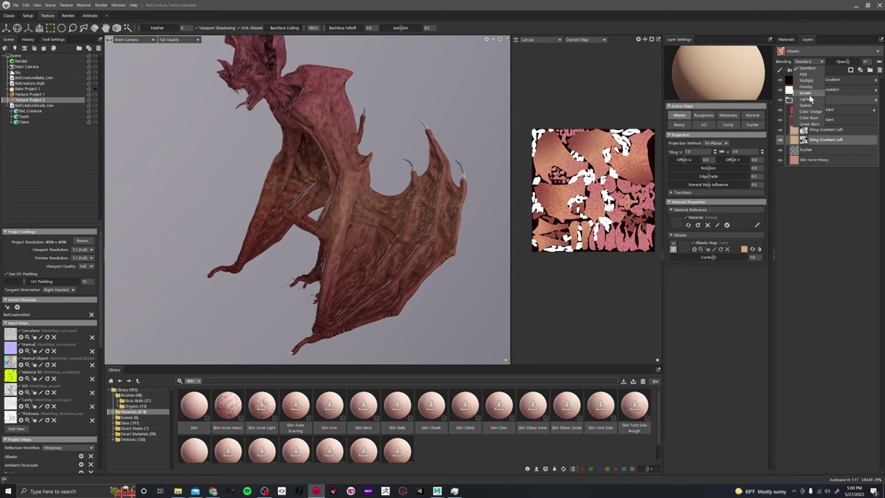
left_click(807, 87)
left_click_drag(318, 215, 513, 256, "alt")
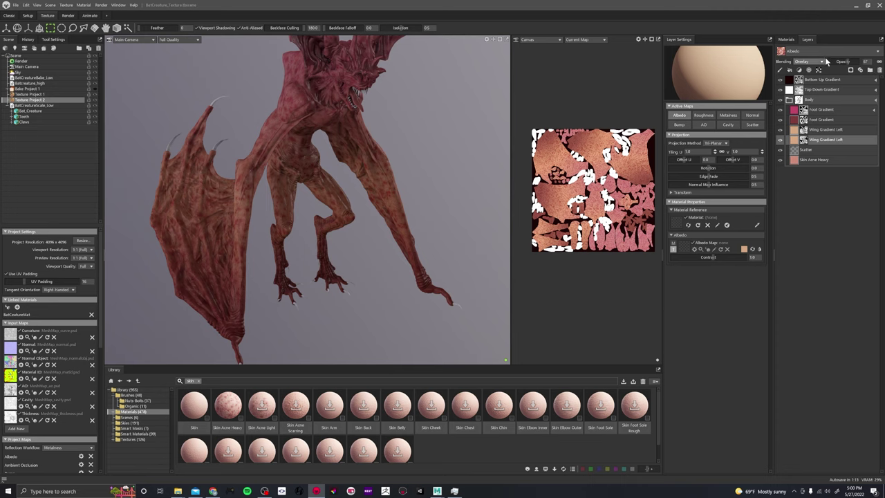
left_click_drag(847, 62, 877, 63)
left_click_drag(359, 162, 415, 163)
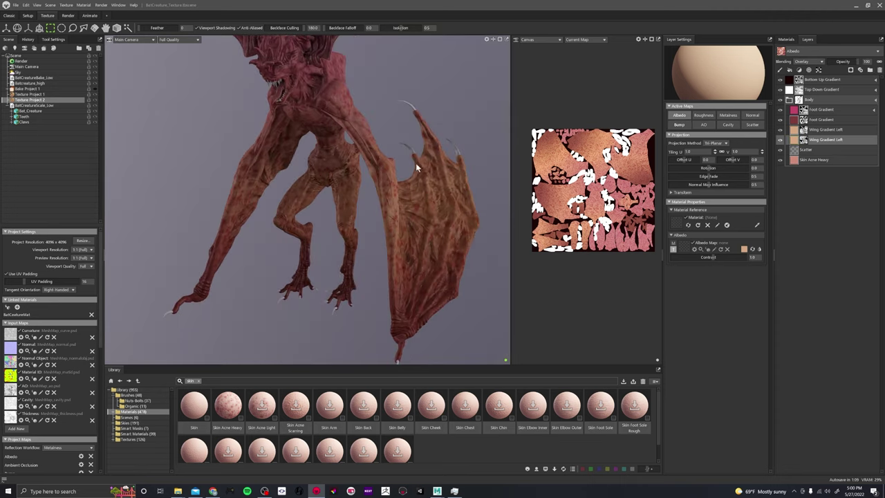
left_click_drag(857, 61, 851, 61)
Step: Set the upper Wing Gradient Left layer's opacity to 77
left_click(826, 129)
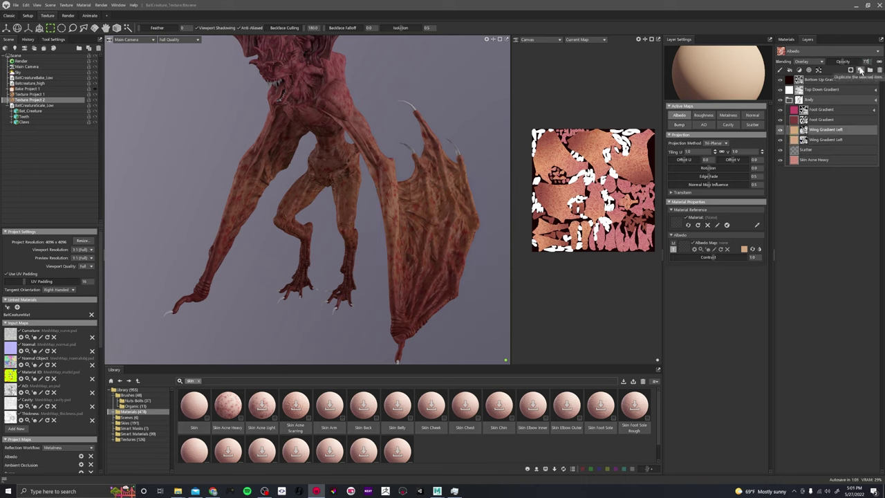
scroll(419, 183, "down", 3)
mouse_move(373, 177)
left_mouse_down("alt")
mouse_move(403, 160)
mouse_move(385, 164)
left_mouse_up("alt")
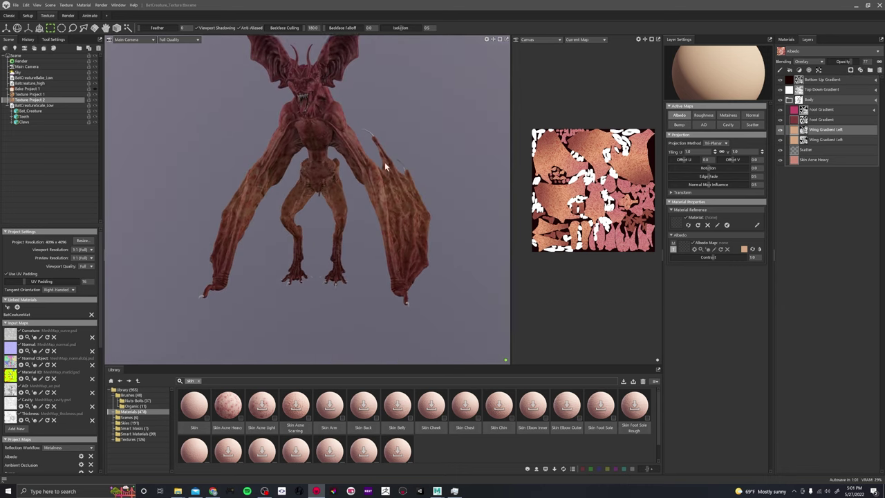
middle_click_drag(384, 164, 394, 225, "alt")
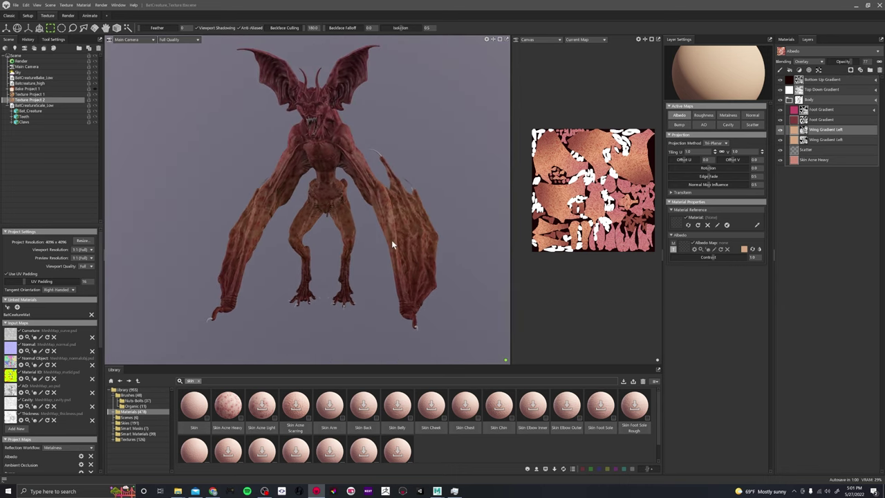
Step: Compare the creature with the lower Foot Gradient layer hidden and shown, and examine its head, shoulders and upper back
left_click(781, 121)
left_click(781, 121)
left_click(817, 111)
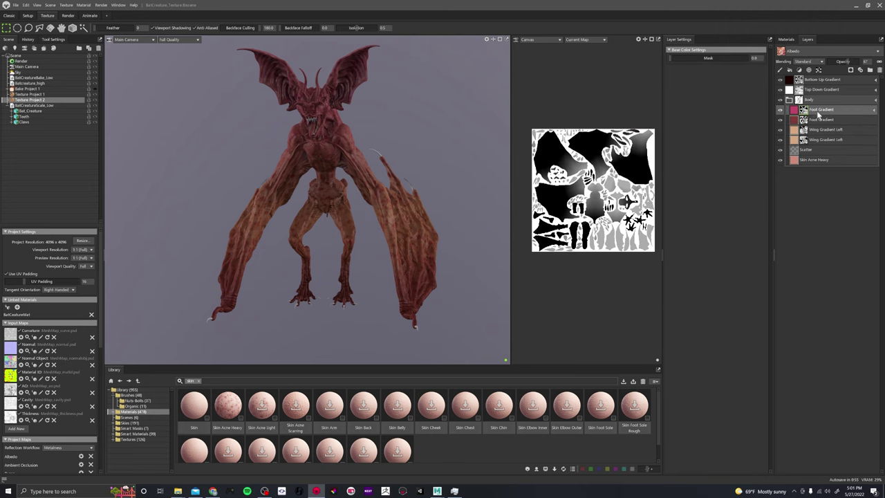
left_click_drag(368, 75, 318, 185, "alt")
right_click_drag(318, 184, 286, 206, "alt")
left_click_drag(284, 202, 306, 204, "alt")
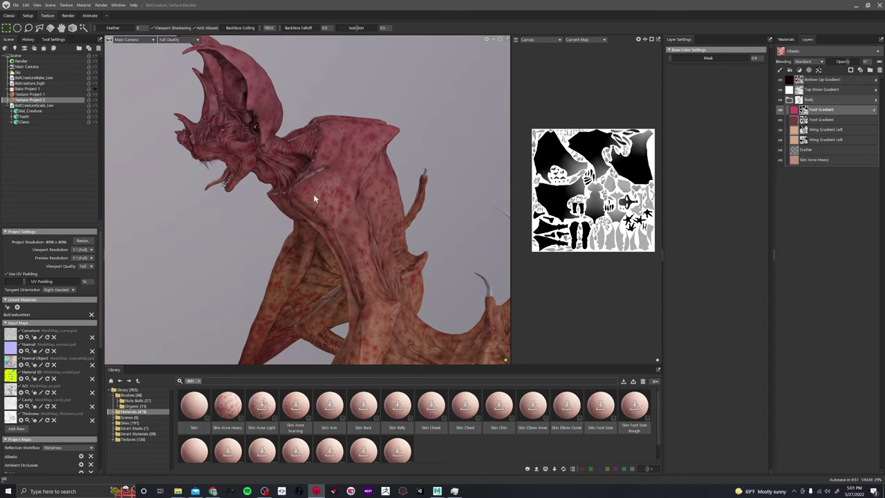
mouse_move(392, 248)
right_mouse_down("alt")
mouse_move(446, 261)
mouse_move(391, 249)
right_mouse_up("alt")
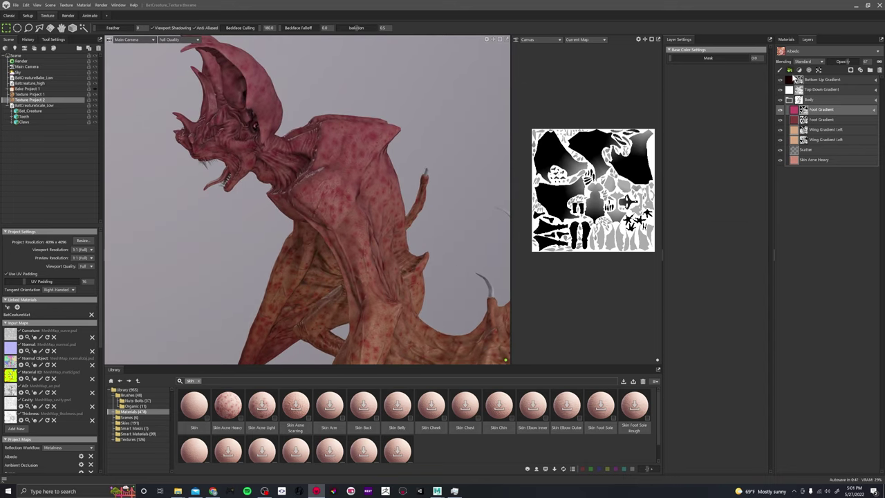
left_click(790, 71)
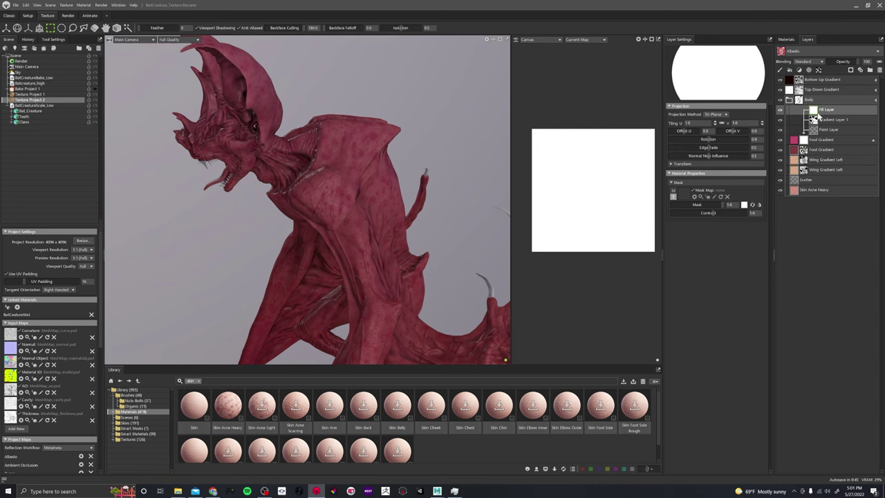
right_click(813, 110)
left_click(824, 112)
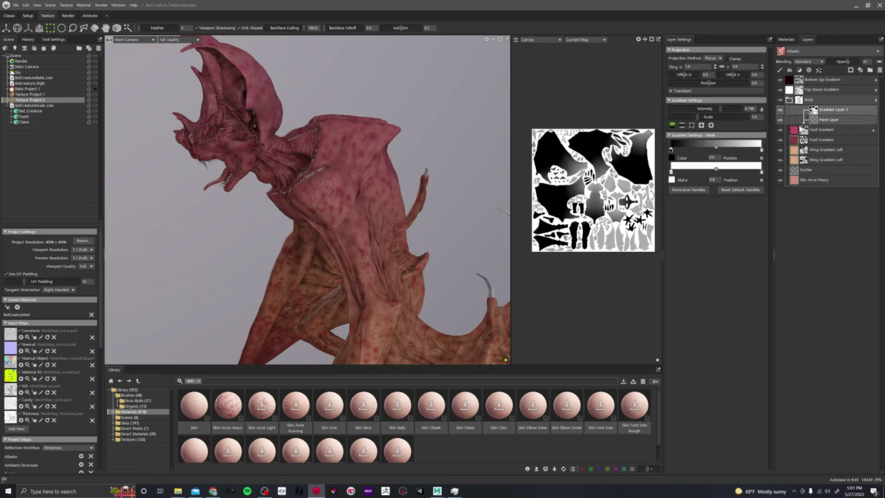
Step: Add an albedo-only fill layer above the Foot Gradient layers and give it a black mask containing a paint layer
left_click(803, 110)
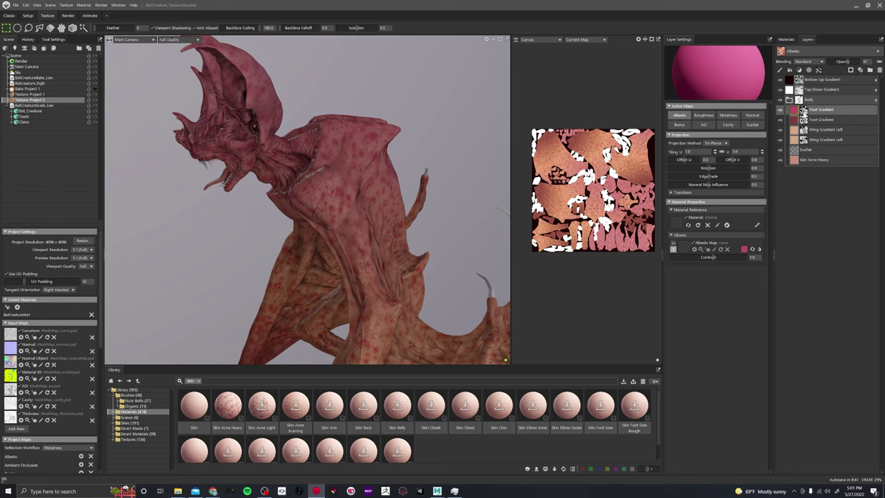
left_click(789, 71)
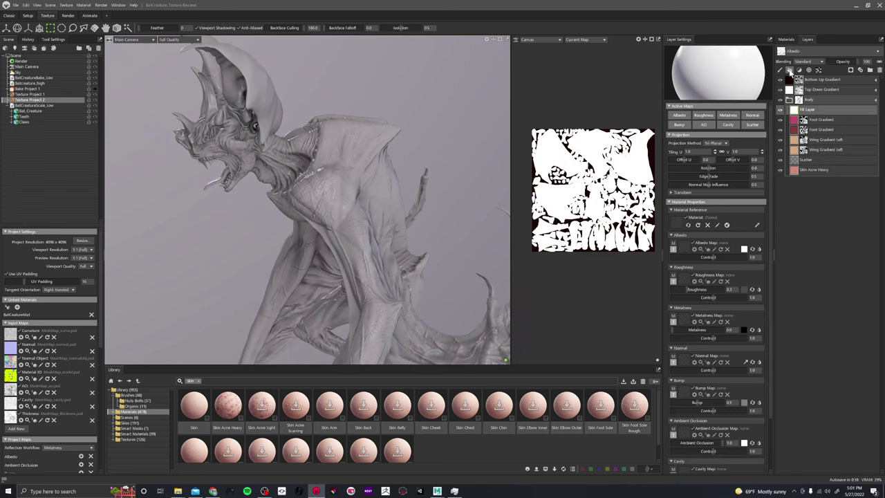
left_click(676, 115)
right_click(793, 111)
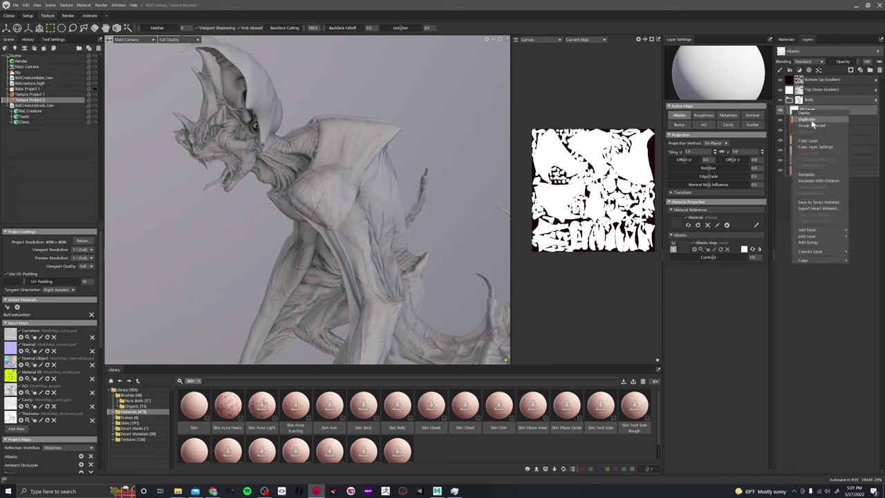
mouse_move(813, 232)
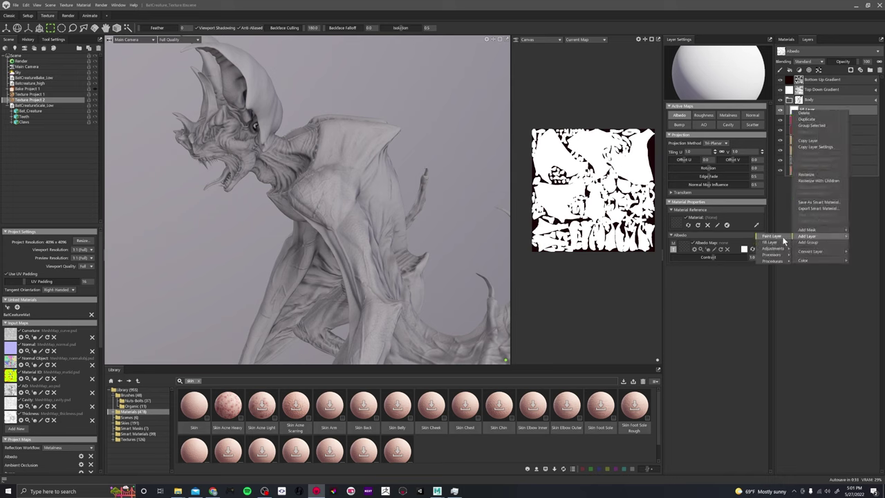
left_click(778, 237)
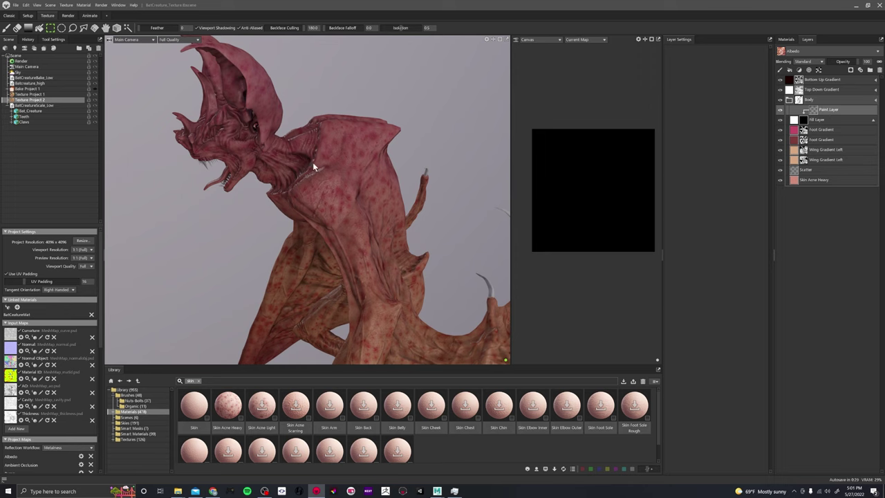
Step: Ready the paint brush for the new fill layer's mask, showing its tool settings and enlarging it to size 85
scroll(320, 153, "up", 3)
left_click_drag(326, 141, 301, 139, "alt")
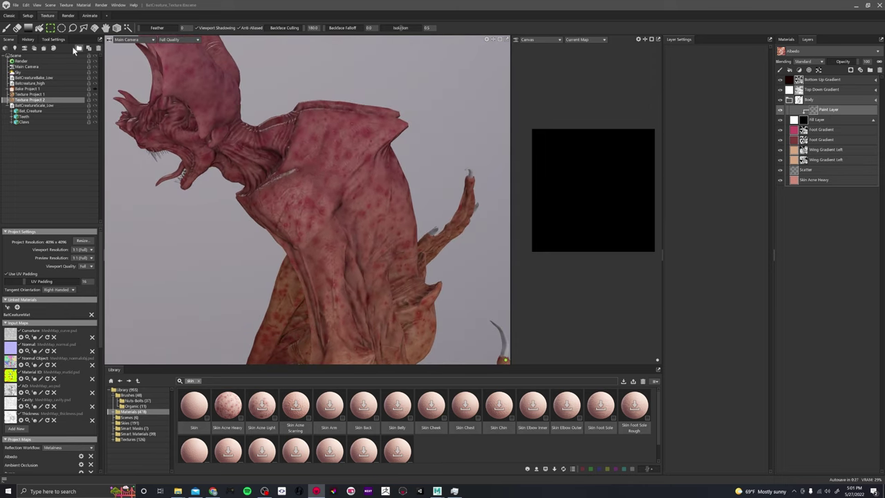
left_click(8, 29)
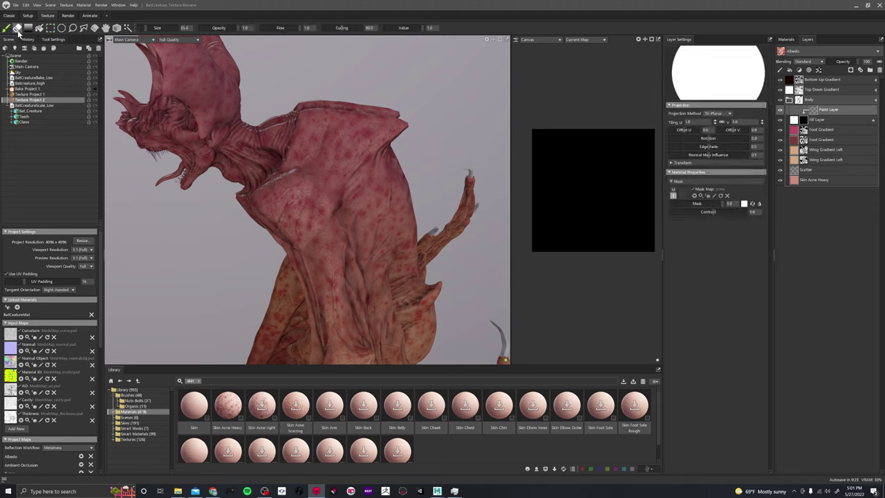
left_click(54, 40)
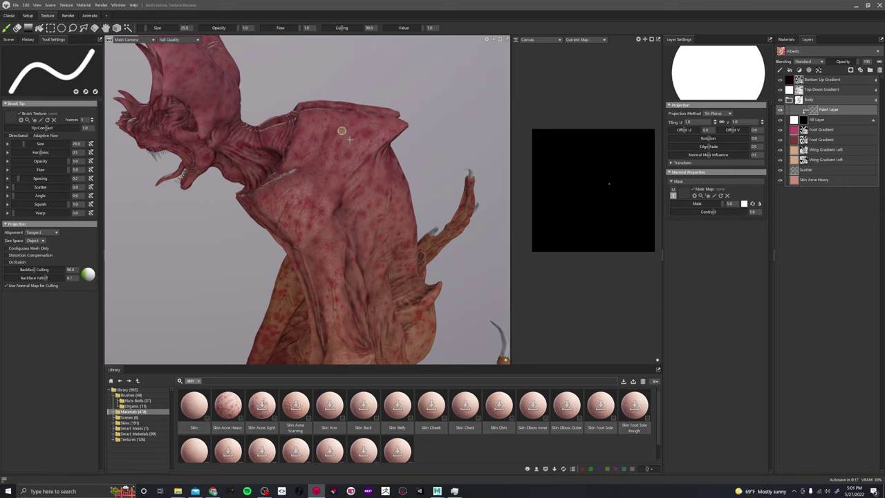
key("]")
key("[")
key("[")
key("]")
key("]")
key("]")
key("]")
key("]")
key("]")
key("]")
middle_click_drag(376, 114, 364, 160, "alt")
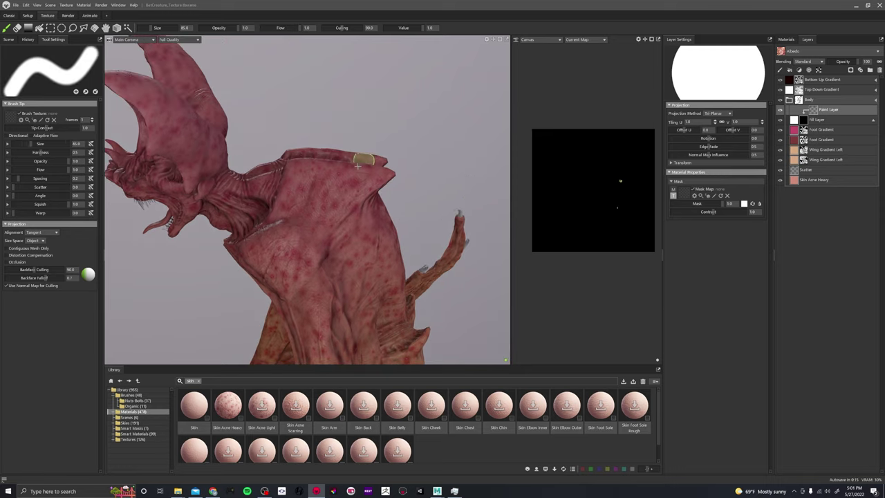
Step: Enlarge the brush to about 138 and paint the fill layer's mask over the raised hump of the creature's upper back
mouse_move(357, 166)
left_mouse_down("alt")
mouse_move(317, 193)
mouse_move(363, 183)
mouse_move(289, 190)
mouse_move(357, 194)
mouse_move(276, 256)
mouse_move(313, 243)
mouse_move(356, 250)
mouse_move(345, 260)
left_mouse_up("alt")
key("]")
key("]")
key("]")
mouse_move(346, 260)
left_mouse_down("alt")
mouse_move(274, 227)
mouse_move(220, 130)
mouse_move(205, 132)
mouse_move(220, 110)
mouse_move(195, 136)
mouse_move(253, 147)
mouse_move(278, 131)
mouse_move(255, 130)
mouse_move(233, 188)
mouse_move(360, 177)
mouse_move(313, 187)
mouse_move(352, 187)
left_mouse_up("alt")
scroll(421, 145, "down", 2)
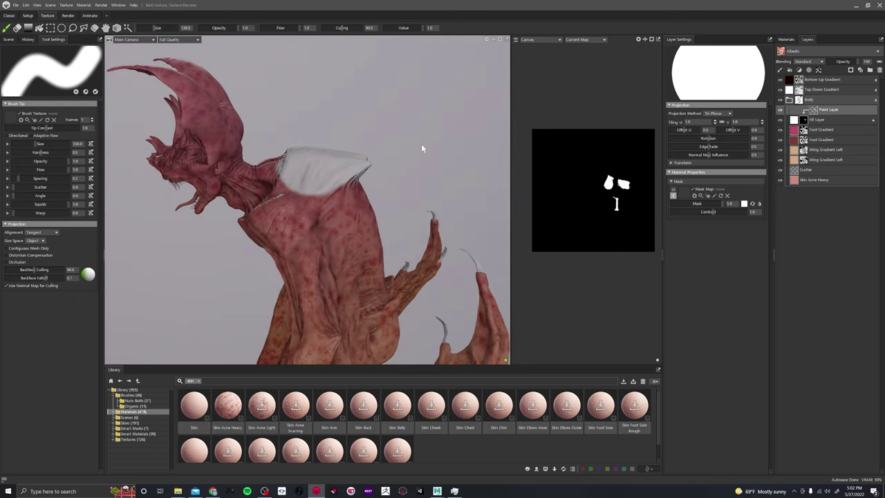
left_click_drag(420, 144, 395, 155, "alt")
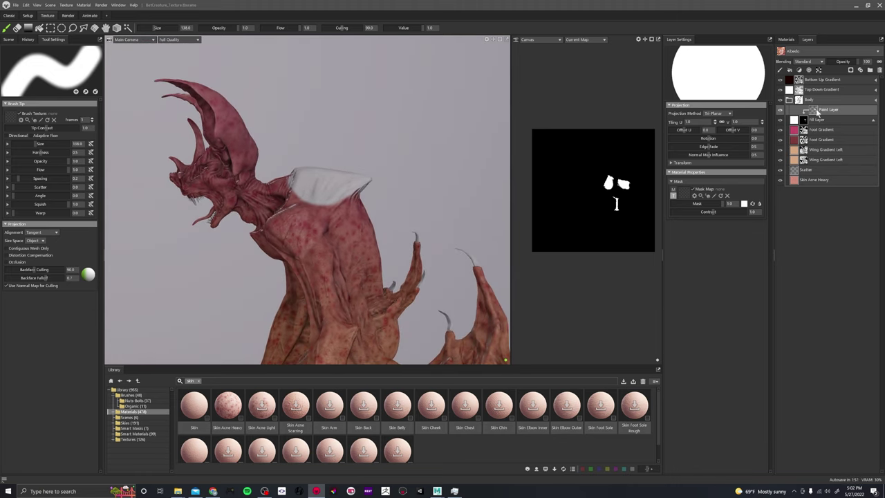
Step: Add a Blur adjustment above the mask's paint layer and raise its radius to soften the painted patch's edges
left_click(819, 71)
left_click(799, 70)
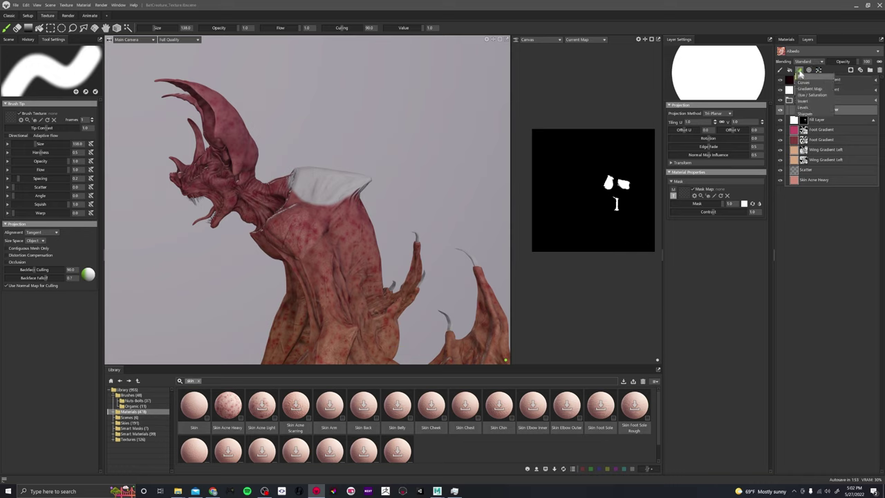
left_click(831, 71)
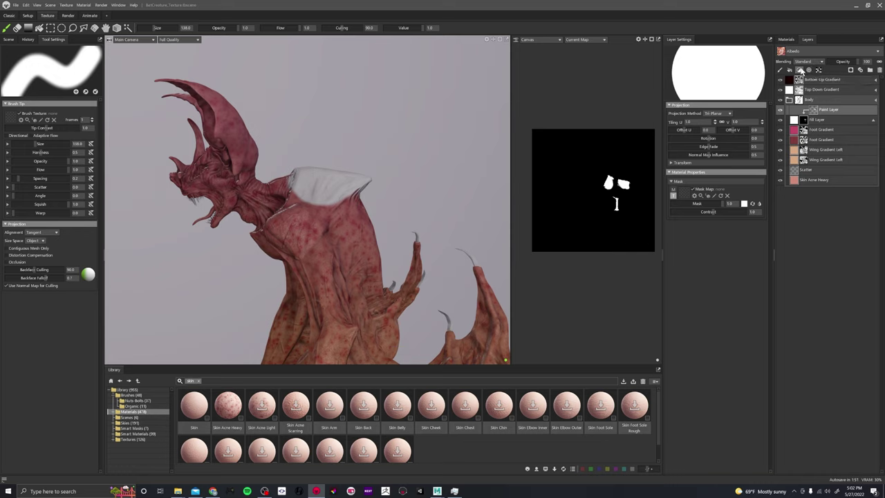
left_click(800, 70)
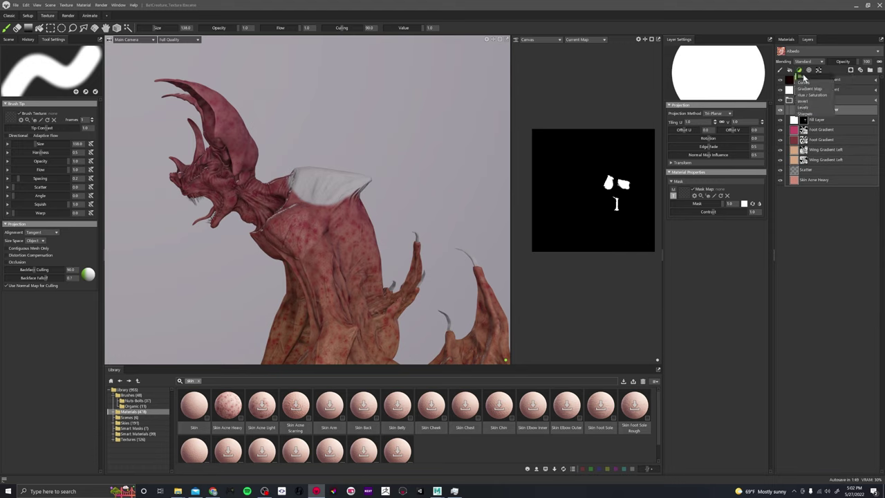
left_click(803, 76)
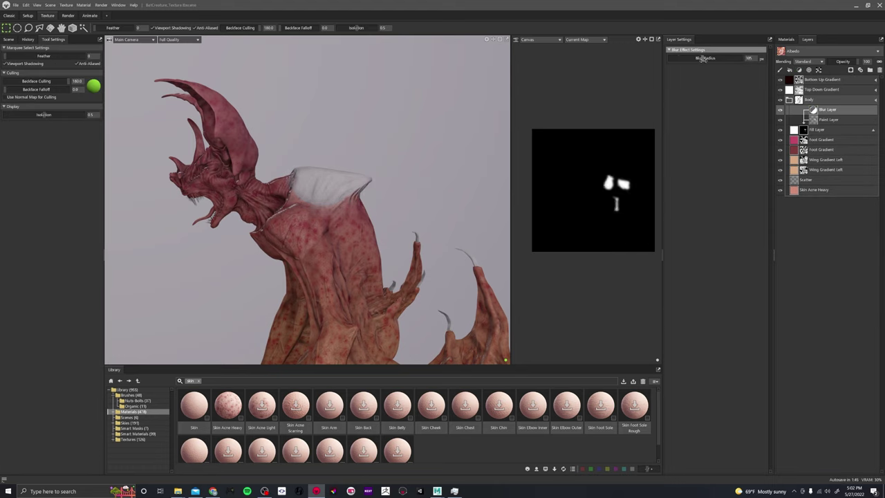
scroll(400, 210, "up", 3)
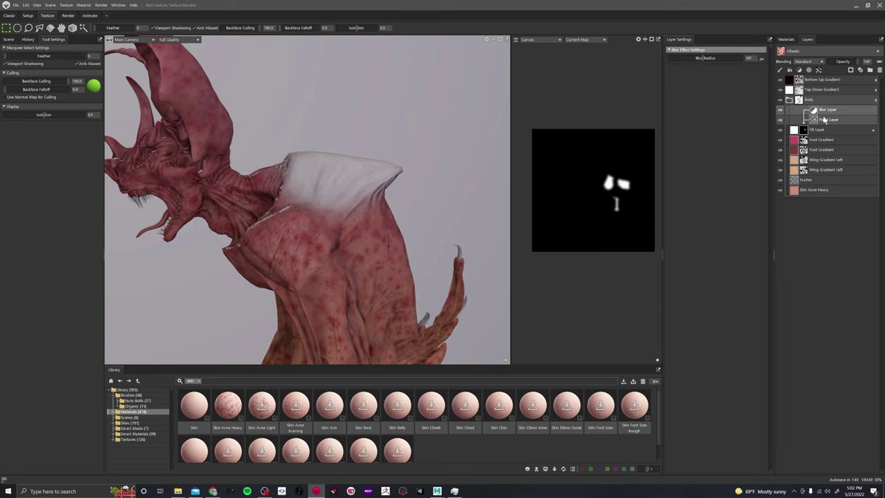
Step: Tint the back patch's white fill layer pale beige and set its blending mode to Overlay
left_click(796, 131)
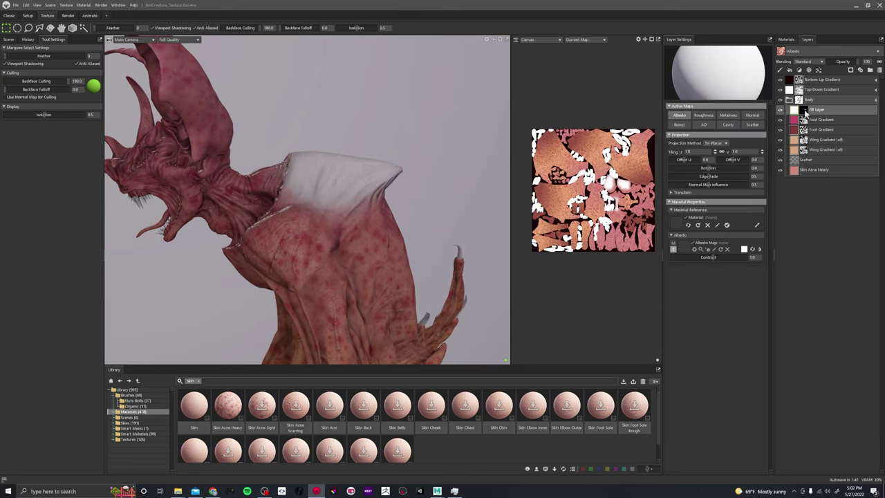
left_click(744, 250)
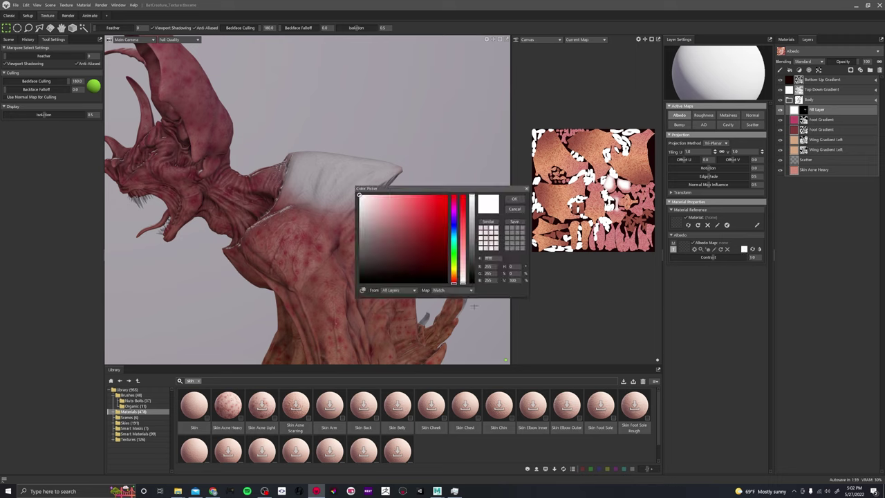
left_click_drag(404, 238, 380, 217)
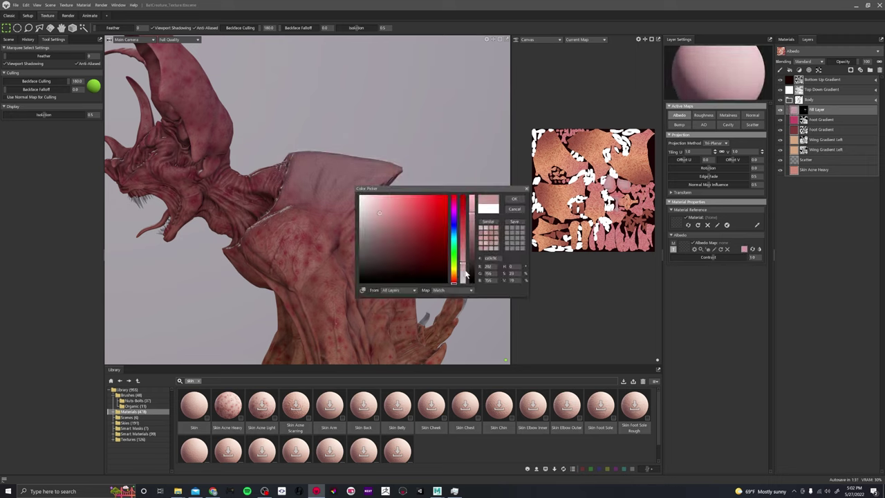
mouse_move(457, 282)
left_mouse_down()
mouse_move(454, 267)
mouse_move(454, 277)
left_mouse_up()
left_click(807, 62)
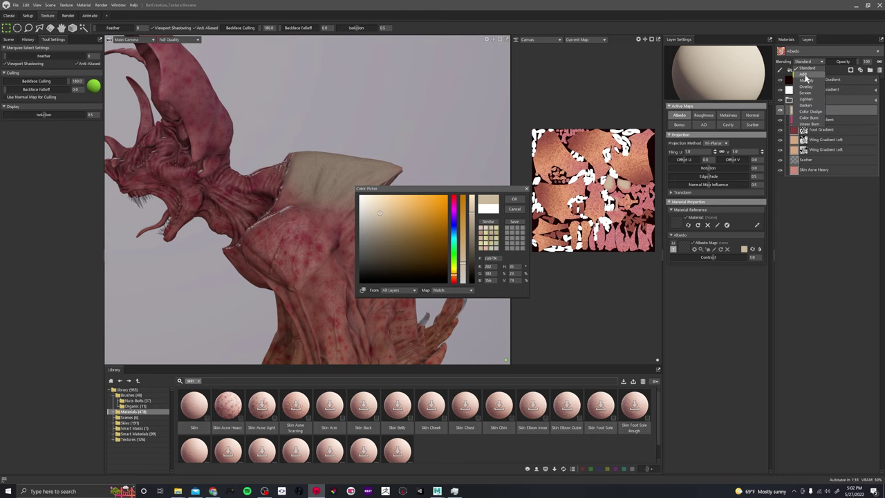
left_click(807, 87)
Step: Shift the back patch's fill colour to a more saturated peach-orange and accept it
left_click_drag(415, 173, 494, 195)
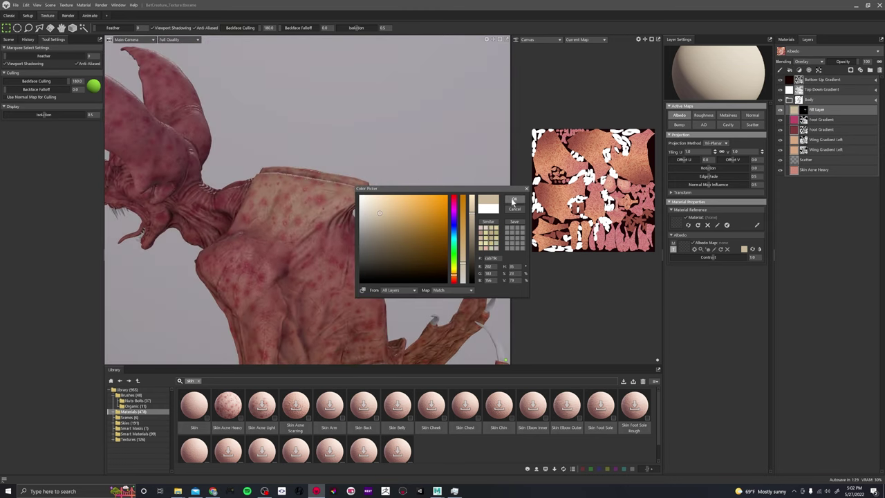
left_click_drag(453, 278, 455, 281)
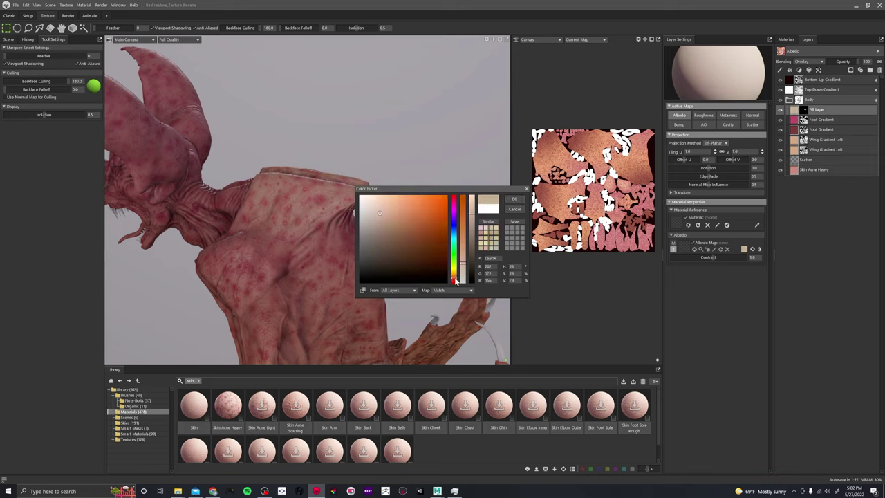
left_click_drag(412, 212, 393, 209)
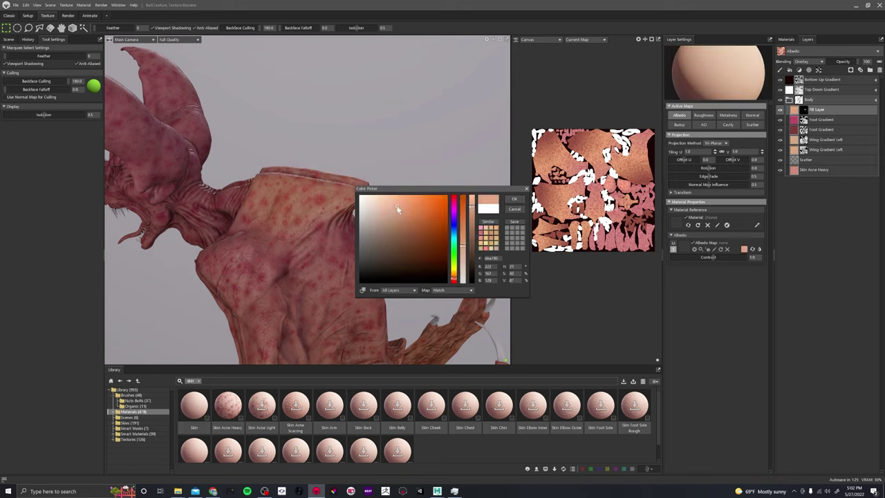
left_click_drag(235, 163, 343, 151)
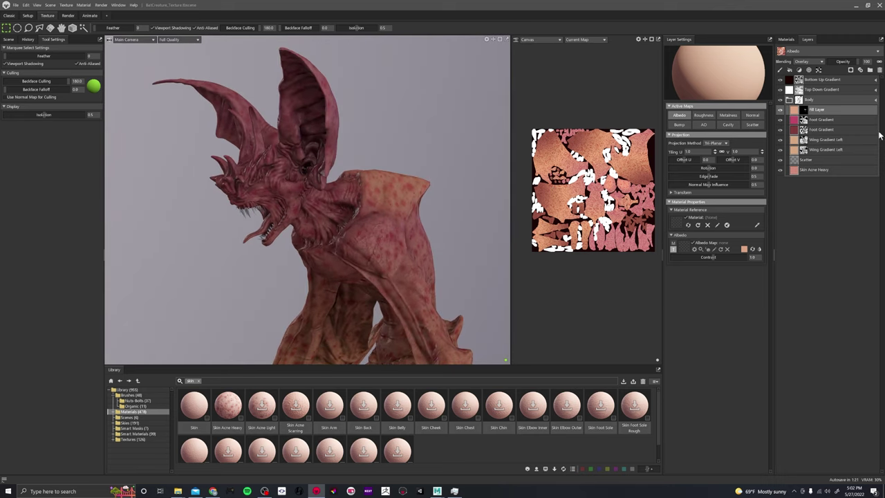
Step: Paint the fill layer's mask over the back surfaces of the creature's large ears, using the existing paint layer beneath the blur
left_click(805, 111)
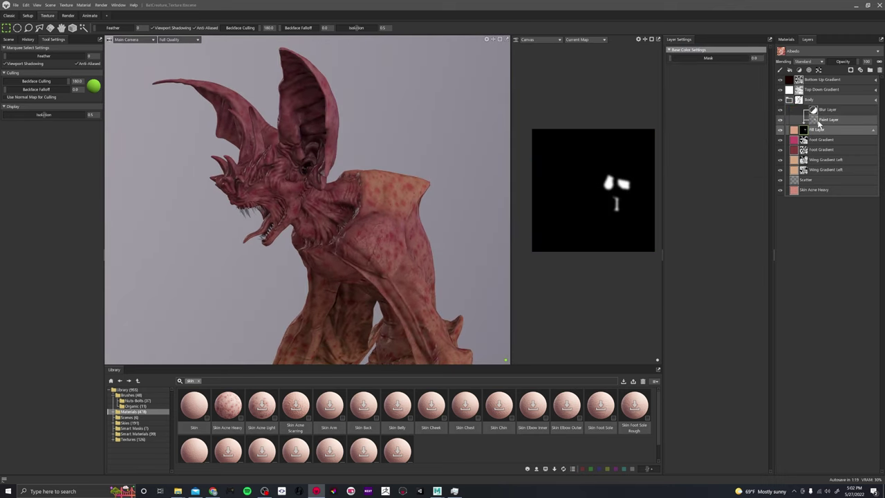
left_click(818, 121)
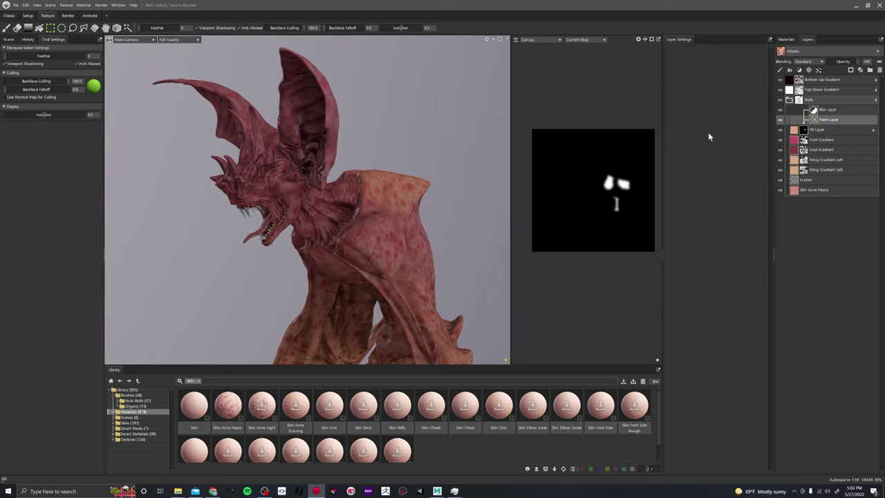
left_click(8, 28)
mouse_move(316, 109)
left_mouse_down("alt")
mouse_move(348, 194)
mouse_move(340, 70)
left_mouse_up("alt")
middle_click_drag(340, 70, 352, 197, "alt")
mouse_move(352, 196)
left_mouse_down()
mouse_move(335, 105)
mouse_move(365, 170)
mouse_move(348, 92)
left_mouse_up()
mouse_move(348, 92)
left_mouse_down("alt")
mouse_move(348, 134)
mouse_move(200, 235)
mouse_move(147, 183)
mouse_move(142, 211)
left_mouse_up("alt")
left_click_drag(201, 193, 167, 216, "alt")
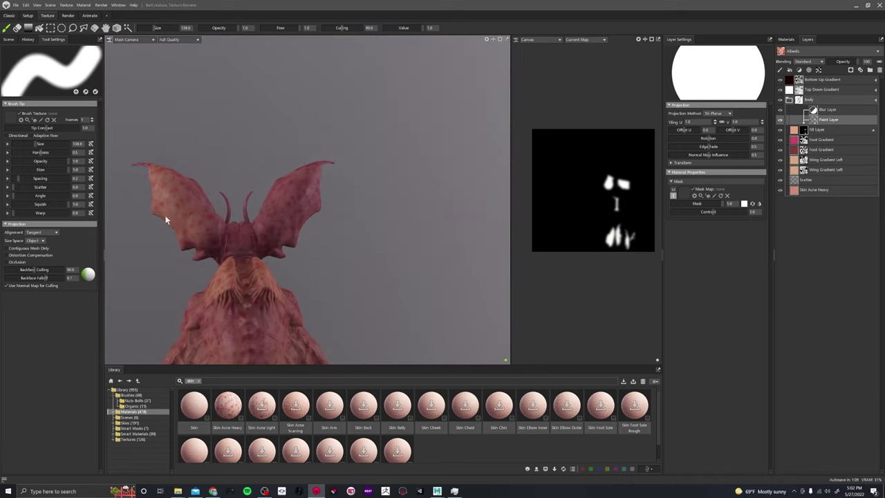
Step: Extend the mask painting across the front inner surfaces of both ears
mouse_move(283, 224)
left_mouse_down()
mouse_move(297, 229)
mouse_move(284, 232)
mouse_move(292, 187)
mouse_move(277, 192)
mouse_move(302, 177)
mouse_move(357, 191)
mouse_move(397, 164)
left_mouse_up()
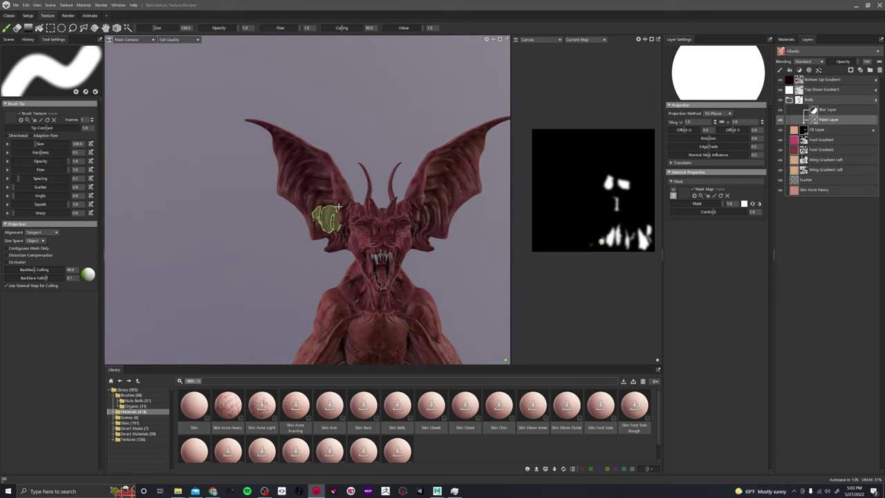
mouse_move(332, 210)
left_mouse_down()
mouse_move(311, 173)
mouse_move(318, 179)
left_mouse_up()
mouse_move(430, 229)
left_mouse_down()
mouse_move(444, 164)
mouse_move(471, 143)
left_mouse_up()
mouse_move(456, 191)
left_mouse_down("alt")
mouse_move(403, 226)
mouse_move(364, 231)
left_mouse_up("alt")
middle_click_drag(364, 230, 354, 169, "alt")
right_click_drag(354, 169, 430, 172, "alt")
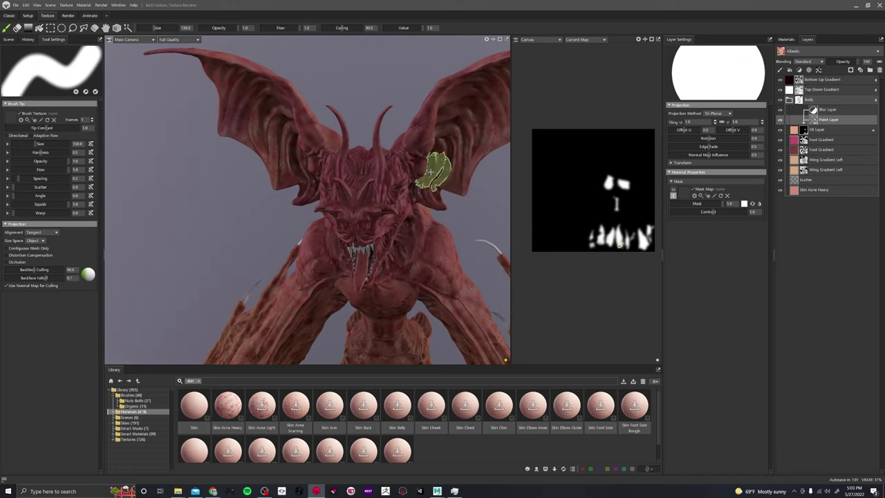
middle_click_drag(444, 134, 413, 169, "alt")
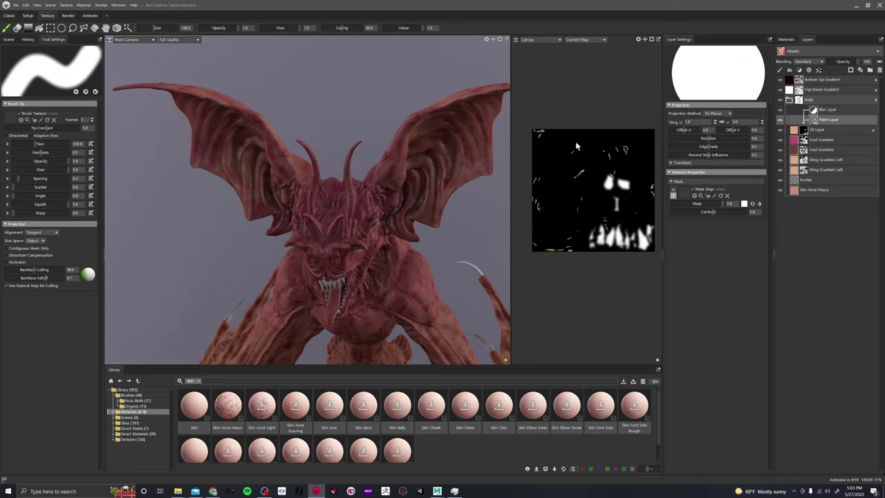
left_click_drag(453, 166, 420, 165, "alt")
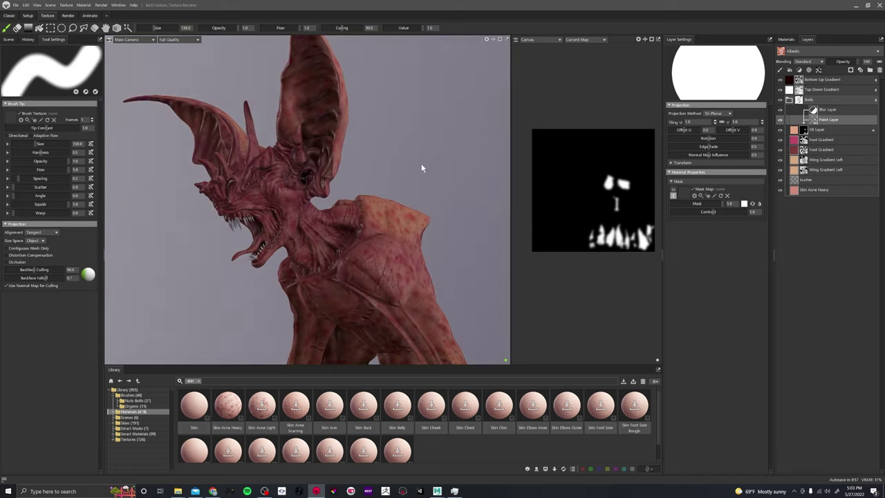
Step: Lower the mask paint layer's opacity to about 64 and rename its fill layer "Blood rich Gradient"
left_click_drag(852, 65, 845, 61)
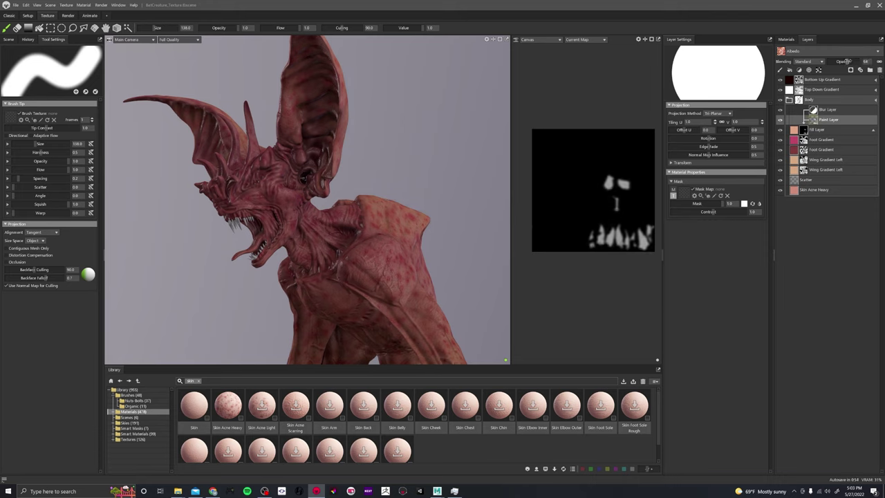
left_click(816, 129)
double_click(816, 111)
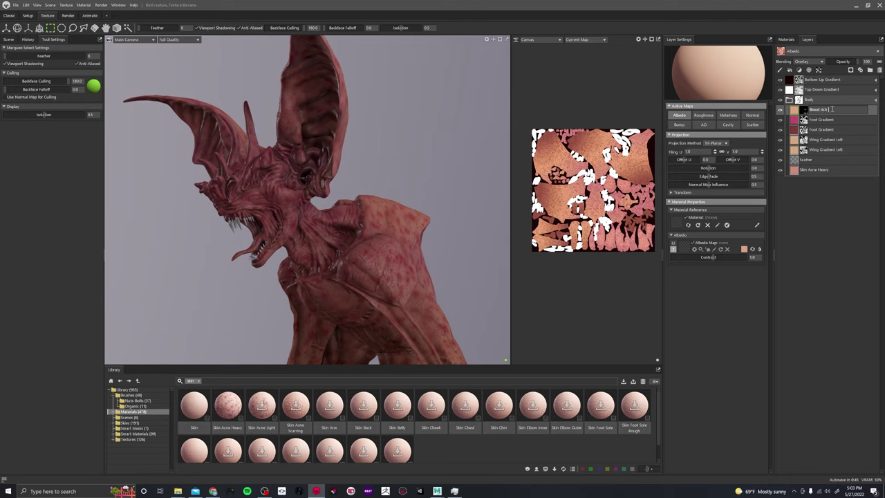
key("Return")
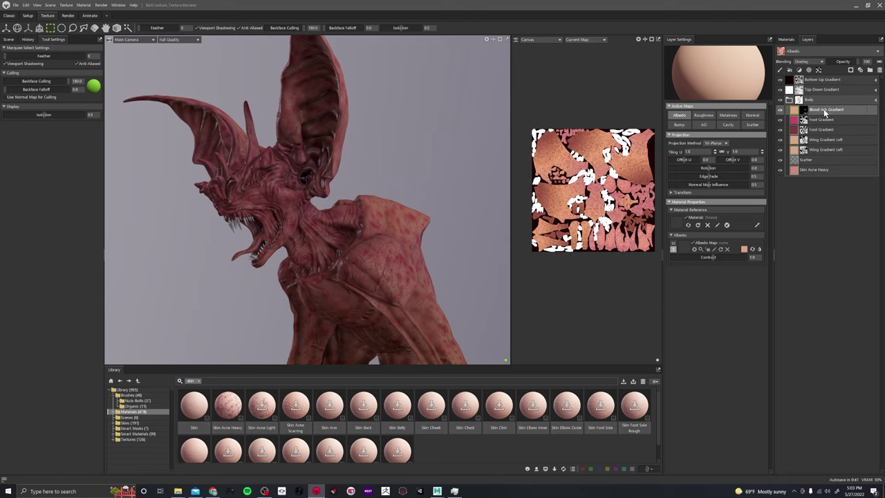
Step: Add a new fill layer above Blood rich Gradient and give it a black mask containing a paint layer
left_click(790, 70)
right_click(795, 110)
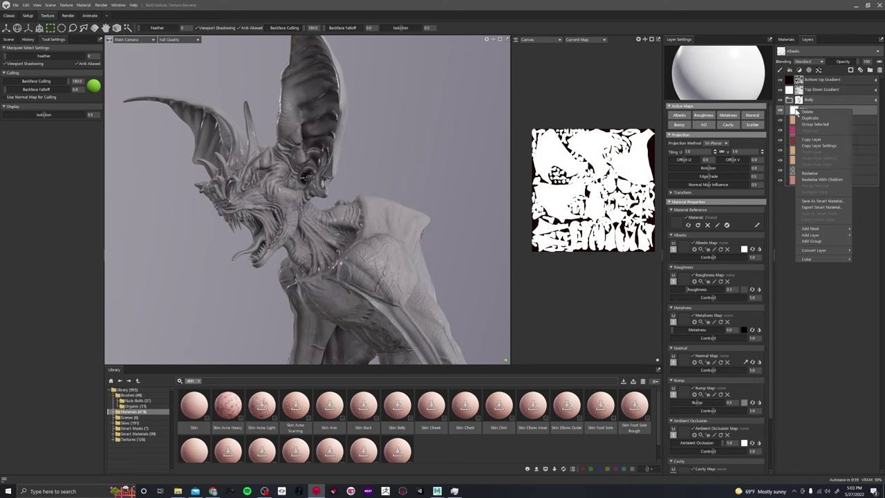
mouse_move(818, 229)
left_click(785, 237)
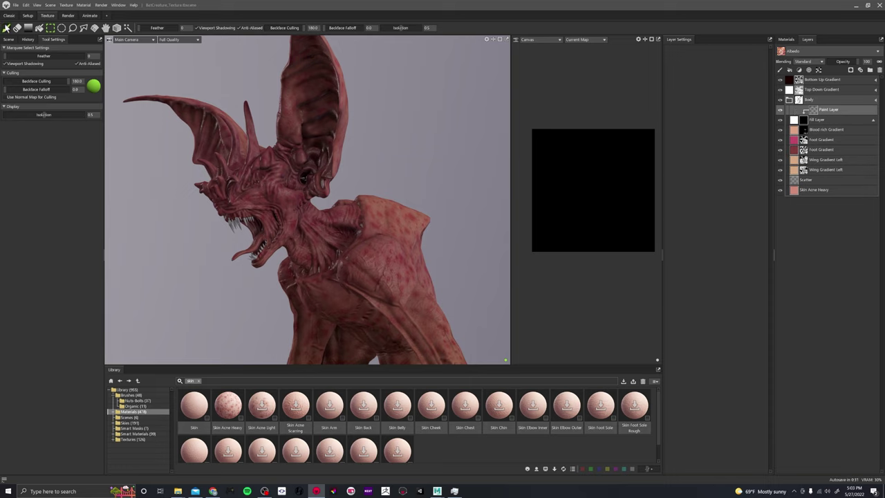
Step: Paint the new fill layer's mask over the horned nose structure above the upper jaw, enlarging the brush to size 45
left_click(6, 28)
scroll(283, 207, "up", 4)
mouse_move(283, 207)
left_mouse_down("alt")
mouse_move(291, 194)
mouse_move(375, 150)
left_mouse_up("alt")
middle_click_drag(375, 150, 397, 185, "alt")
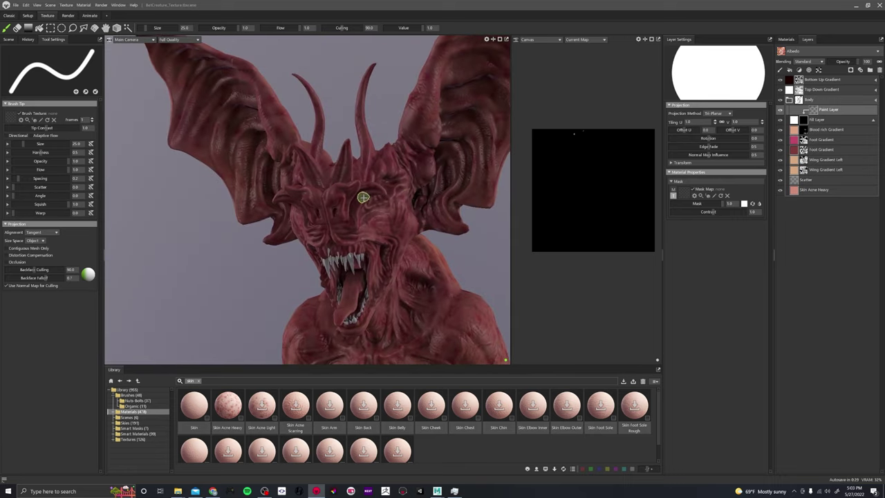
scroll(363, 197, "up", 4)
mouse_move(340, 220)
left_mouse_down()
mouse_move(343, 153)
mouse_move(348, 206)
mouse_move(361, 191)
mouse_move(340, 199)
mouse_move(312, 177)
mouse_move(304, 155)
mouse_move(376, 198)
mouse_move(384, 194)
left_mouse_up()
mouse_move(384, 194)
left_mouse_down()
mouse_move(355, 187)
mouse_move(387, 207)
mouse_move(341, 185)
mouse_move(411, 215)
mouse_move(339, 223)
mouse_move(325, 201)
mouse_move(274, 202)
left_mouse_up()
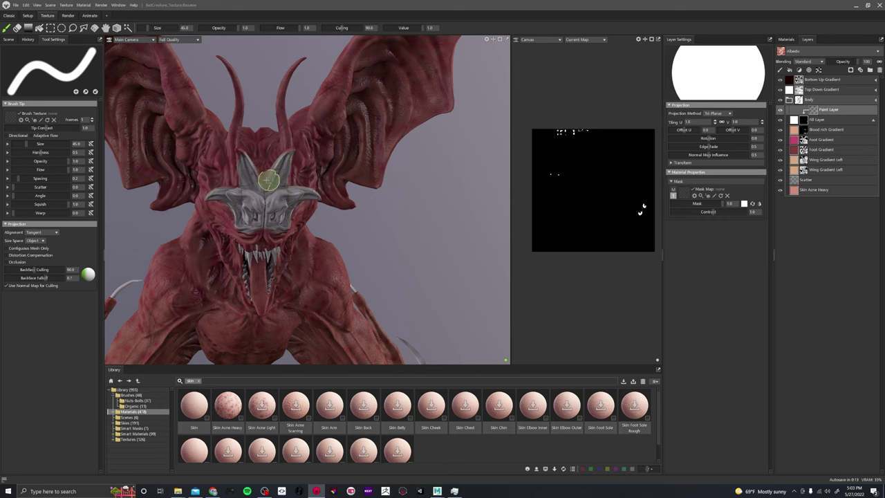
left_click_drag(327, 190, 269, 235, "alt")
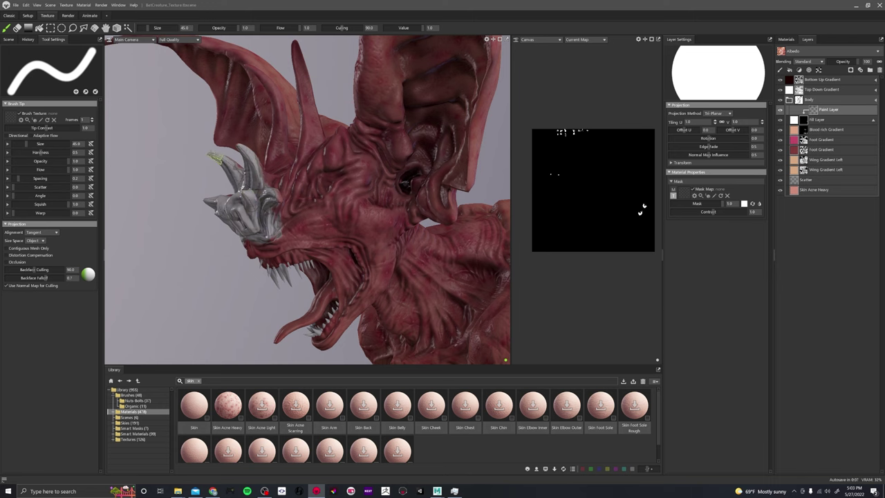
left_click_drag(236, 175, 359, 170, "alt")
Step: Limit the nose fill layer to the albedo map only
left_click(793, 120)
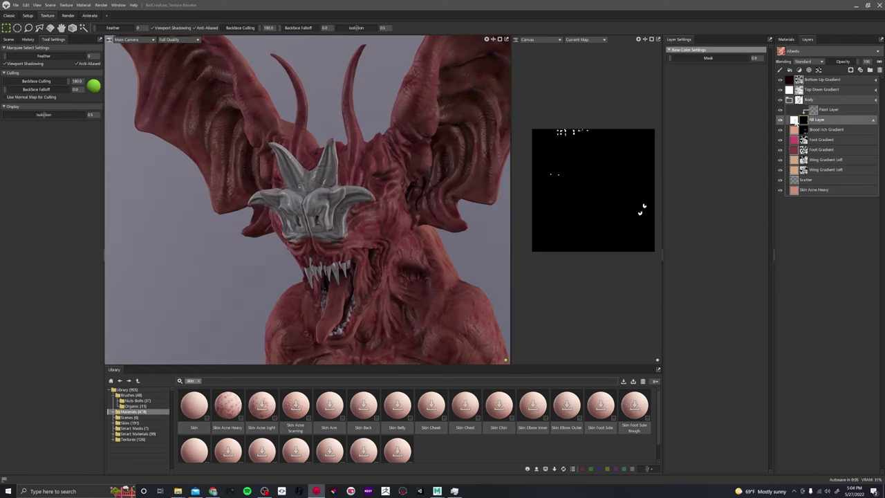
left_click(681, 116)
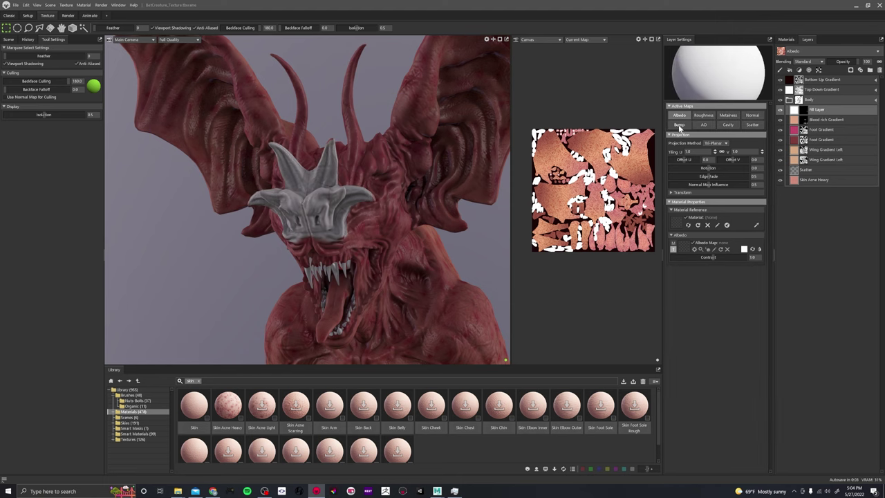
scroll(380, 188, "up", 4)
left_click_drag(380, 188, 442, 181, "alt")
scroll(377, 186, "up", 2)
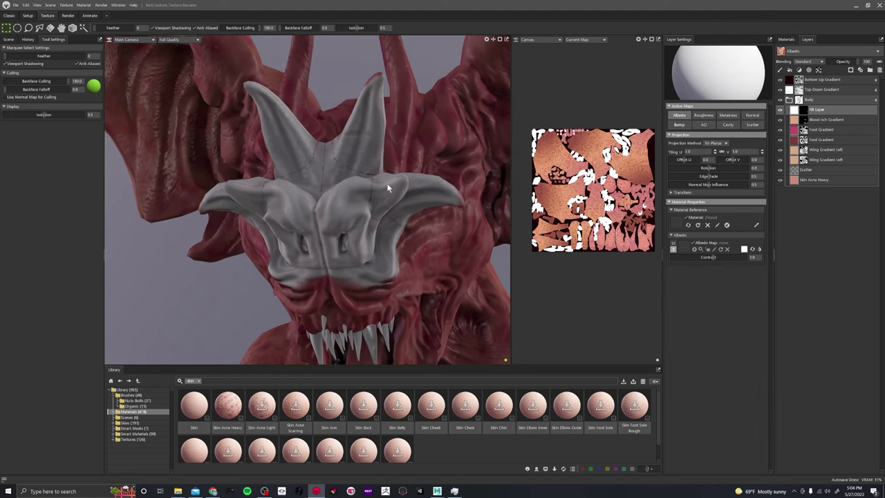
scroll(384, 188, "down", 5)
Step: Set the nose fill layer's albedo colour to a light magenta-pink, RGB 232, 149, 211
left_click(802, 111)
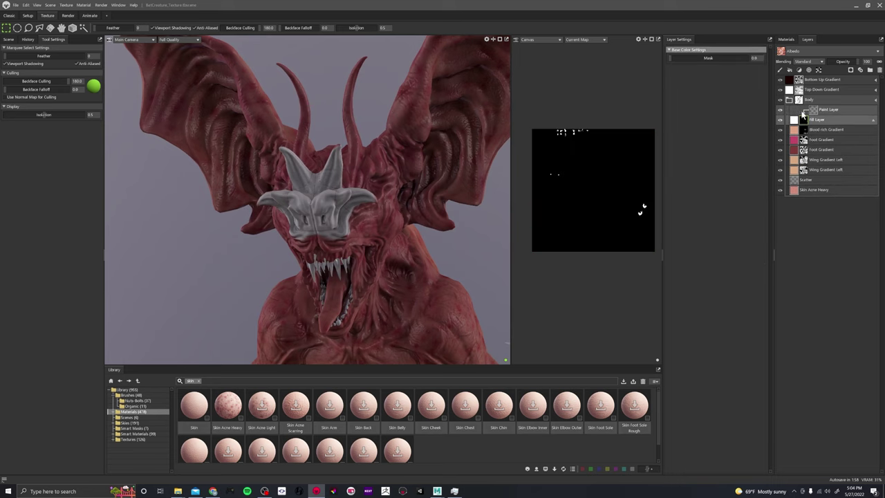
left_click(807, 120)
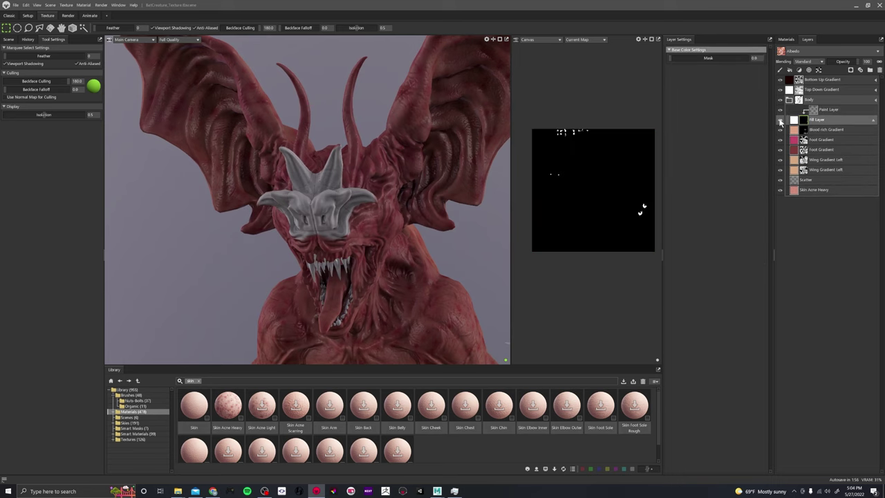
scroll(409, 189, "up", 4)
left_click_drag(409, 189, 391, 297, "alt")
middle_click_drag(390, 297, 548, 198)
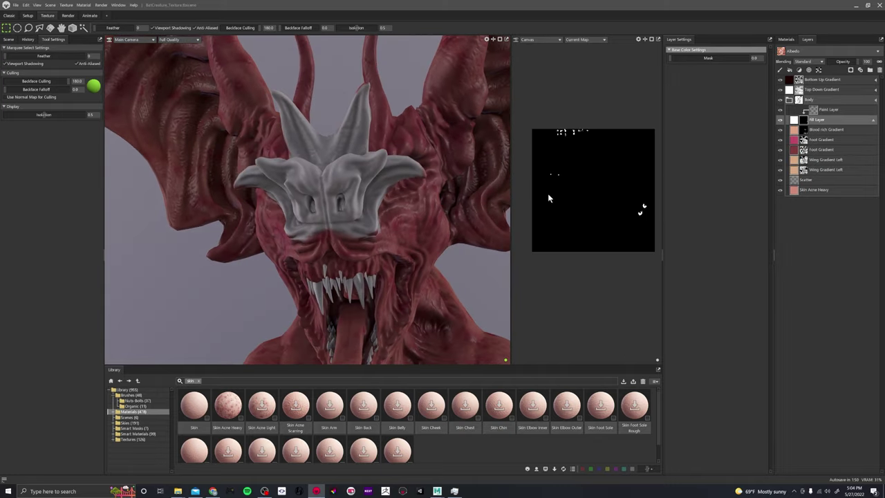
left_click(795, 120)
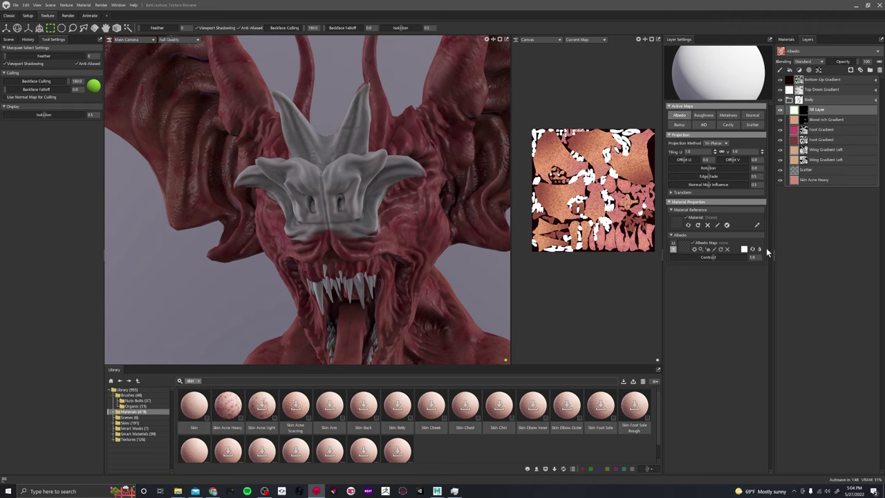
left_click(745, 249)
left_click_drag(457, 248, 459, 205)
left_click(412, 208)
left_click(399, 205)
mouse_move(400, 204)
left_mouse_down()
mouse_move(380, 200)
mouse_move(396, 202)
left_mouse_up()
left_click_drag(454, 205, 454, 205)
left_click_drag(386, 205, 391, 202)
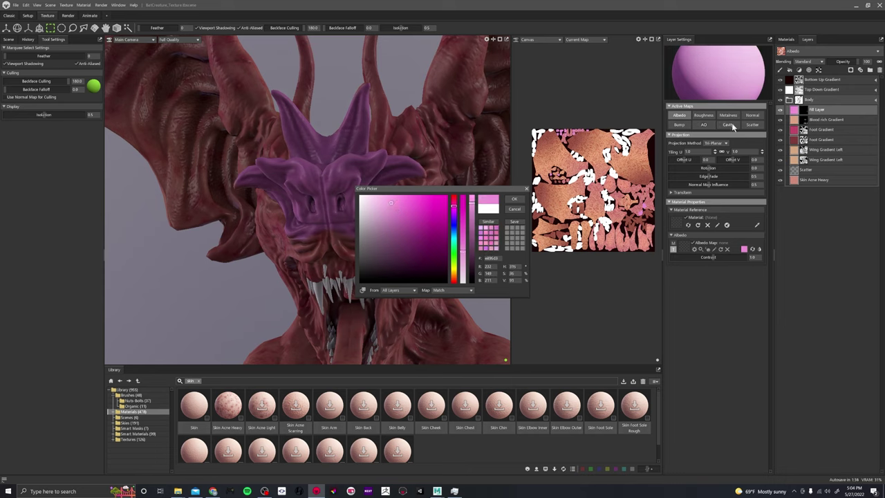
Step: Set the nose fill layer's blending mode to Overlay and accept the chosen pink colour
left_click(804, 63)
left_click(807, 86)
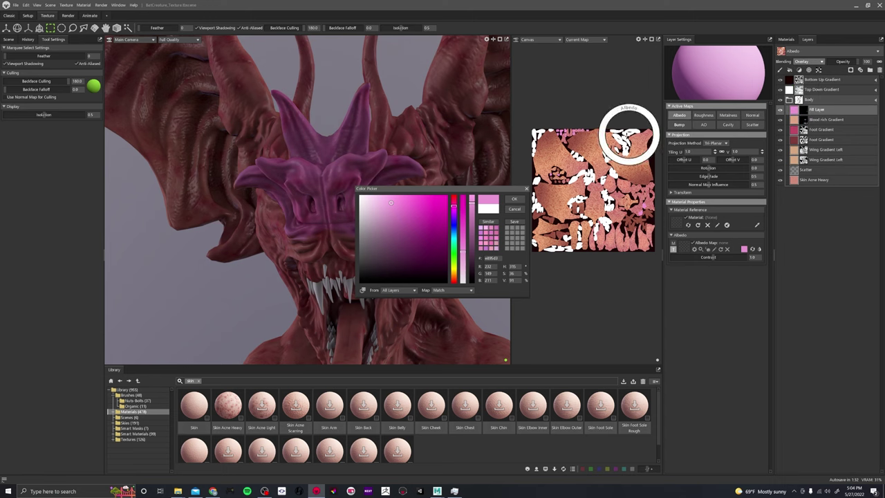
left_click(514, 199)
scroll(430, 182, "down", 3)
left_click_drag(430, 182, 368, 216, "alt")
mouse_move(368, 220)
middle_mouse_down()
mouse_move(403, 200)
mouse_move(408, 148)
mouse_move(396, 175)
mouse_move(351, 178)
mouse_move(367, 166)
mouse_move(315, 163)
middle_mouse_up()
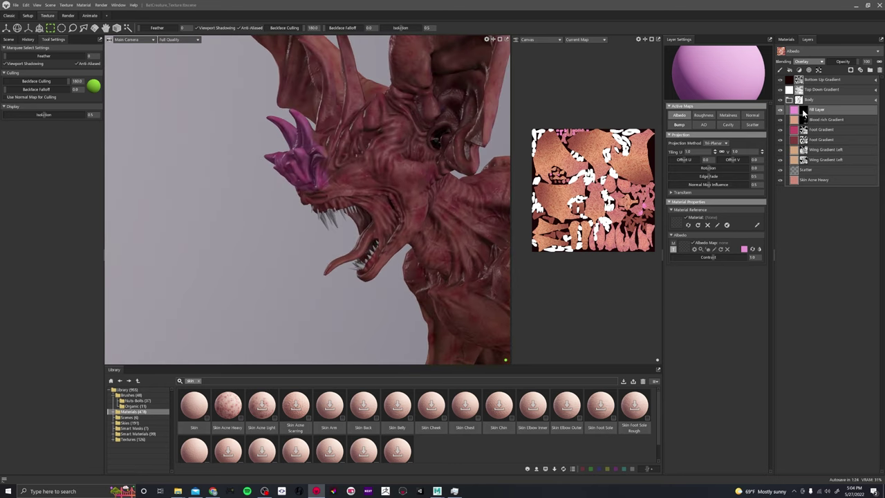
Step: Examine the pink nose overlay up close and against the whole creature
left_click(802, 109)
left_click(819, 110)
right_click_drag(353, 244, 448, 188, "alt")
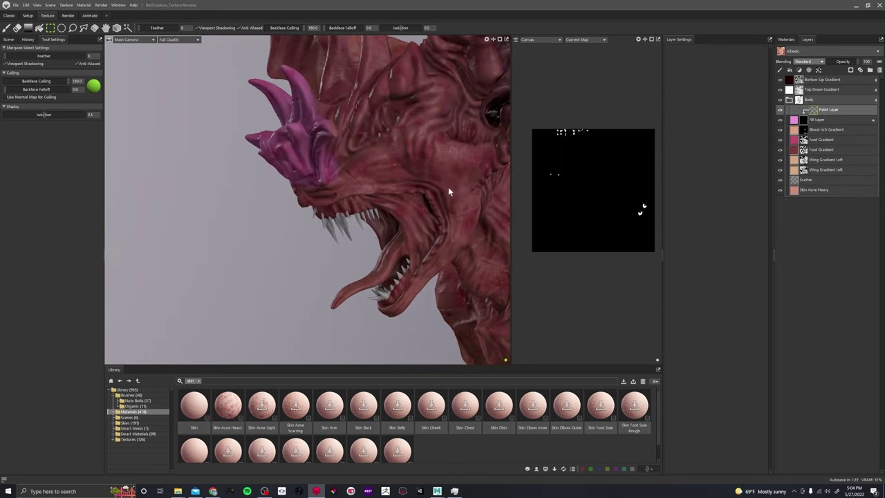
middle_click_drag(448, 188, 291, 173, "alt")
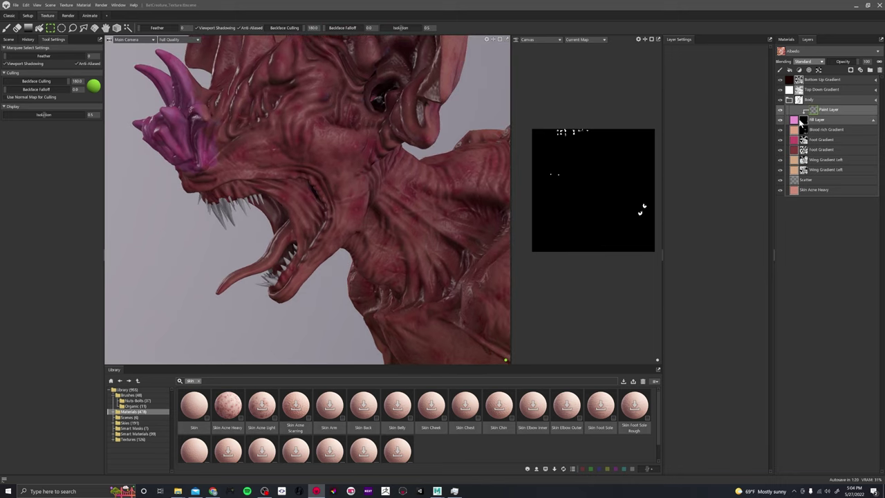
right_click_drag(427, 155, 369, 223, "alt")
middle_click_drag(378, 217, 378, 175, "alt")
left_click_drag(379, 181, 412, 193, "alt")
right_click_drag(412, 193, 408, 203, "alt")
left_click_drag(408, 203, 425, 204, "alt")
right_click_drag(425, 204, 389, 194, "alt")
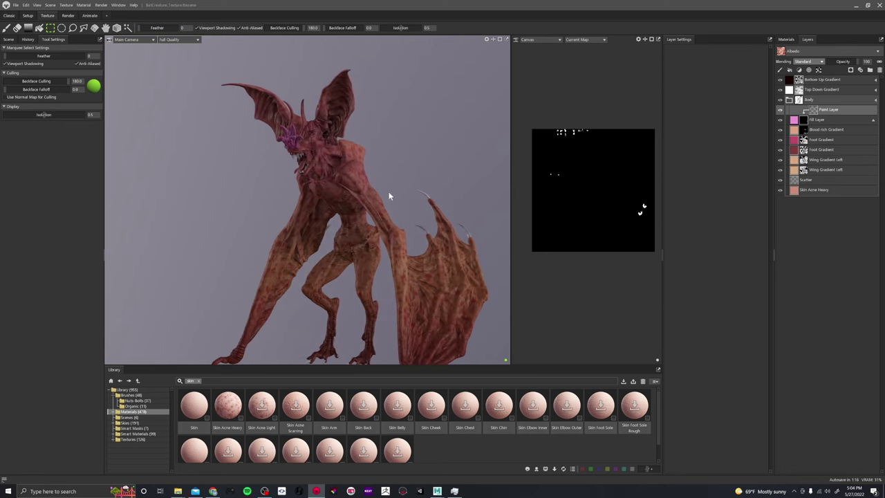
Step: Lower the pink nose fill layer's opacity to 54
left_click(795, 120)
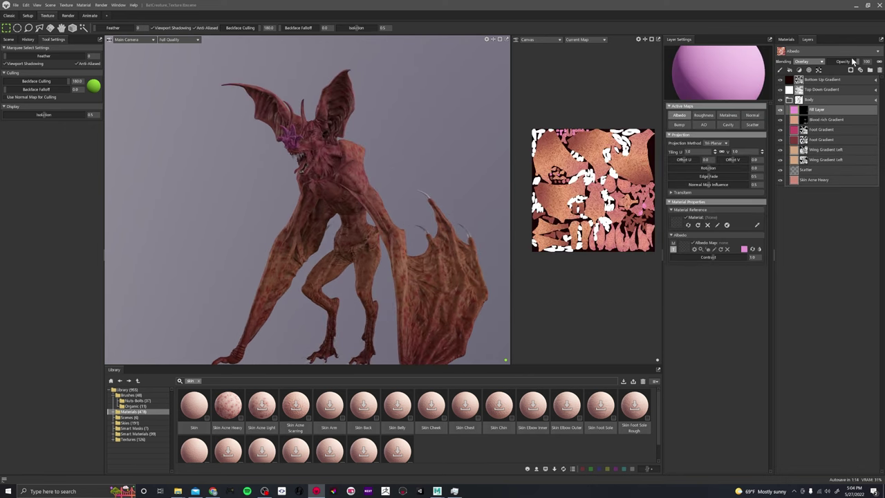
left_click_drag(858, 61, 844, 61)
scroll(415, 207, "down", 3)
scroll(387, 187, "up", 4)
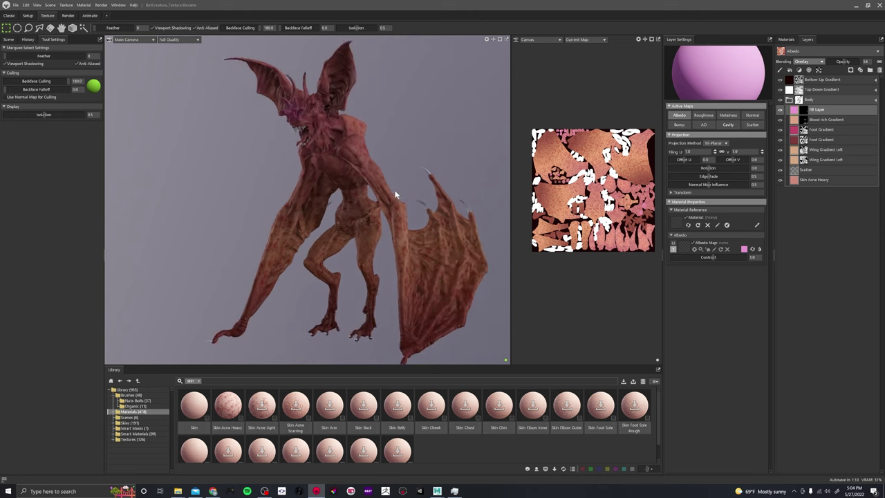
left_click_drag(363, 167, 335, 158, "alt")
scroll(335, 158, "up", 3)
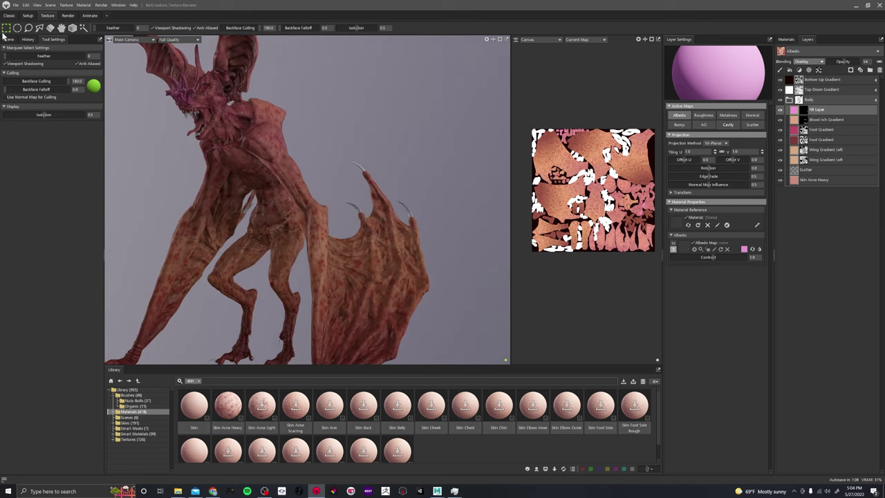
Step: Enable ray tracing in the render settings and inspect the creature from the side and front
left_click(8, 40)
left_click(21, 61)
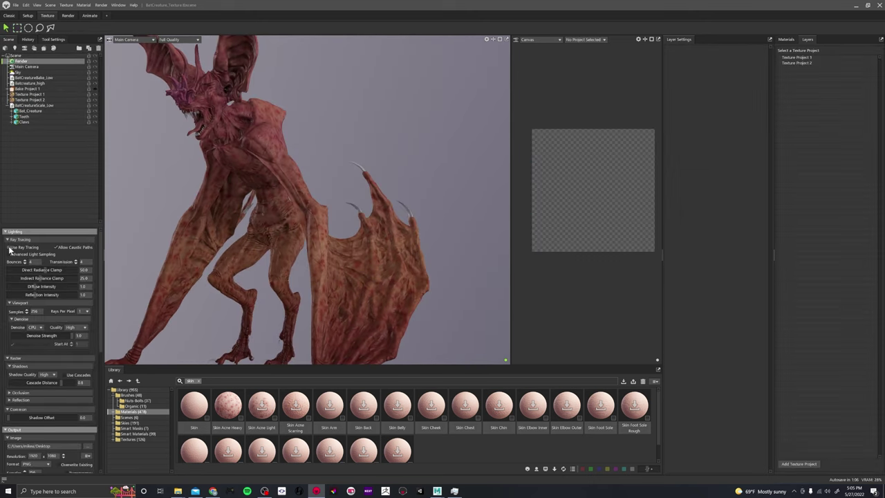
left_click_drag(235, 196, 375, 182)
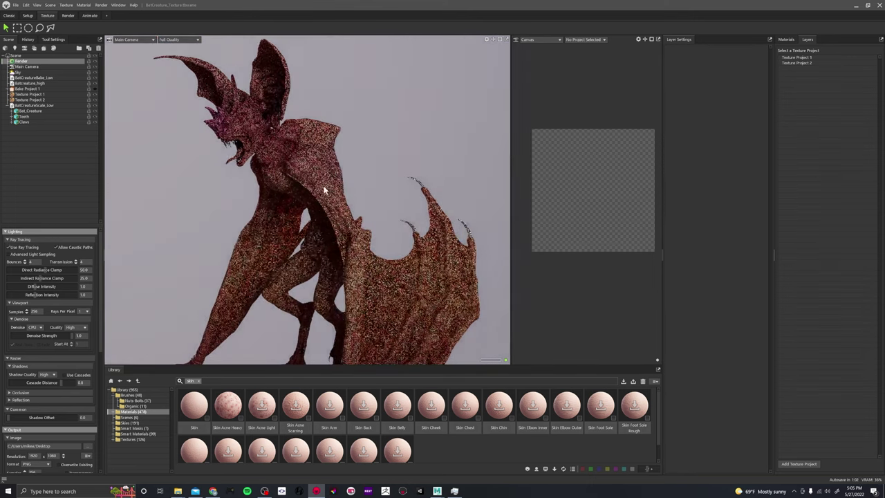
scroll(414, 290, "down", 5)
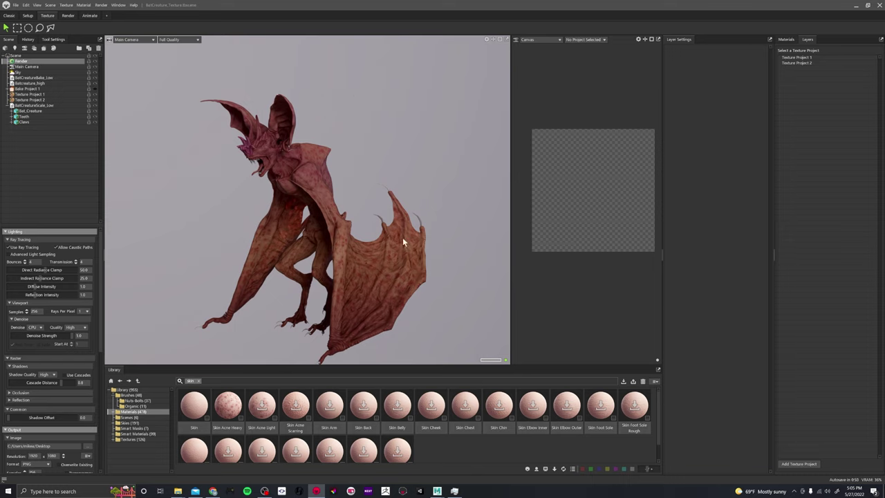
left_click_drag(368, 244, 381, 140)
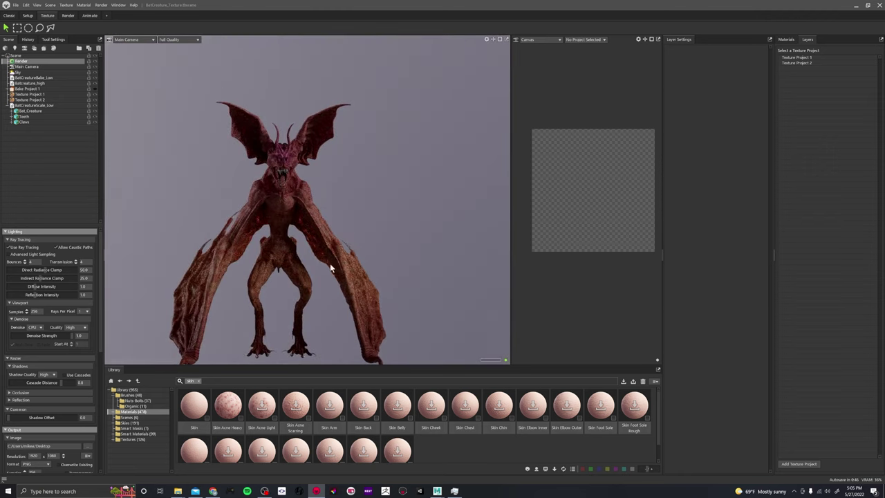
left_click_drag(344, 223, 379, 229)
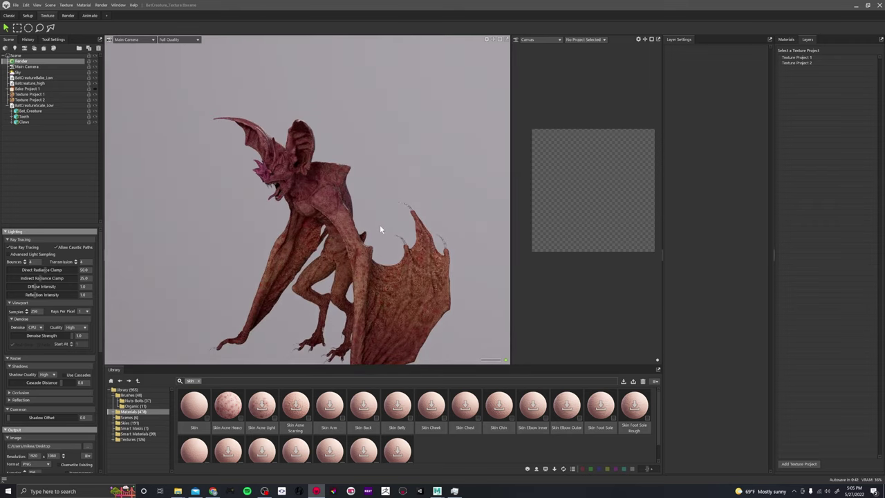
Step: Open Texture Project 2 and review its material and layer stack
left_click(795, 63)
left_click(788, 39)
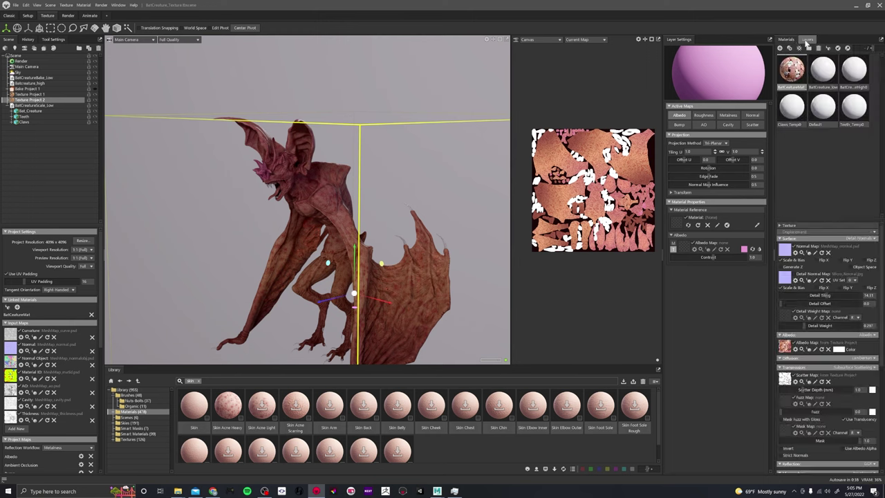
left_click(806, 40)
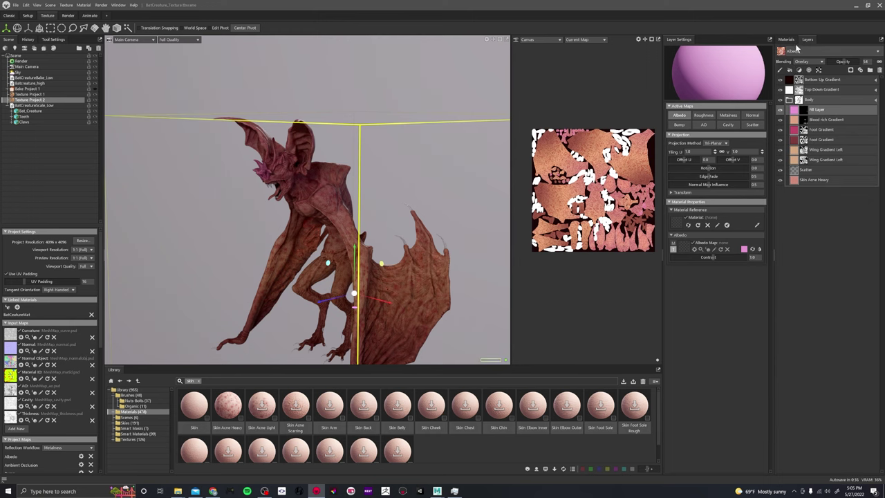
left_click_drag(198, 170, 184, 191)
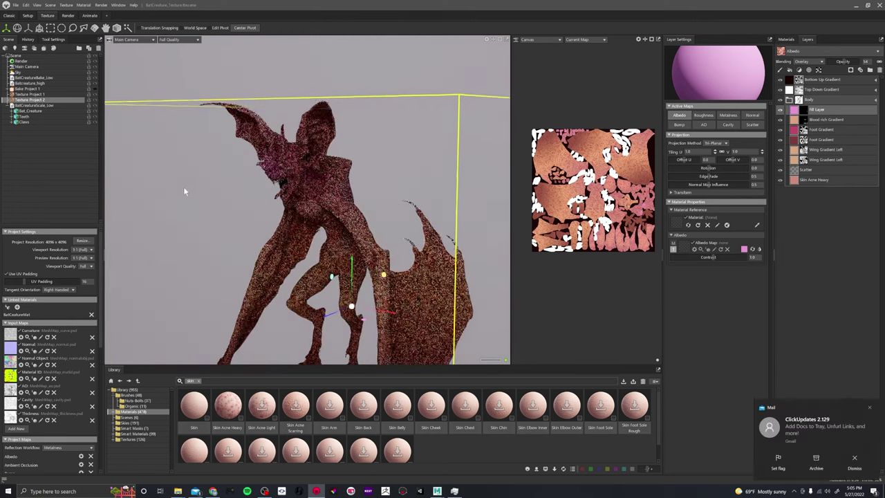
Step: Compare the layer stacks of Texture Project 1 and Texture Project 2 to identify the outdated one
left_click(44, 94)
left_click(45, 101)
left_click(44, 96)
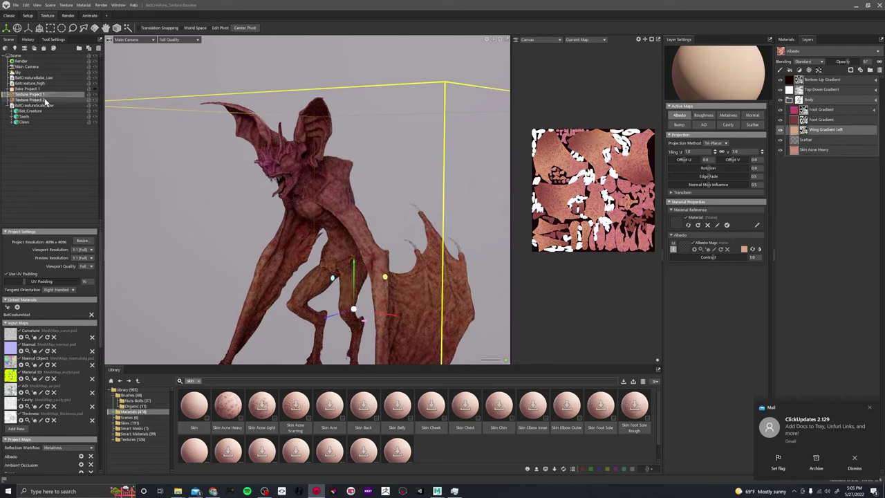
left_click(45, 100)
left_click(44, 96)
left_click(45, 102)
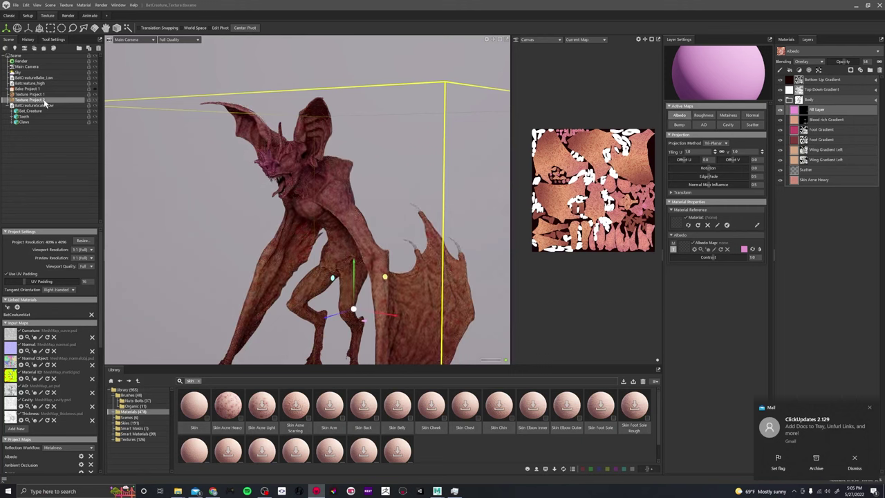
left_click(44, 96)
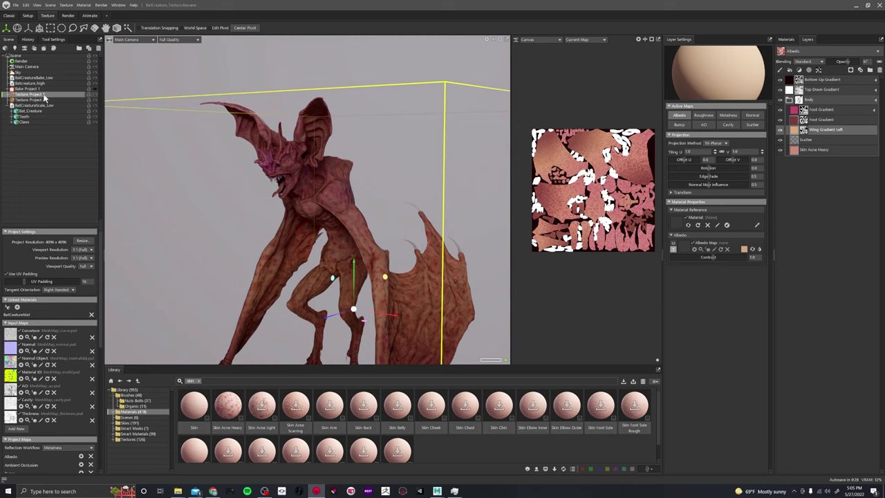
left_click(45, 101)
left_click(44, 96)
left_click(45, 100)
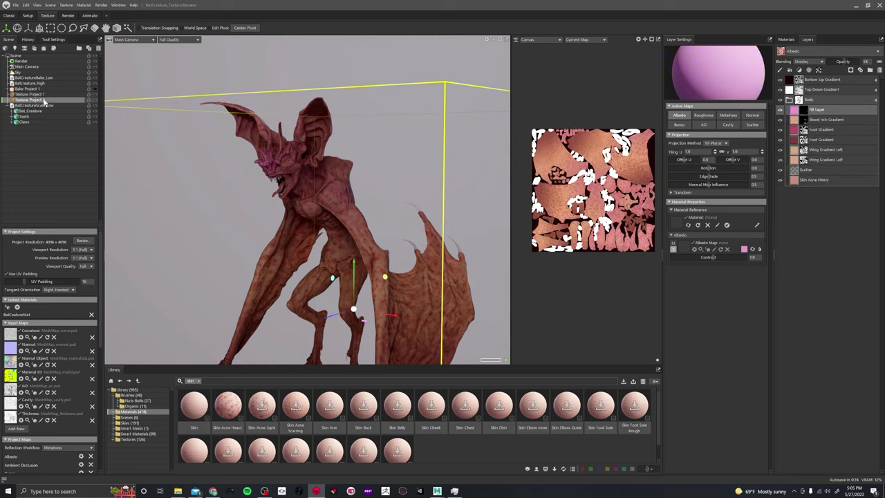
Step: Delete Texture Project 1 from the scene and check the creature's textures up close and at full length
key("Delete")
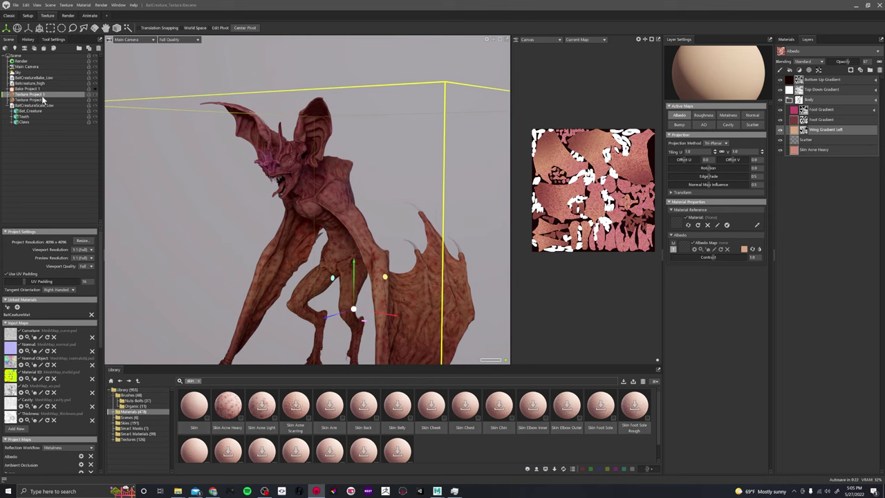
scroll(472, 252, "up", 5)
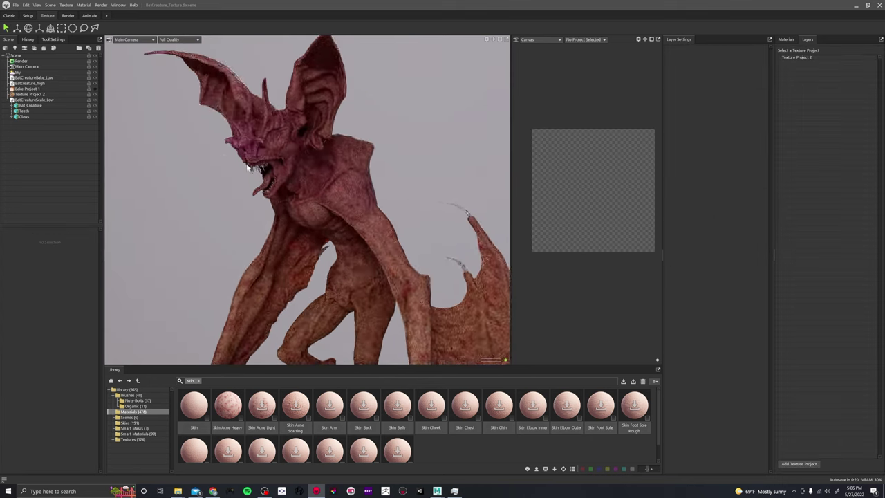
scroll(339, 171, "down", 5)
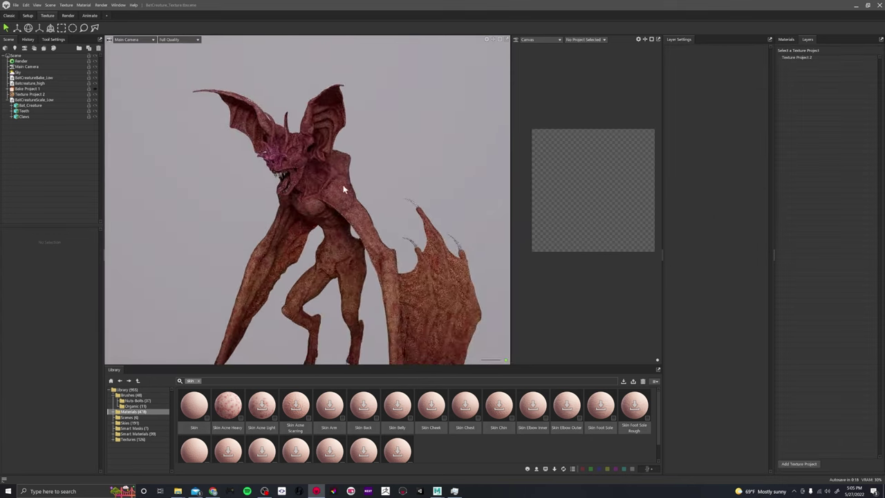
left_click_drag(357, 286, 338, 287)
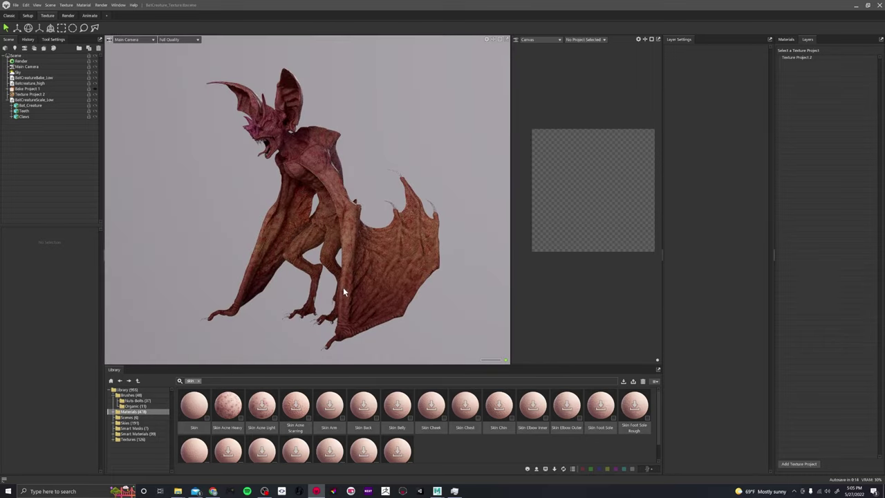